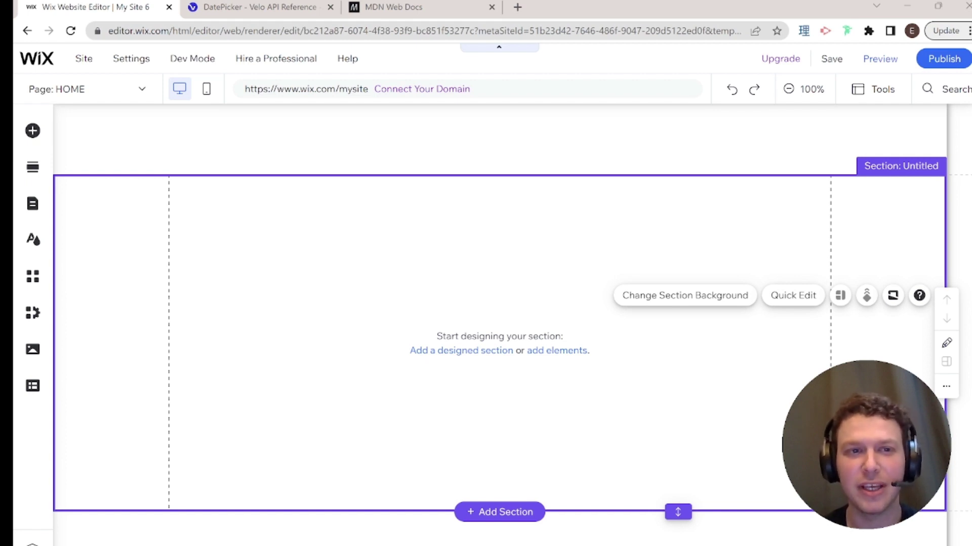
Step: Turn on Velo Dev Mode for the site and collapse the HOME page's code editor
mouse_move(193, 58)
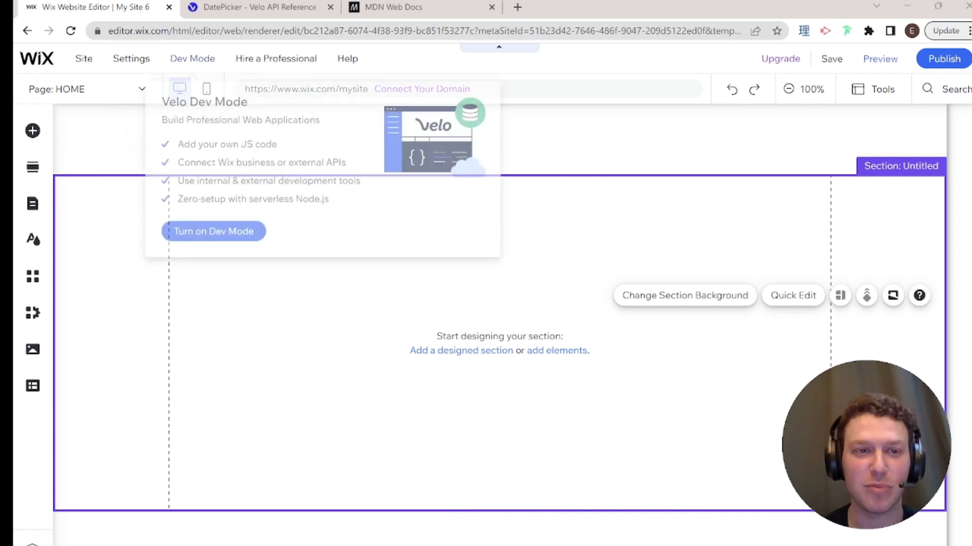
click(237, 233)
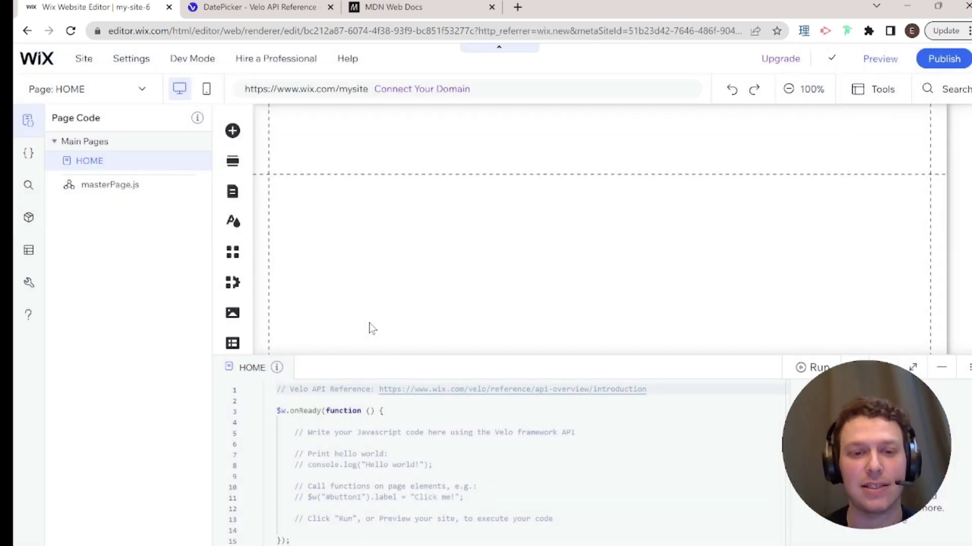
click(427, 377)
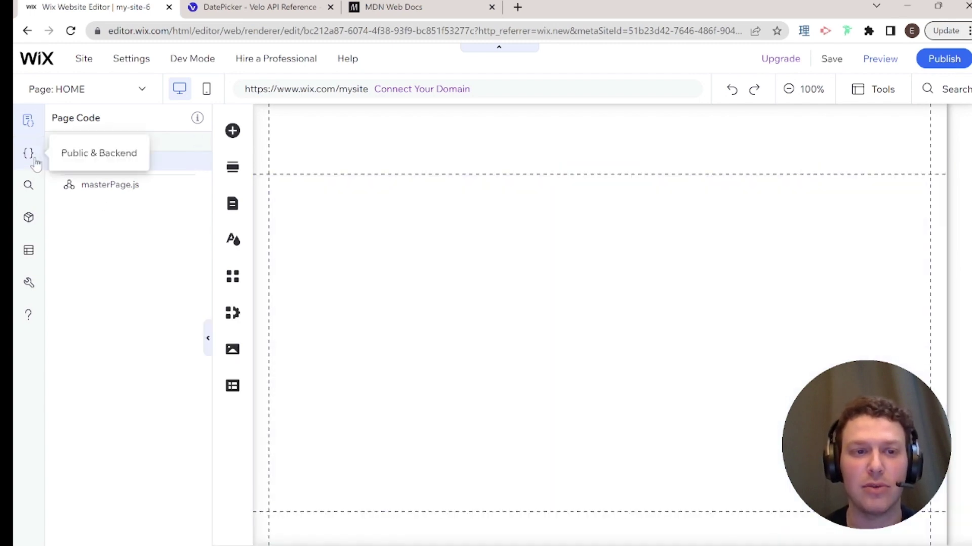
Step: Look over the Public & Backend code files, the Page Code list and the Velo documentation links
click(29, 154)
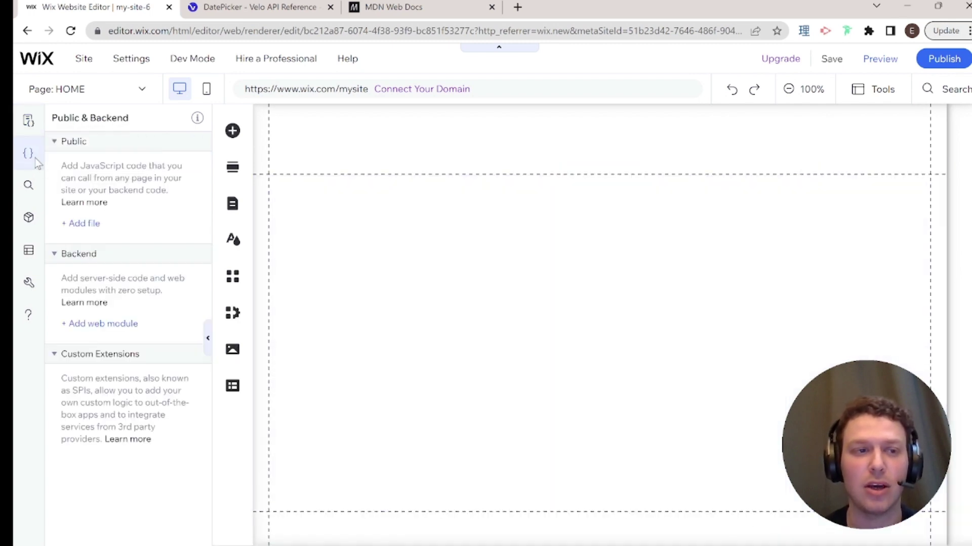
click(35, 131)
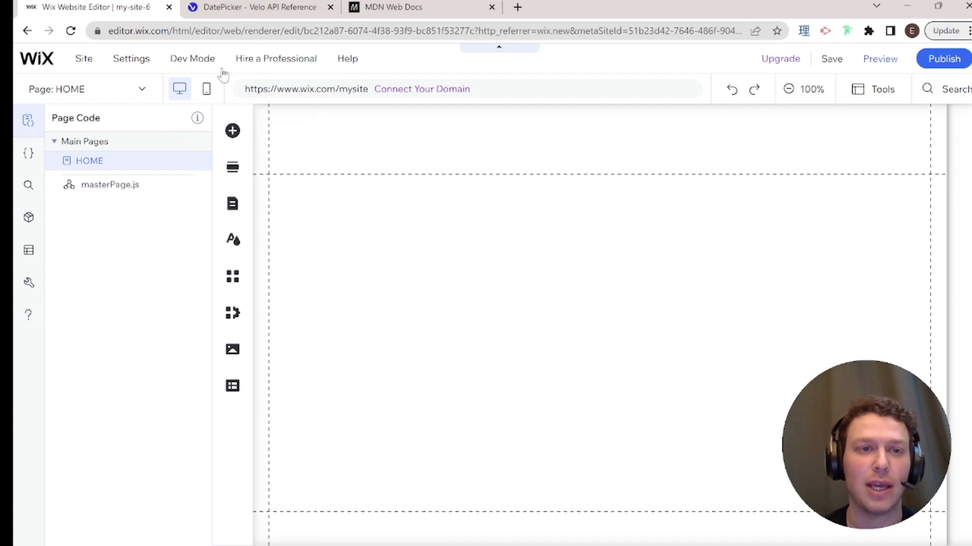
mouse_move(213, 68)
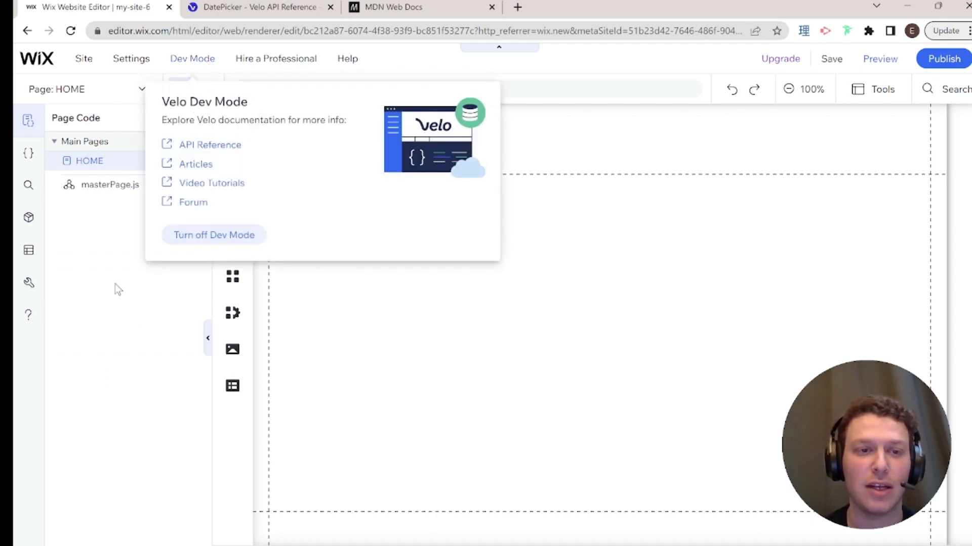
Step: Add a white-and-blue Date Picker from the Date & Time input elements to the empty page section
click(232, 133)
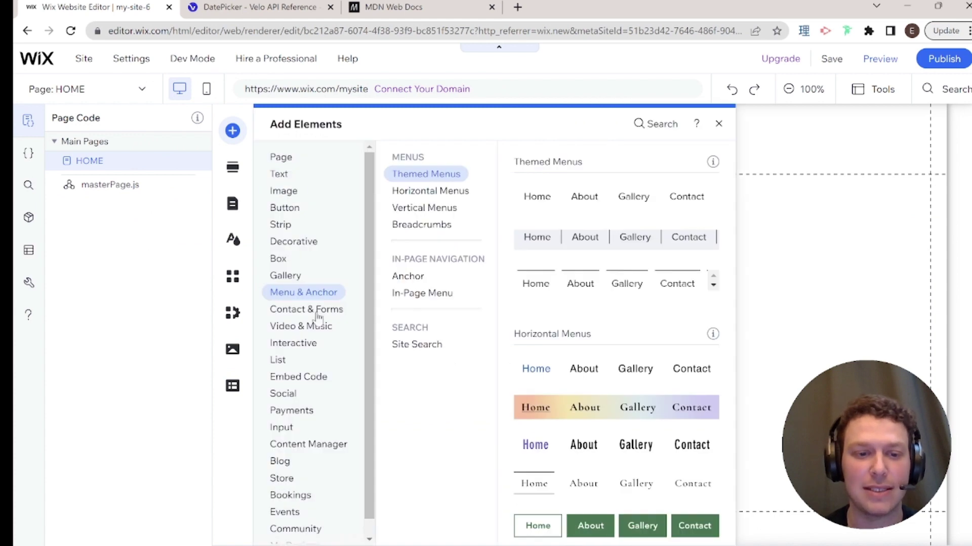
click(284, 429)
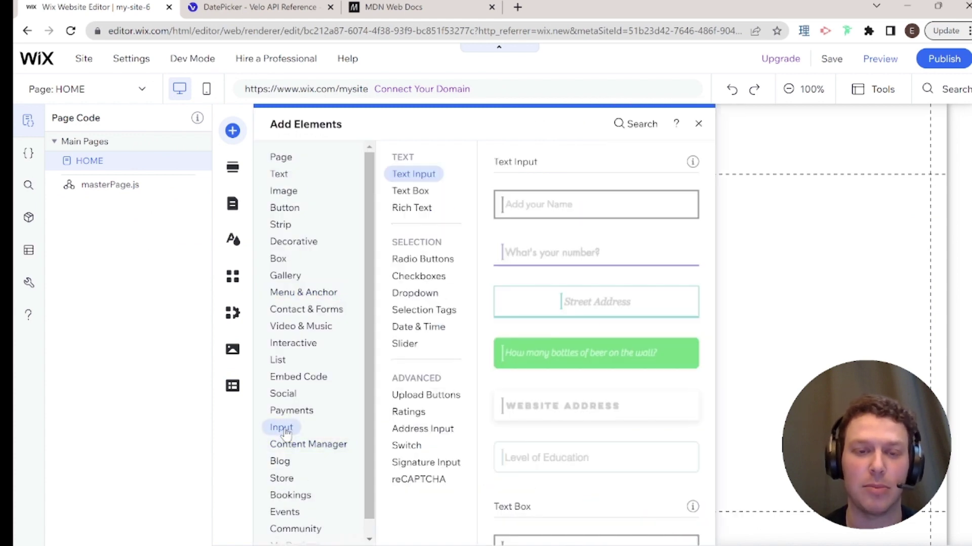
click(292, 411)
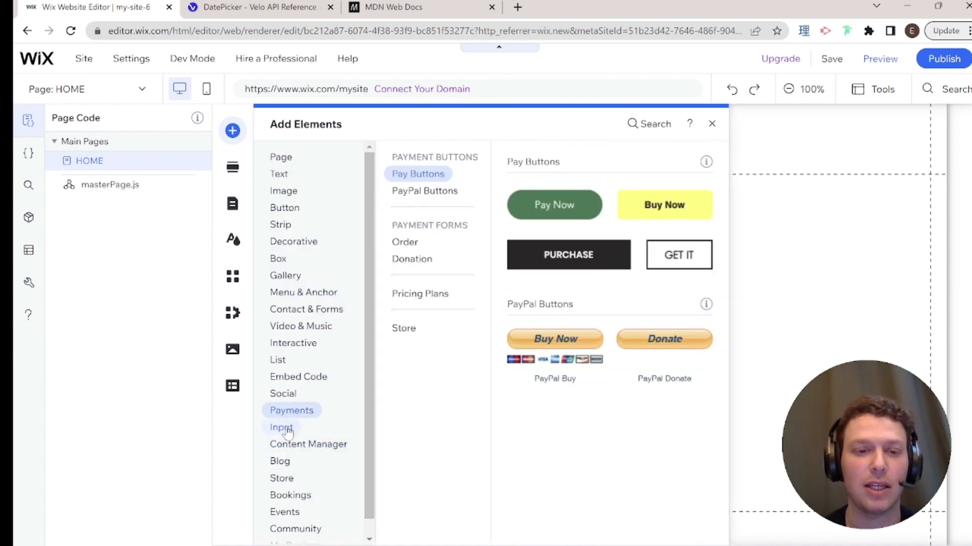
click(286, 429)
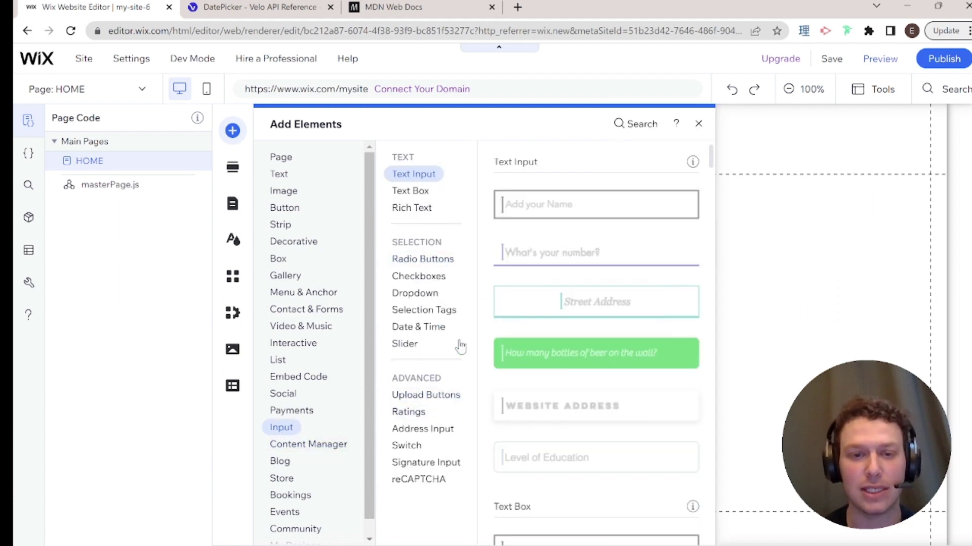
click(436, 329)
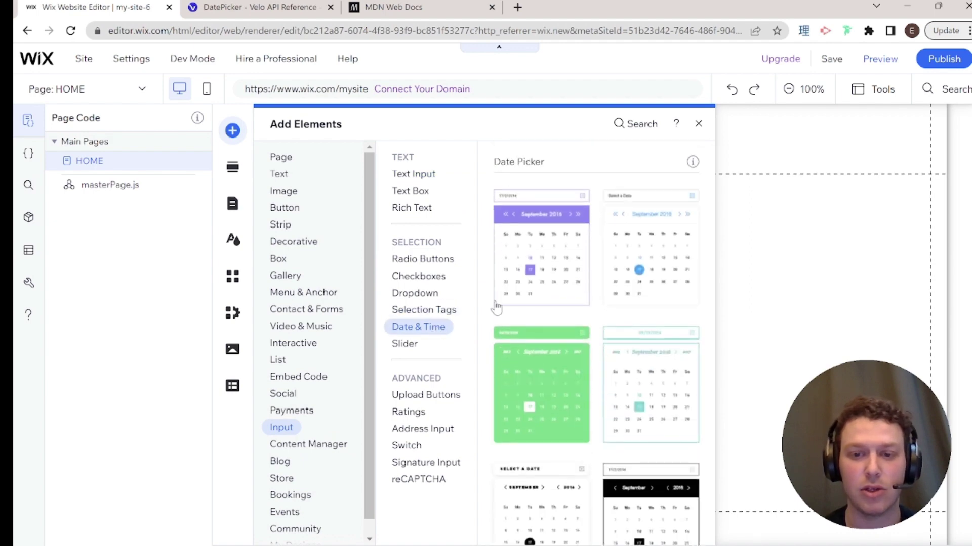
scroll(570, 302, down, 2)
scroll(567, 303, down, 6)
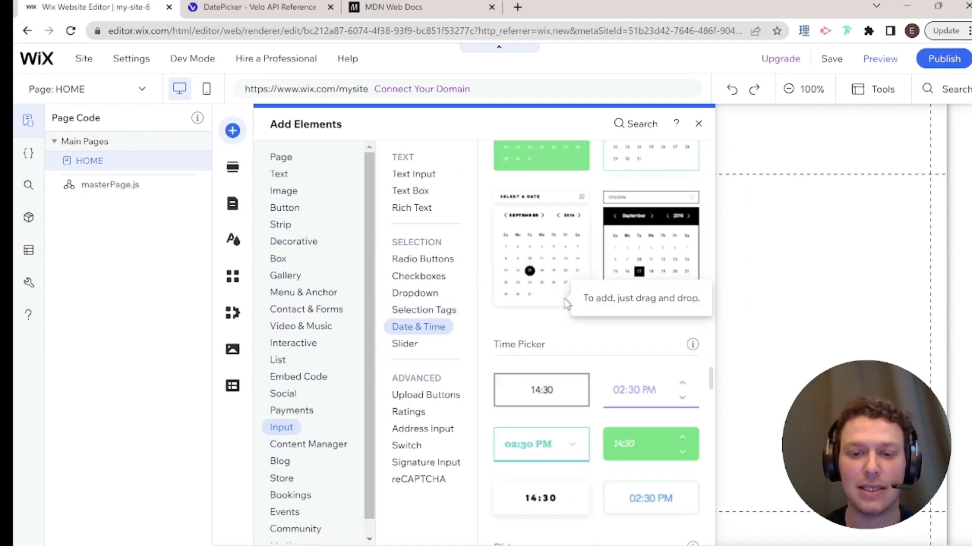
scroll(624, 317, up, 4)
scroll(624, 317, up, 7)
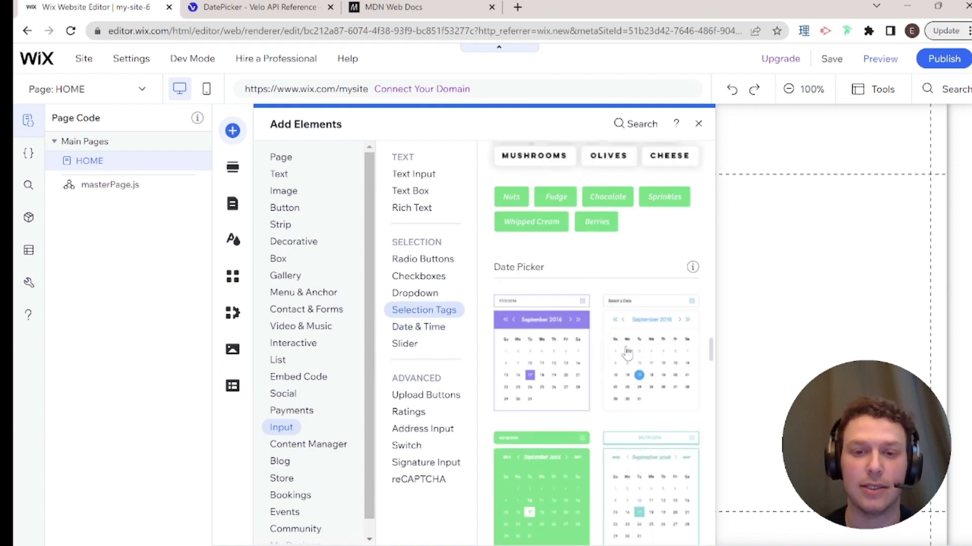
drag(554, 329, 630, 335)
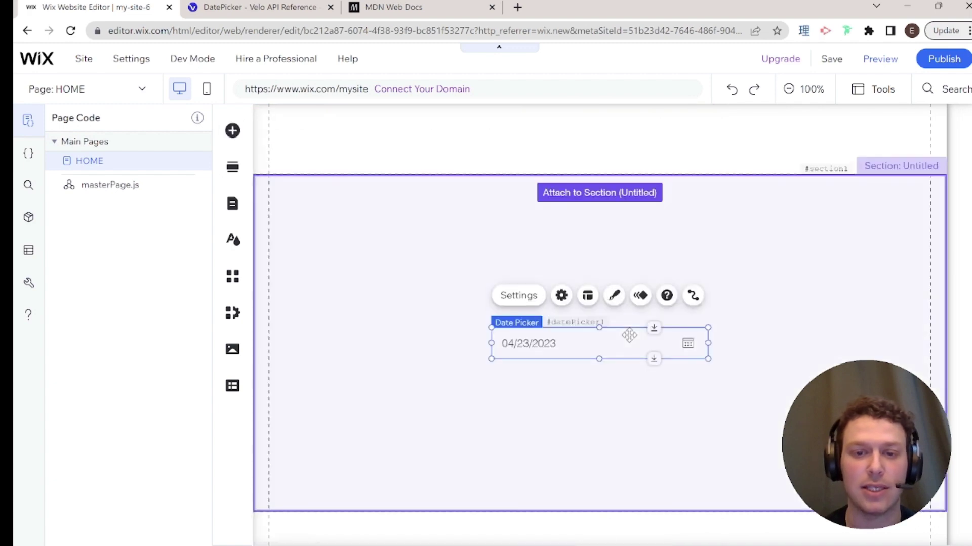
Step: Add the white Time Picker with blue 02:30 PM text from the Date & Time input elements to the section
click(233, 132)
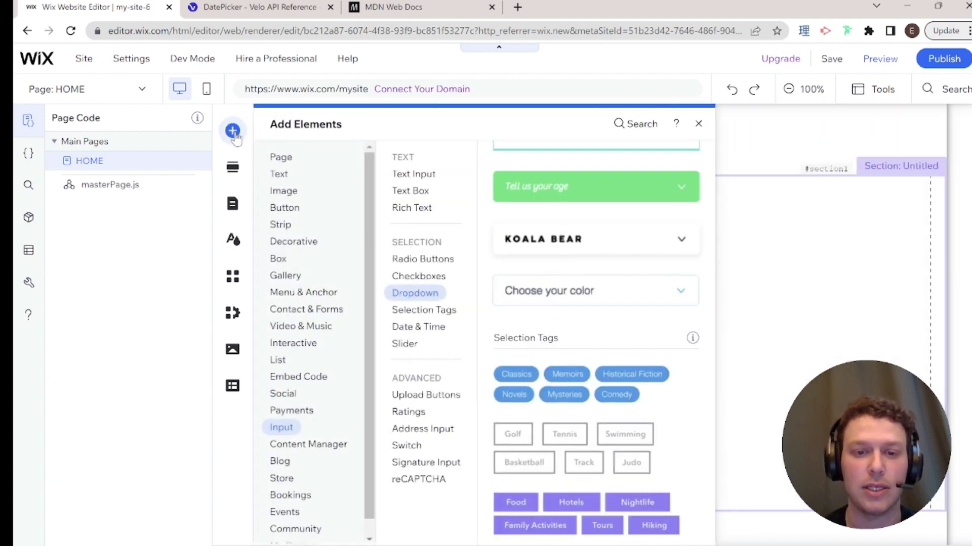
click(437, 334)
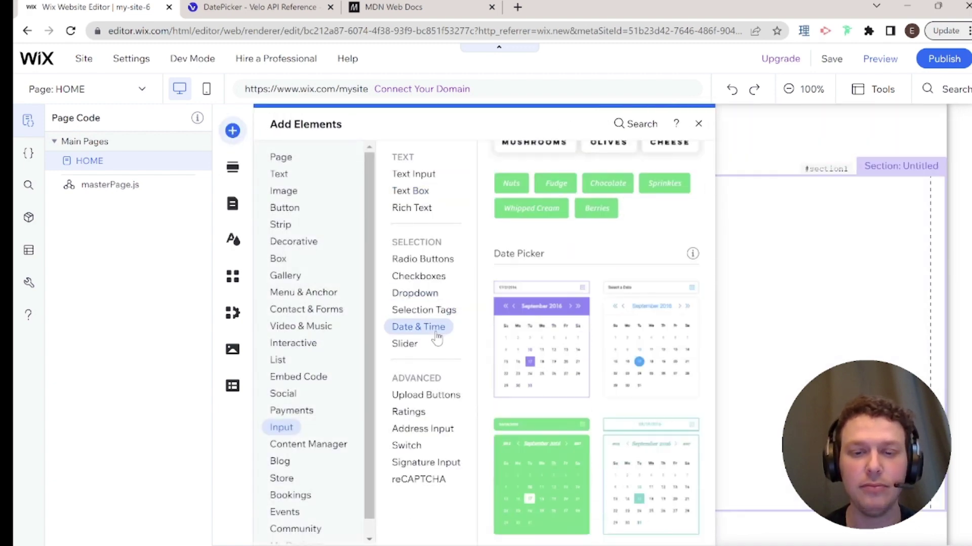
scroll(571, 338, down, 3)
scroll(571, 338, down, 3)
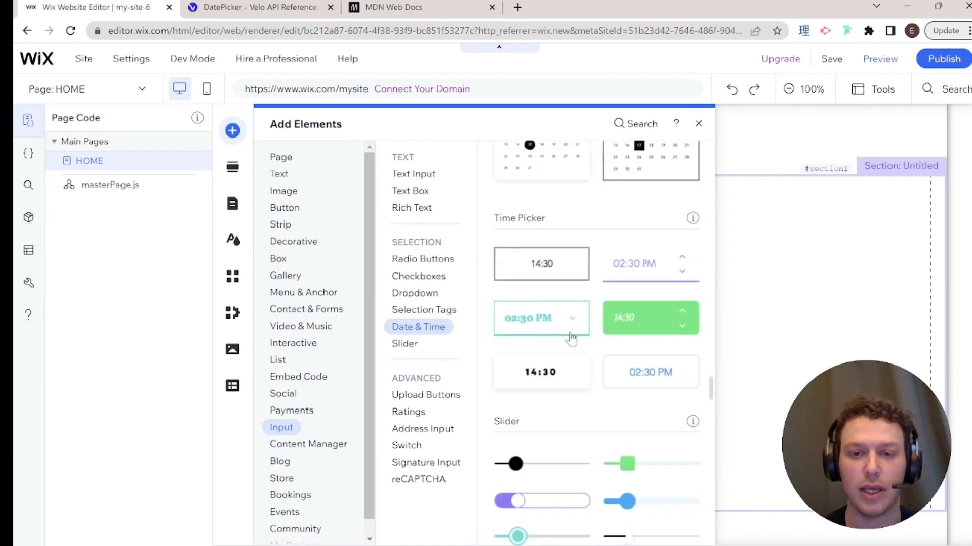
drag(623, 372, 618, 364)
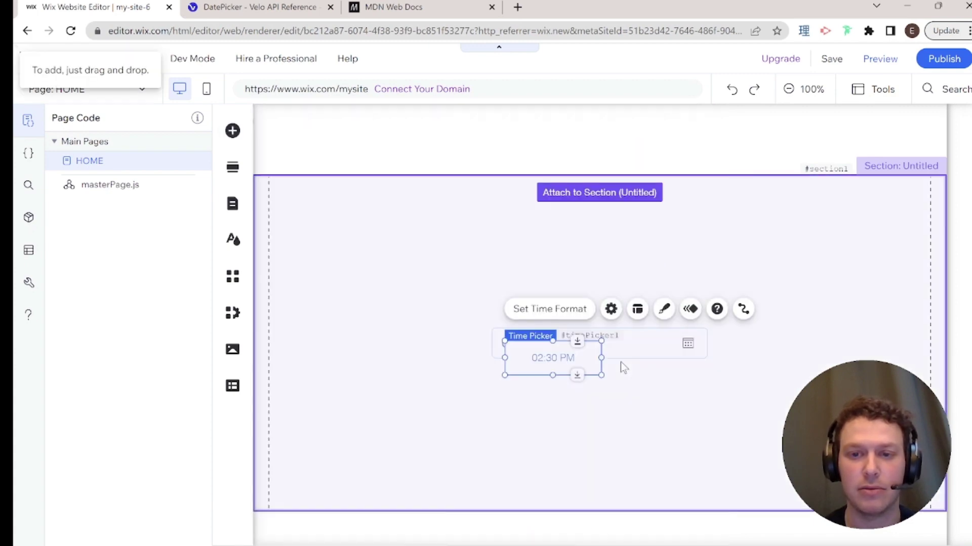
Step: Arrange the date picker and time picker side by side in the upper half of the section, date picker first
drag(557, 359, 759, 340)
drag(666, 342, 569, 280)
drag(768, 338, 689, 291)
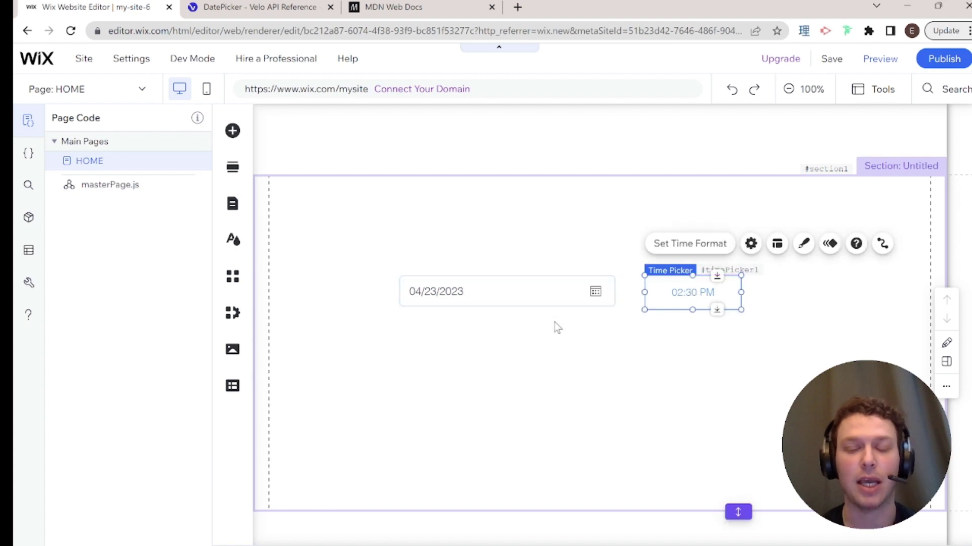
click(511, 302)
click(660, 295)
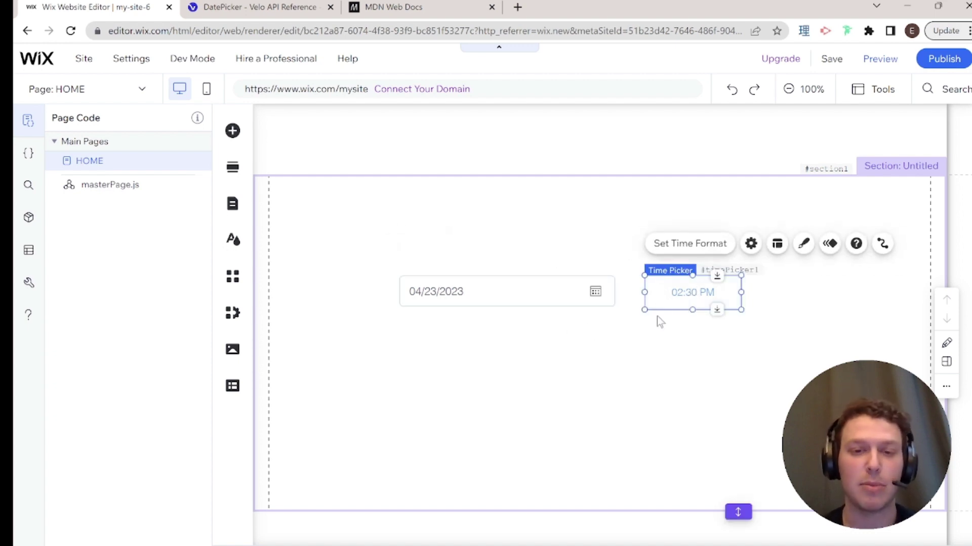
click(511, 286)
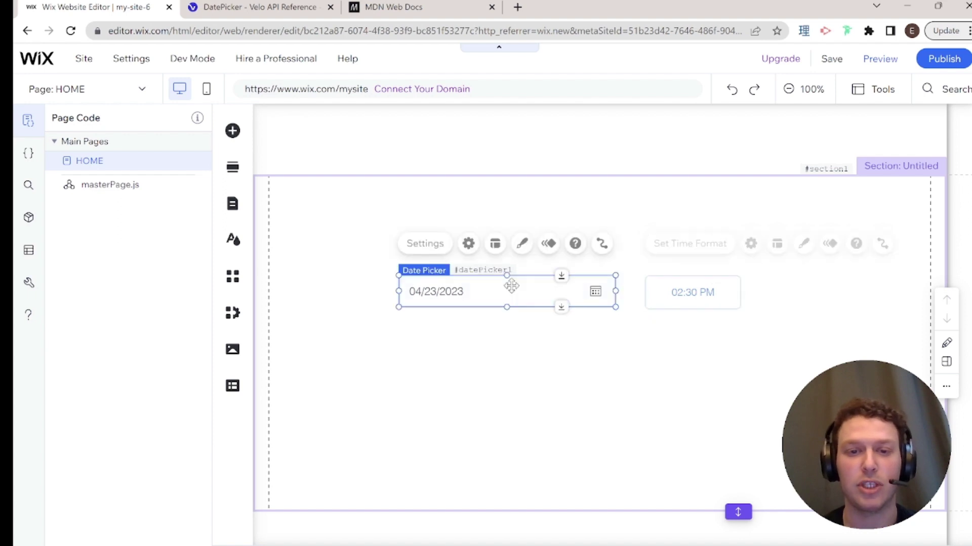
click(700, 294)
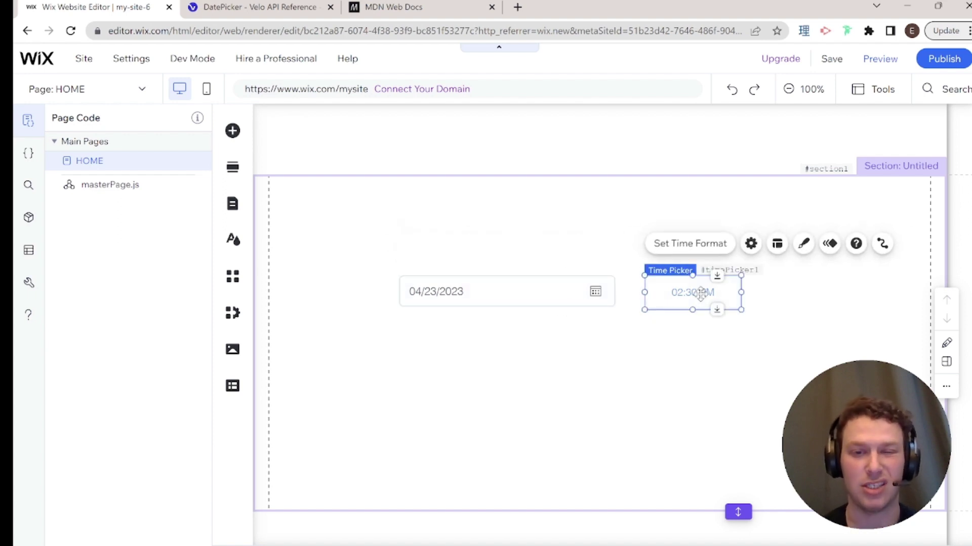
Step: Open the date picker's settings and set its field title to "Birthday"
double_click(544, 292)
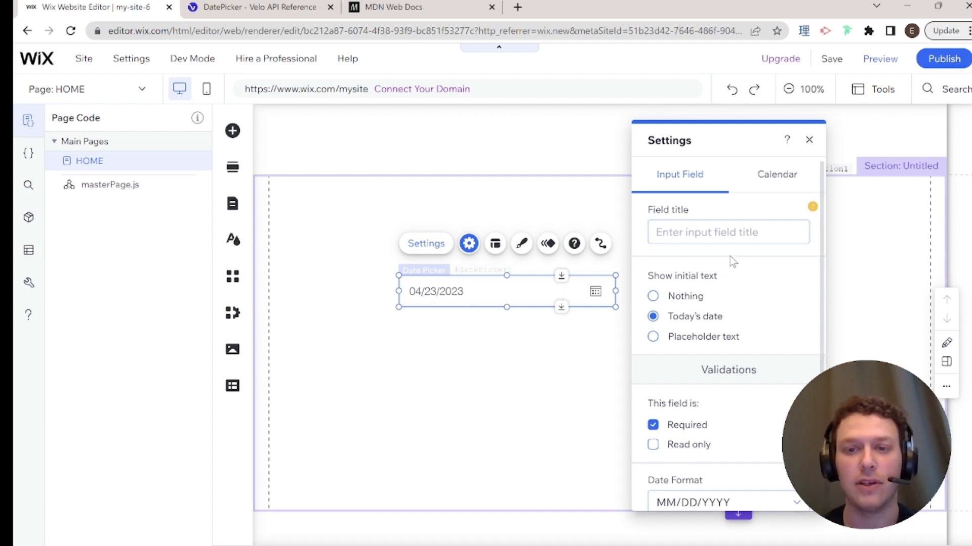
click(706, 228)
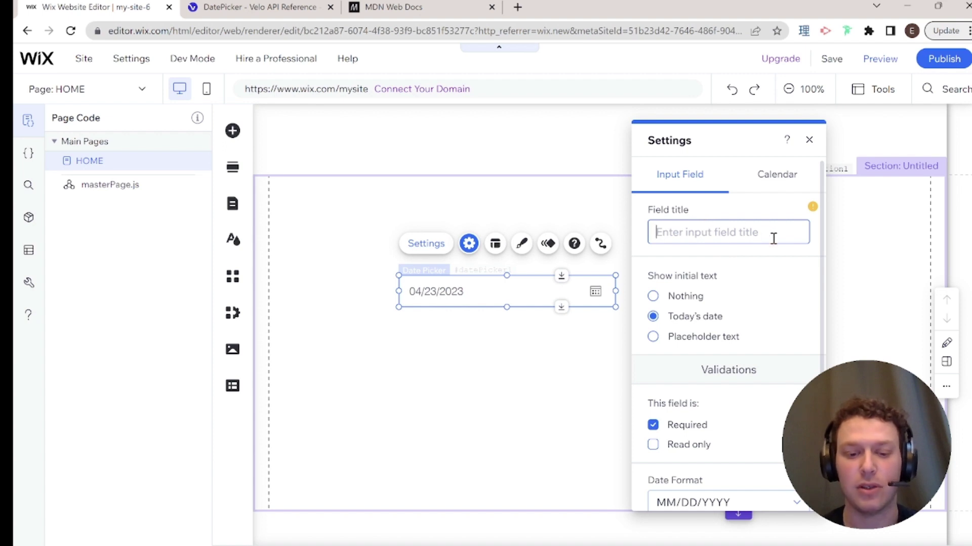
text(Bir)
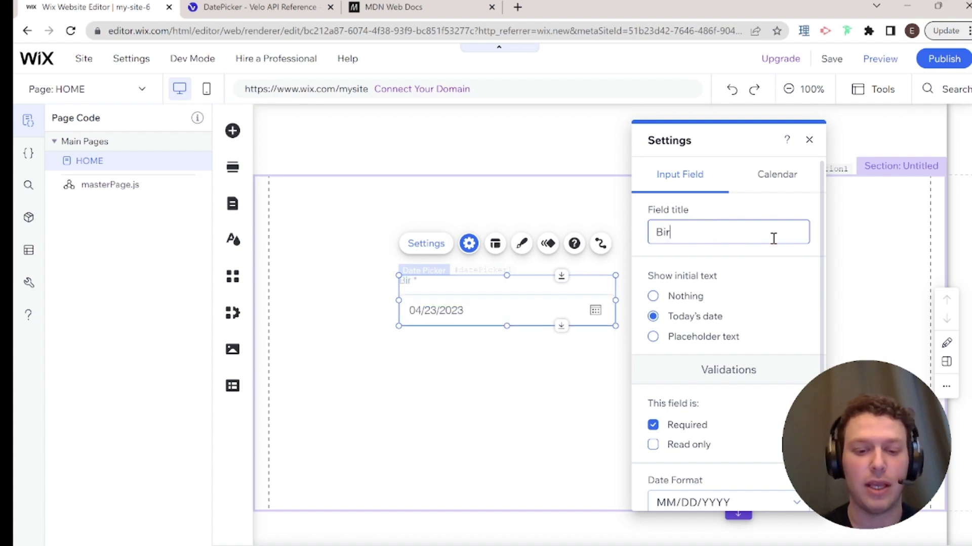
text(thday)
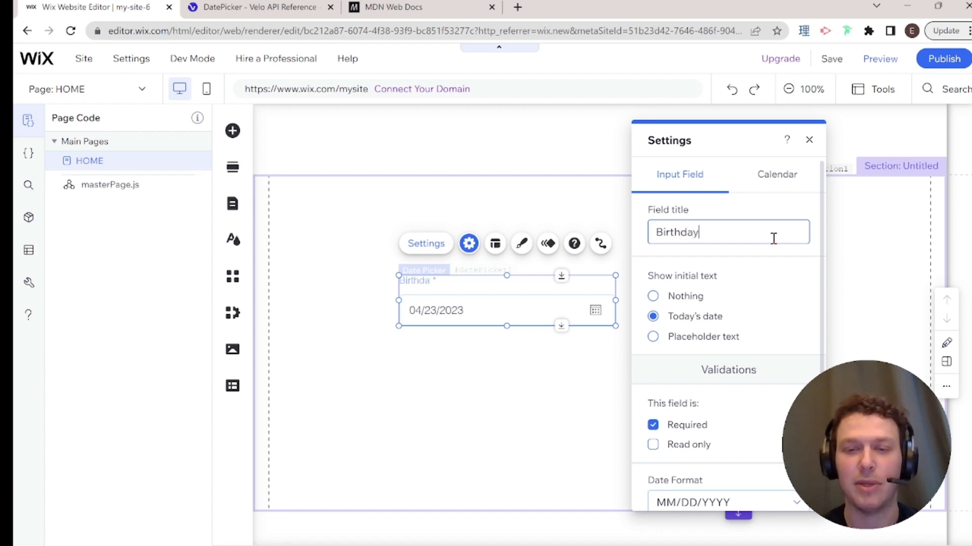
key(Return)
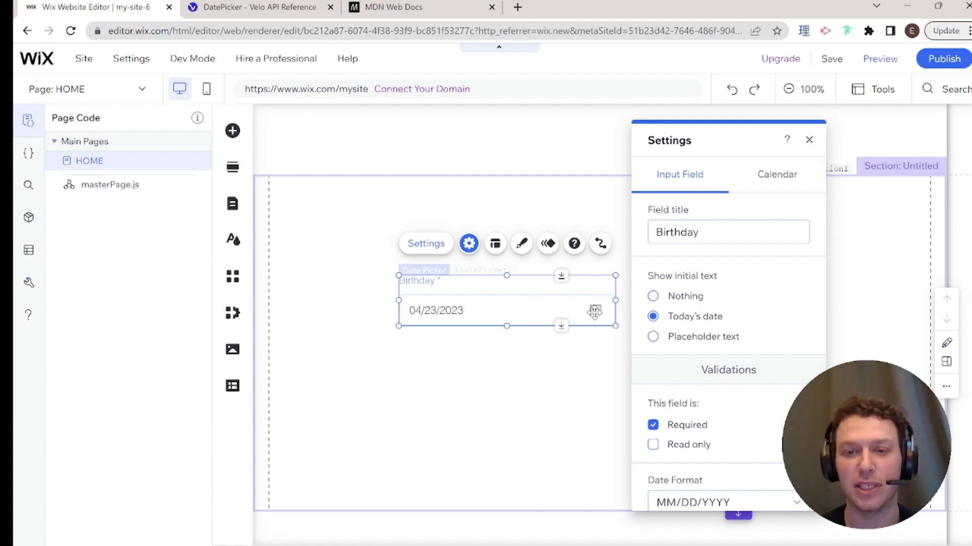
Step: Make the date picker's initial text a placeholder and set the placeholder text to "7/7/23"
click(688, 294)
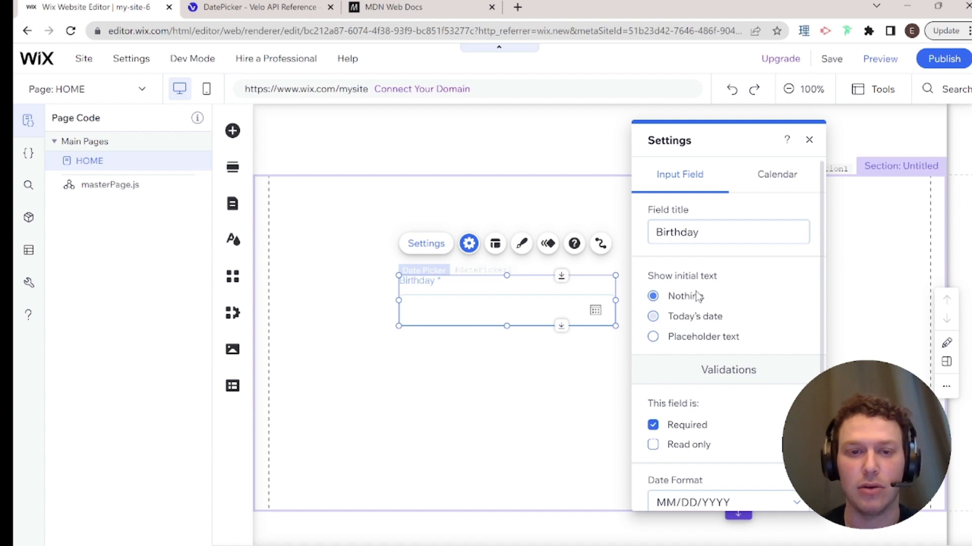
click(711, 316)
click(713, 340)
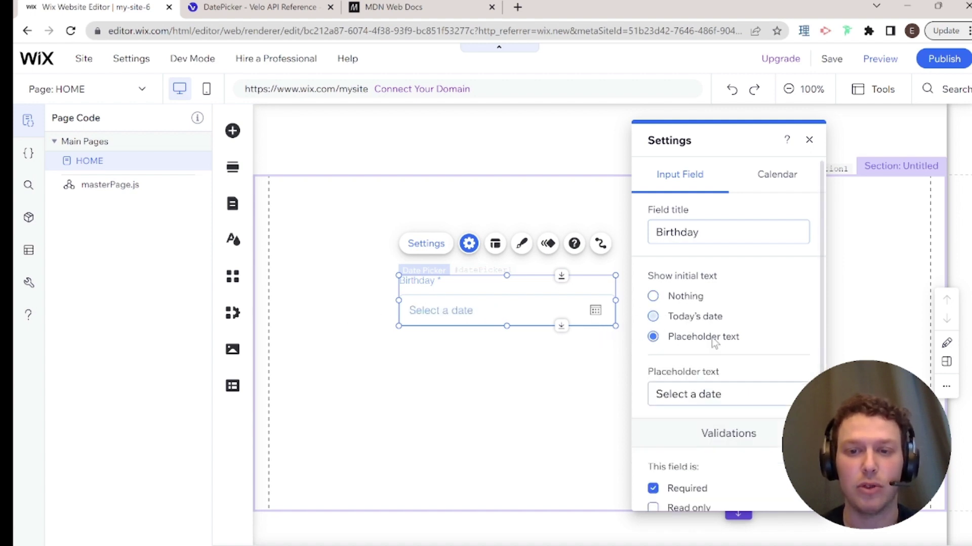
scroll(739, 349, down, 2)
click(733, 321)
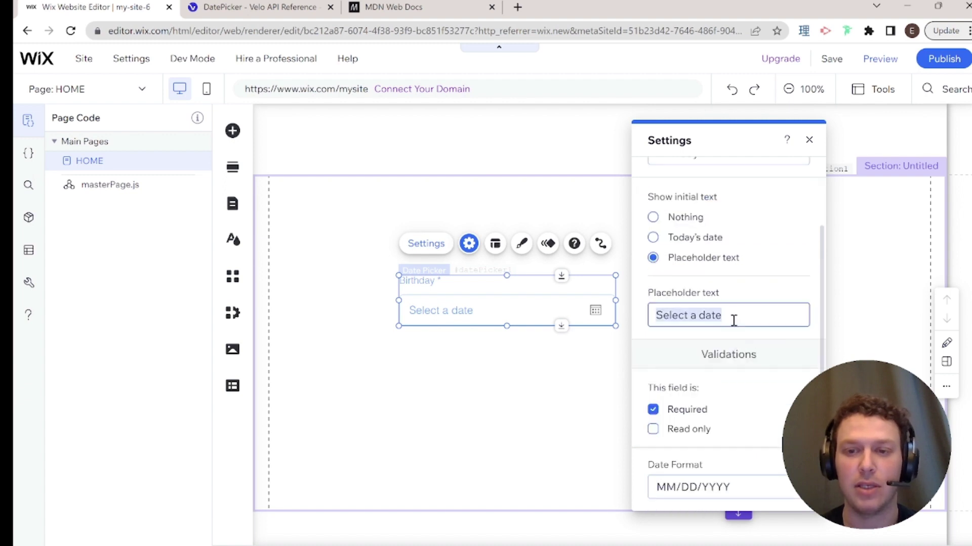
triple_click(689, 310)
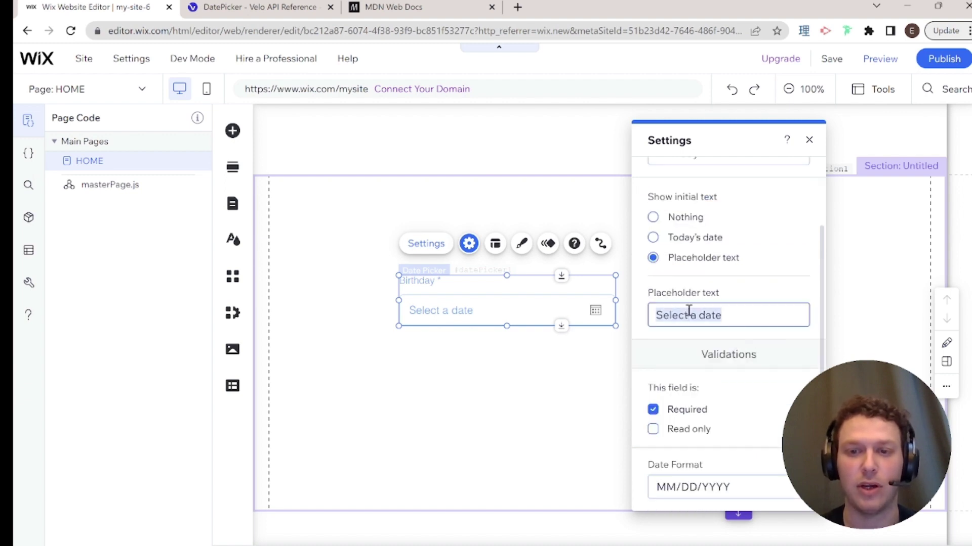
text(7/7/)
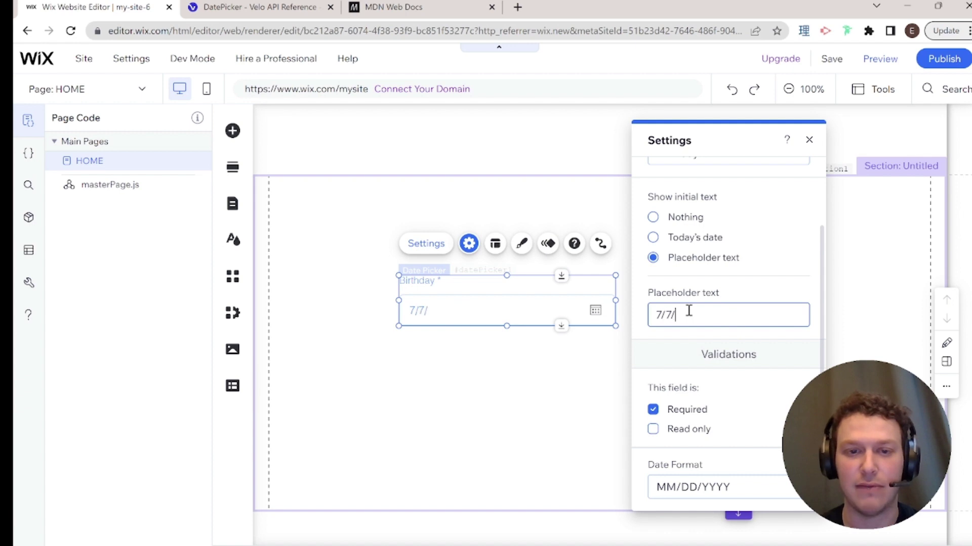
text(23)
key(Return)
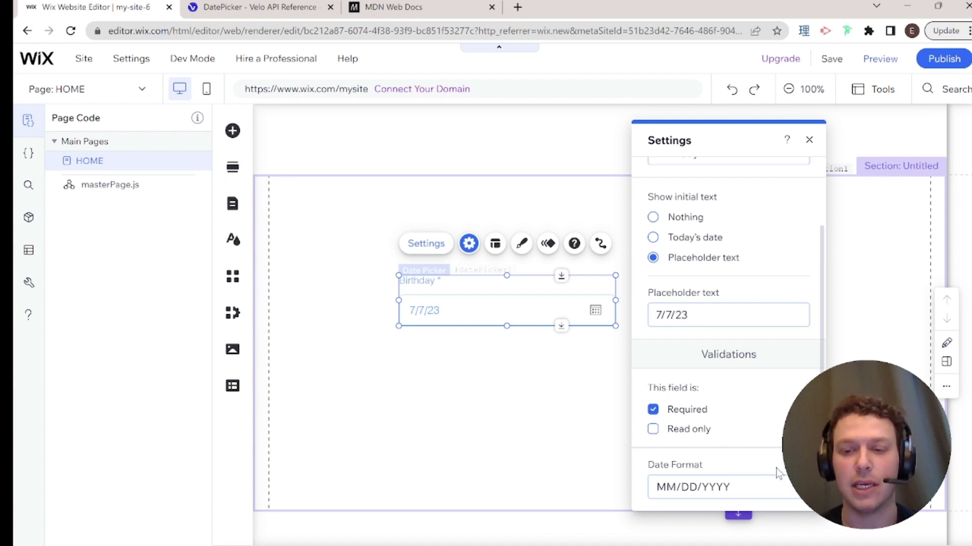
click(741, 488)
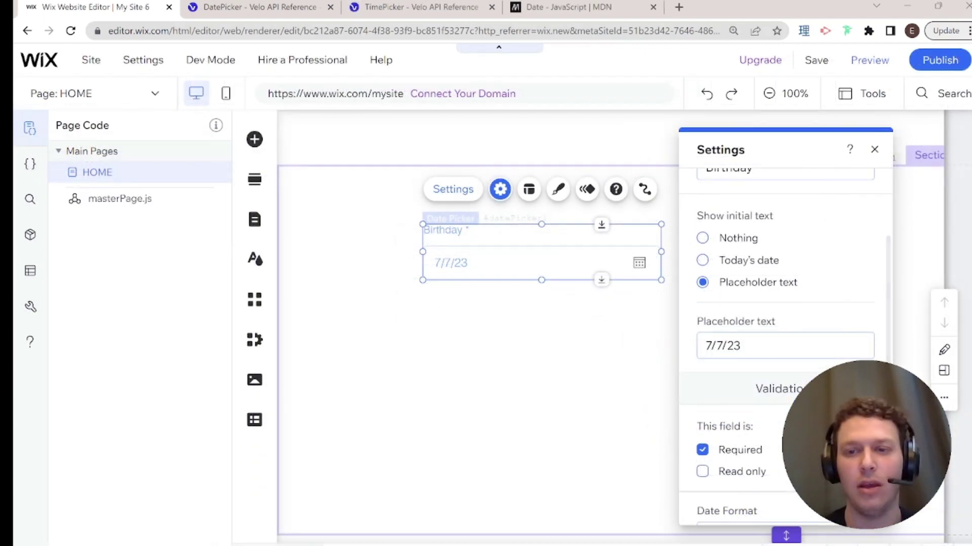
scroll(785, 329, up, 2)
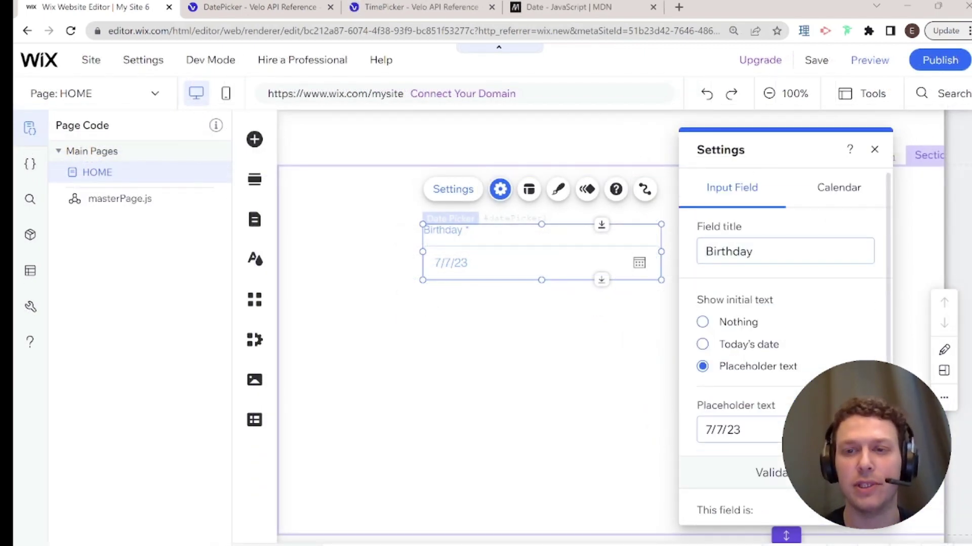
Step: Open the date picker's calendar settings and toggle showing past dates and future dates off and back on
click(836, 192)
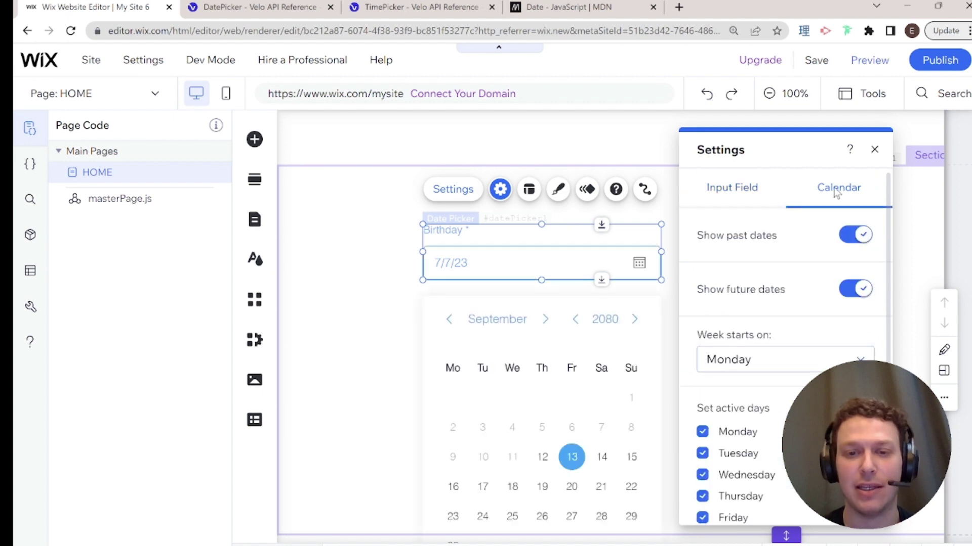
scroll(521, 377, down, 2)
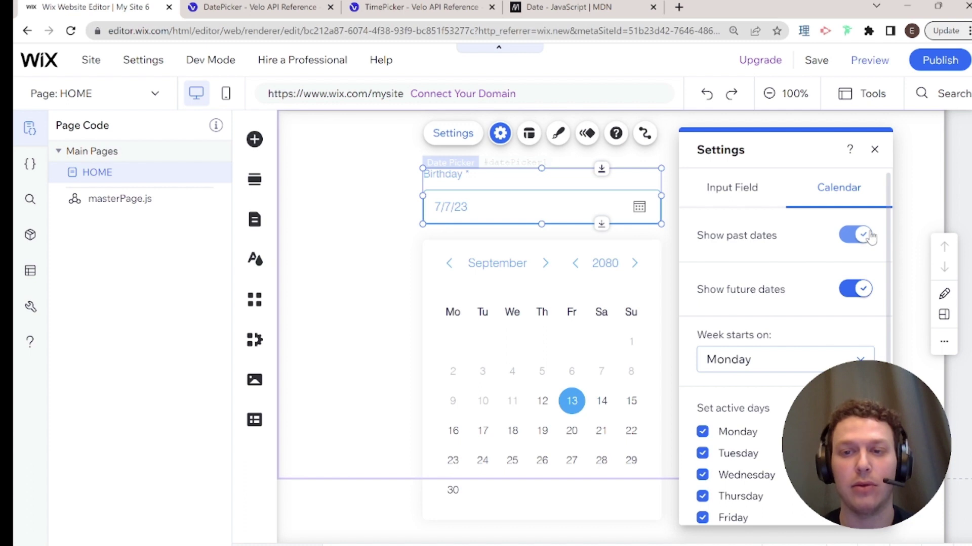
click(855, 237)
click(854, 238)
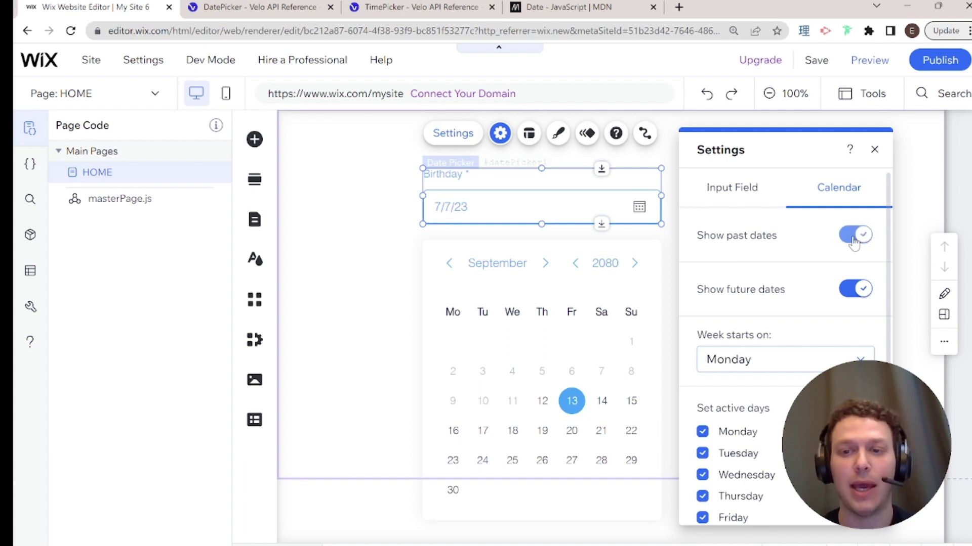
click(856, 291)
click(854, 291)
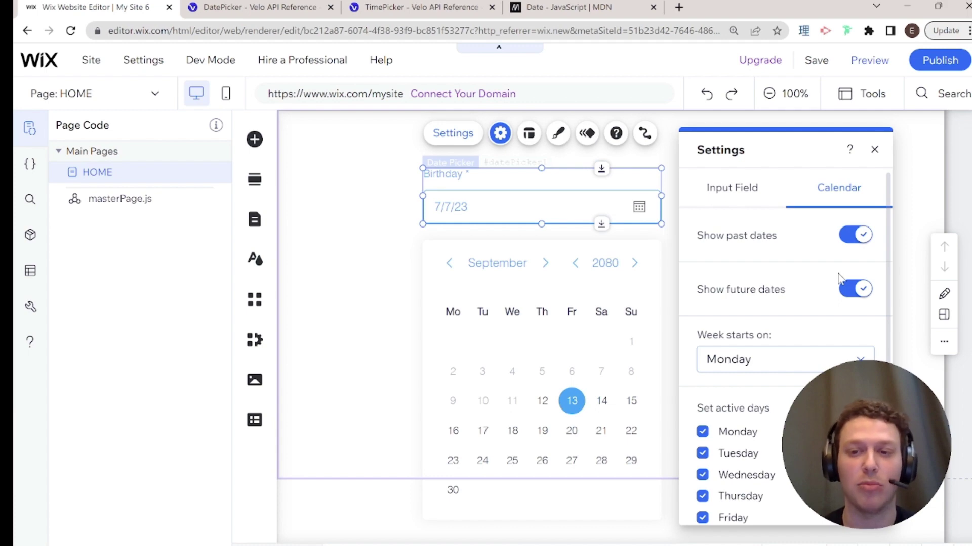
Step: Try Sunday as the calendar's first day of the week, and restore Monday
click(829, 357)
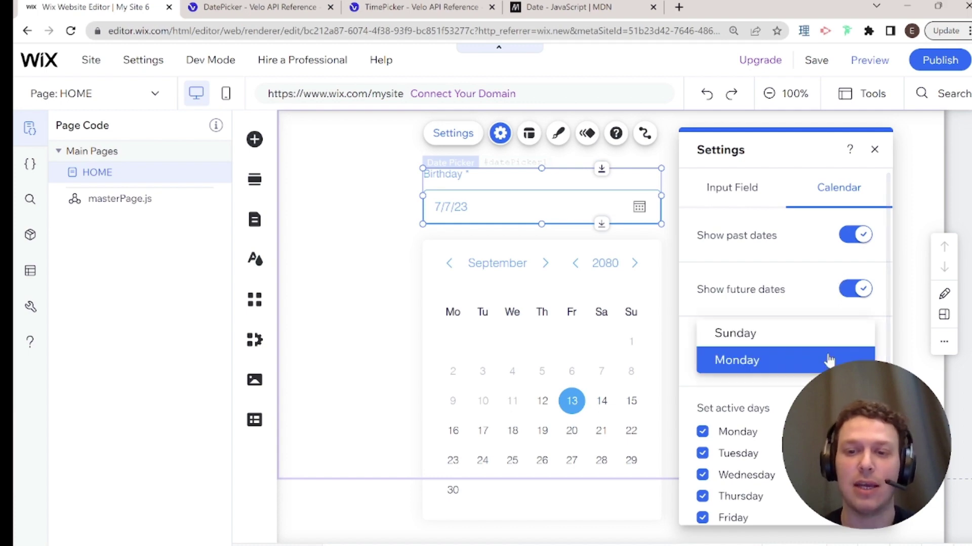
click(766, 341)
click(795, 360)
click(790, 385)
Step: Deactivate Tuesday and Friday in the calendar's active days, and reactivate both
scroll(769, 448, down, 3)
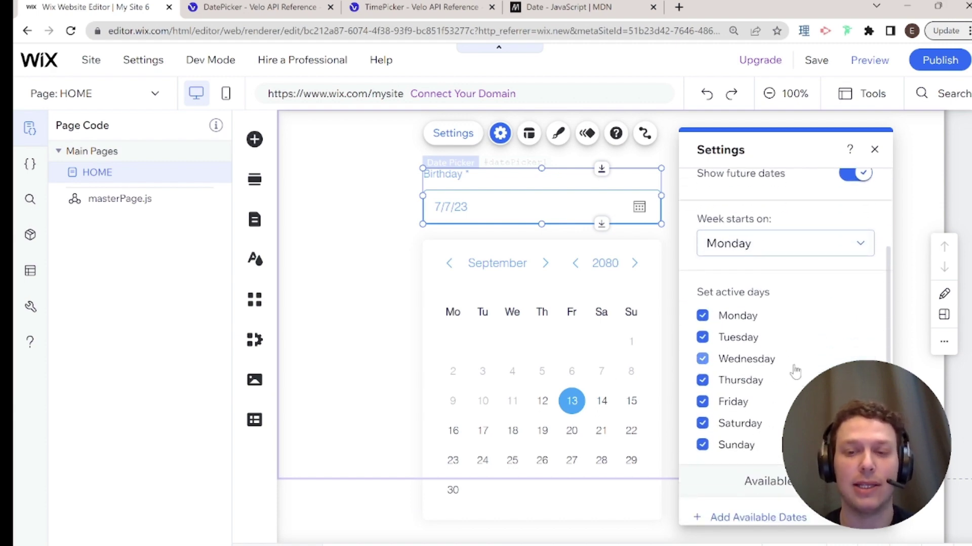
click(702, 337)
click(702, 401)
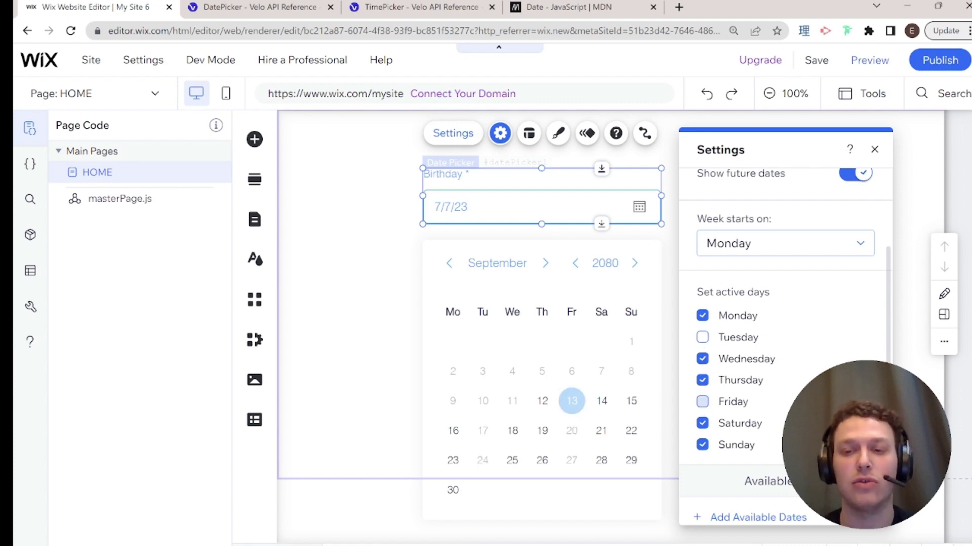
click(703, 337)
click(703, 401)
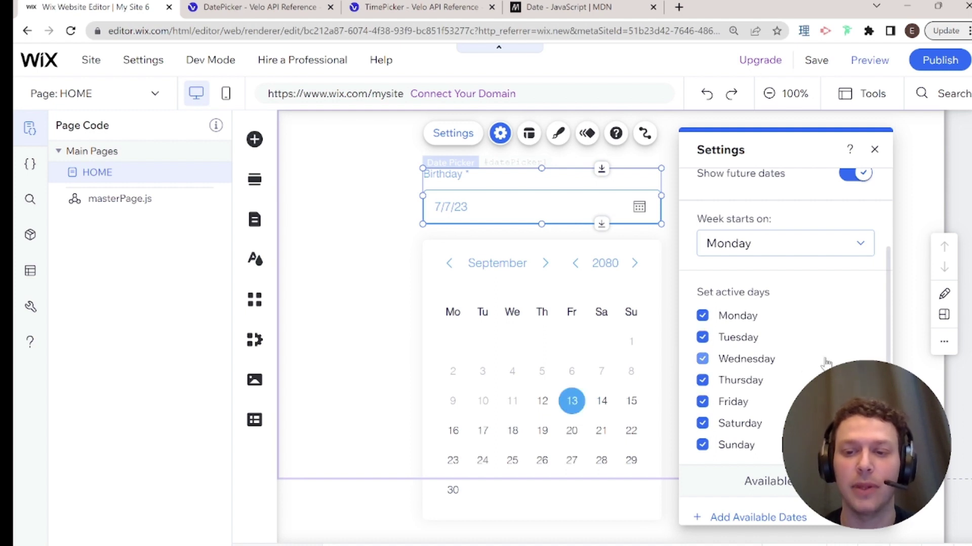
Step: Add an available date range to the date picker's calendar from 4/18/2023 to 4/20/2023
scroll(825, 360, down, 1)
scroll(826, 360, down, 1)
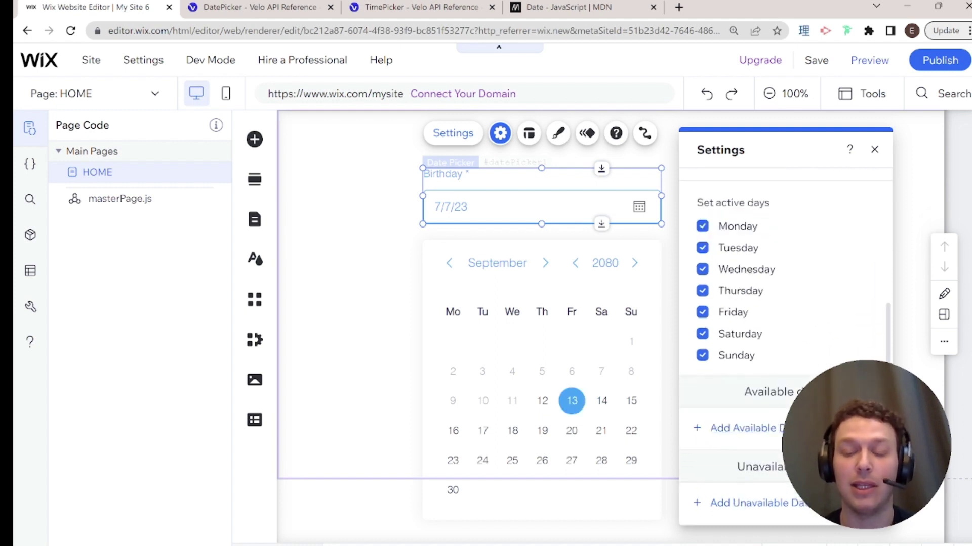
click(752, 427)
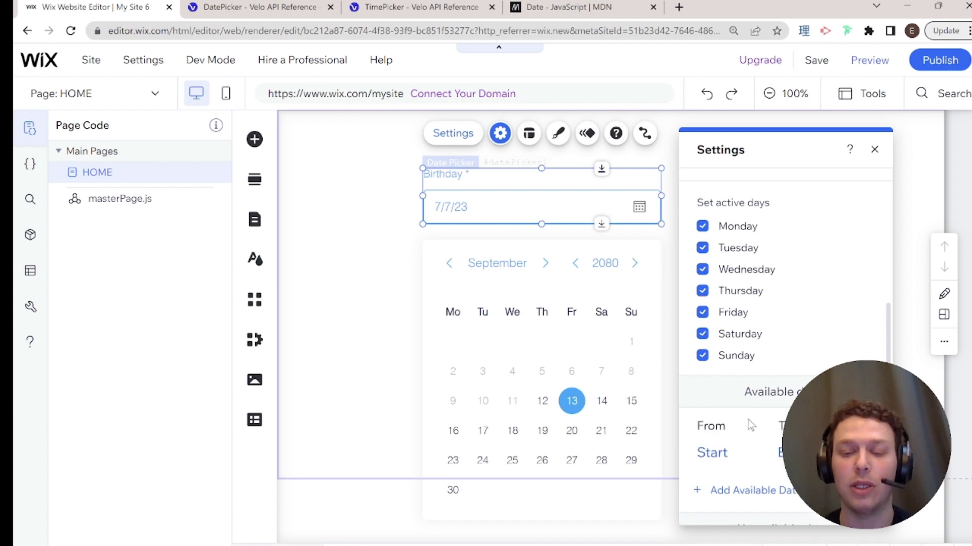
scroll(733, 415, down, 1)
click(714, 393)
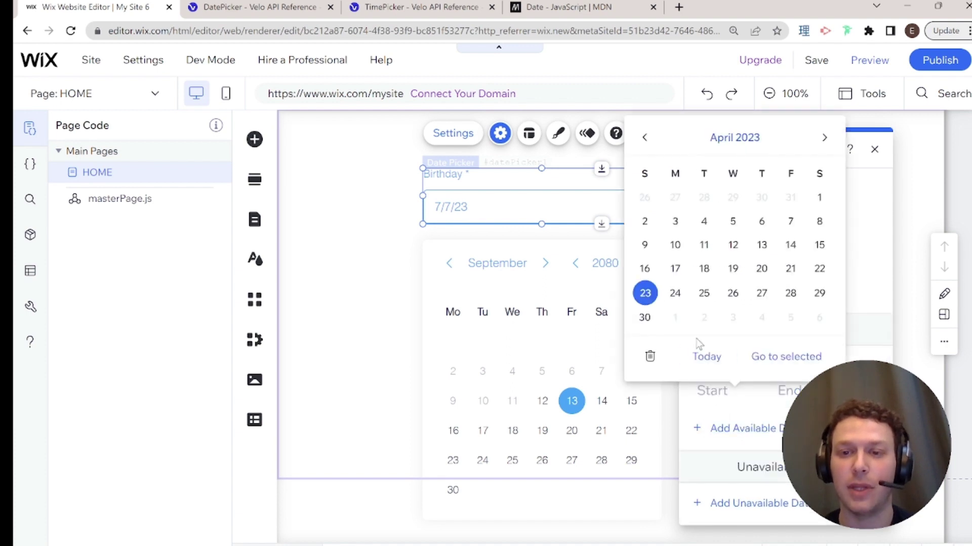
click(704, 268)
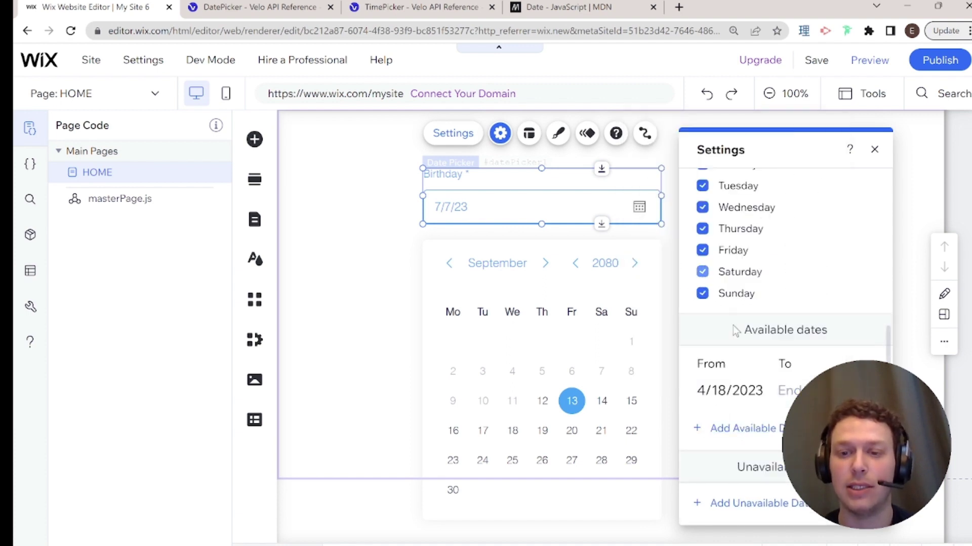
click(785, 397)
click(843, 272)
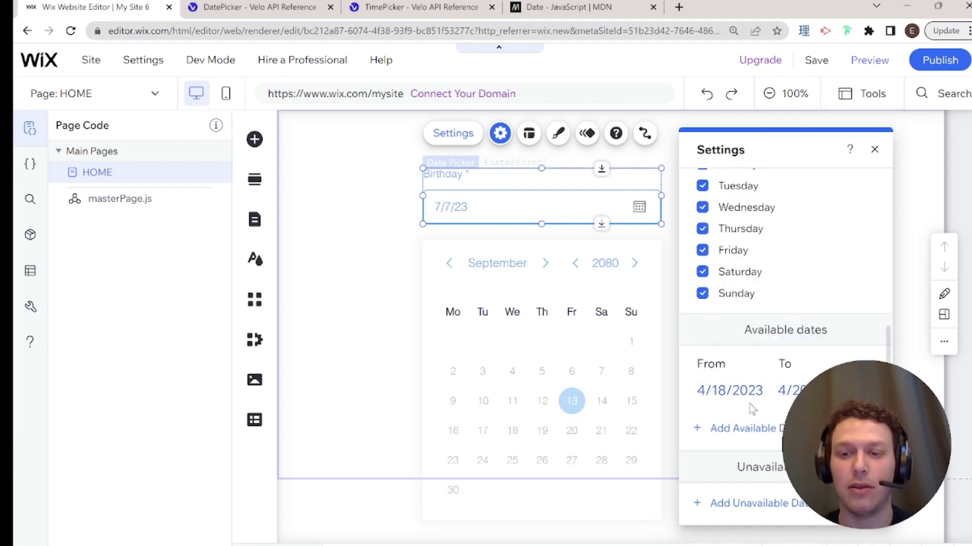
Step: Preview the site, open the Birthday calendar to check which dates are selectable, and return to the editor
click(867, 62)
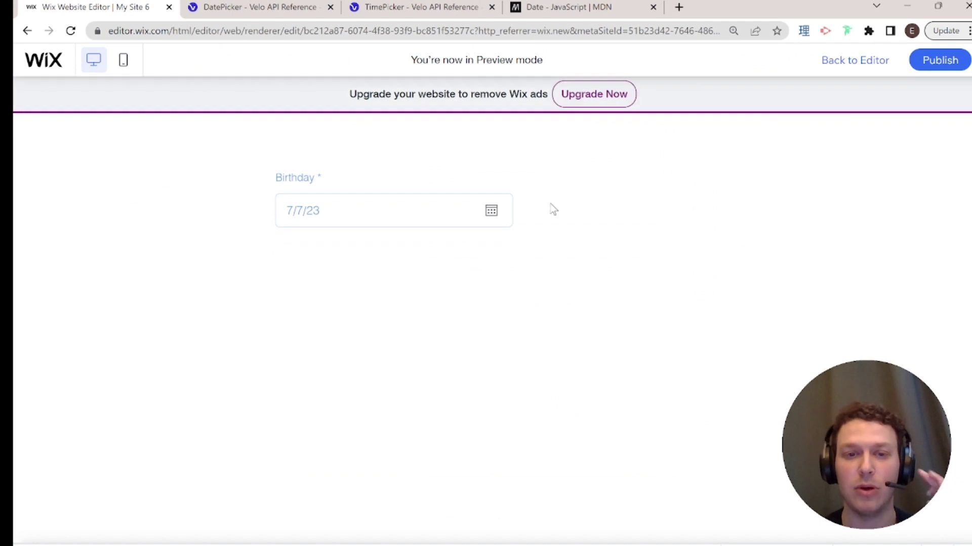
click(491, 210)
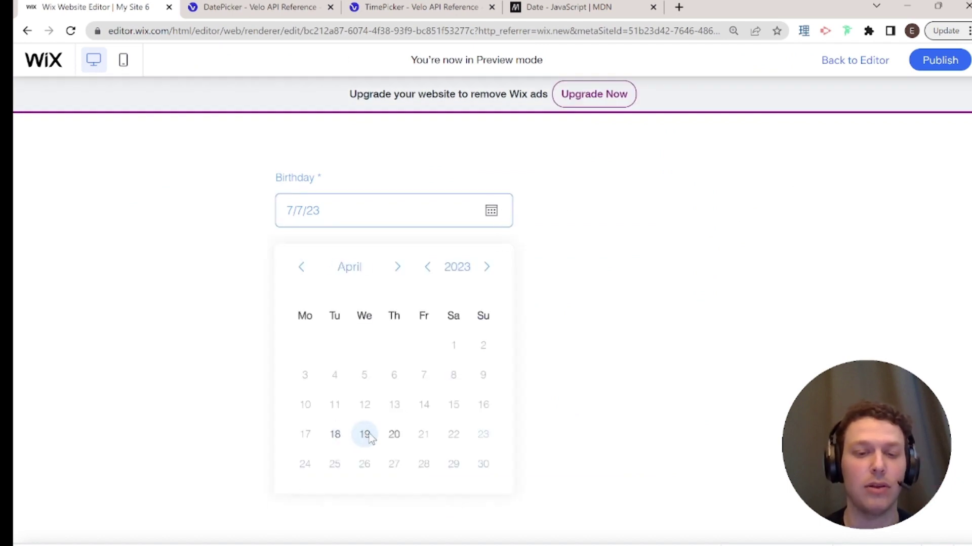
click(839, 62)
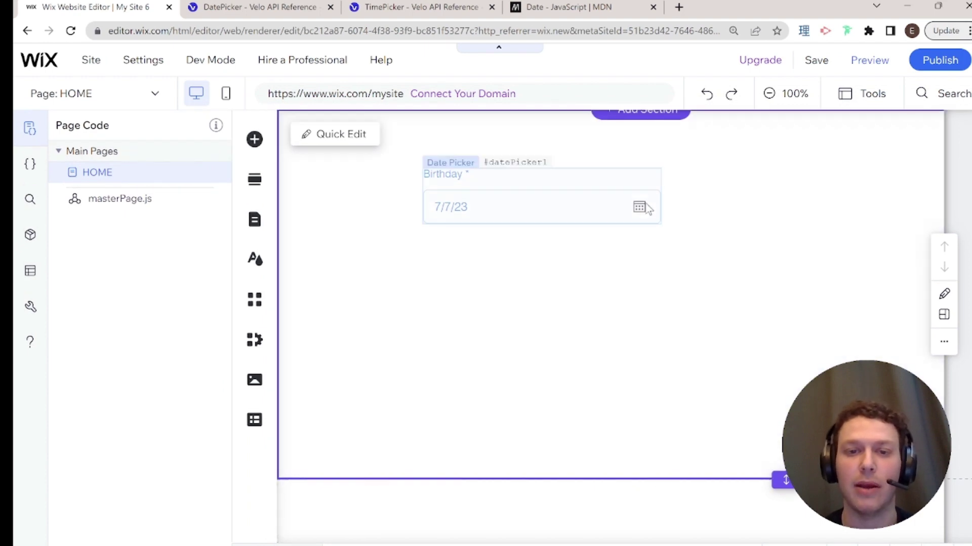
Step: Reopen the date picker's calendar settings and add an unavailable dates entry
click(649, 194)
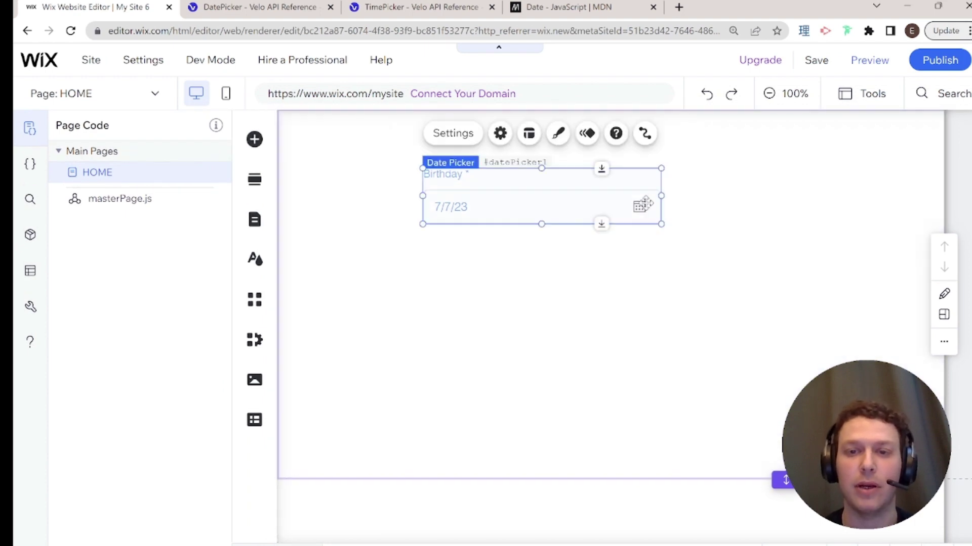
click(451, 142)
click(835, 216)
scroll(814, 344, down, 5)
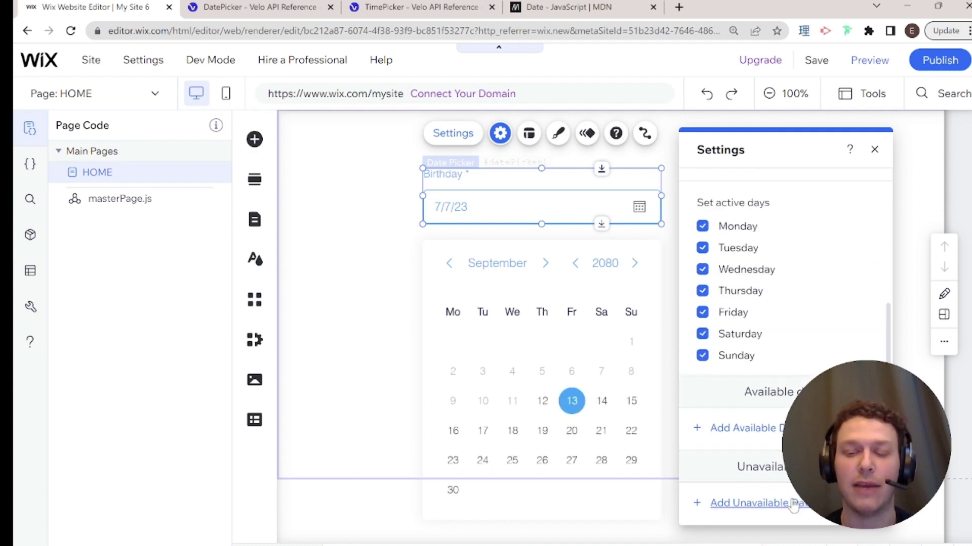
click(748, 502)
scroll(761, 455, down, 1)
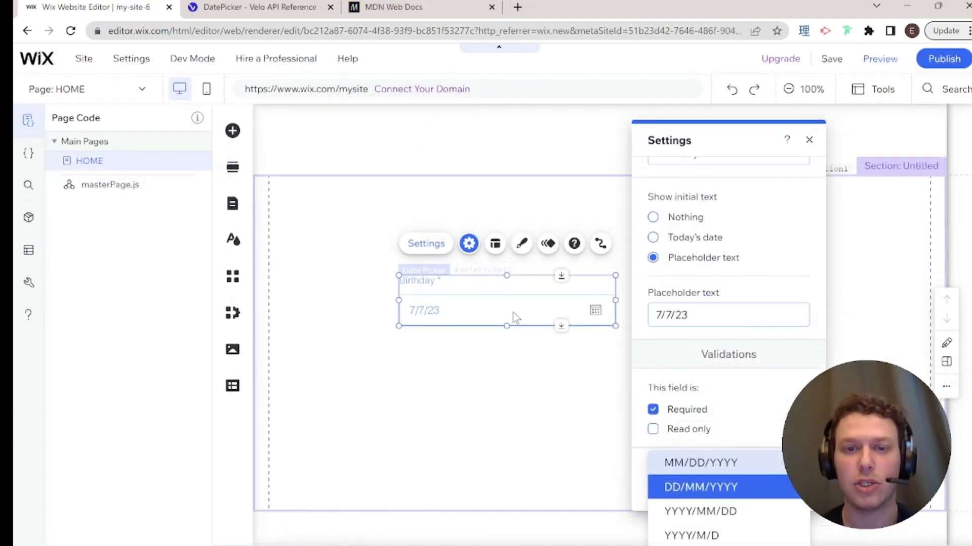
Step: Open the date picker's layout options, try center and right text alignment, and restore left alignment
click(494, 244)
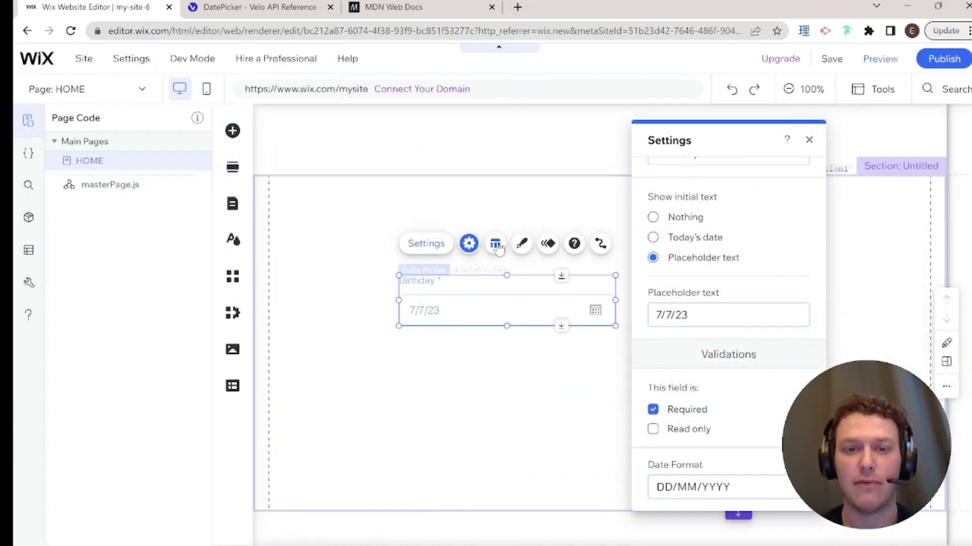
click(495, 244)
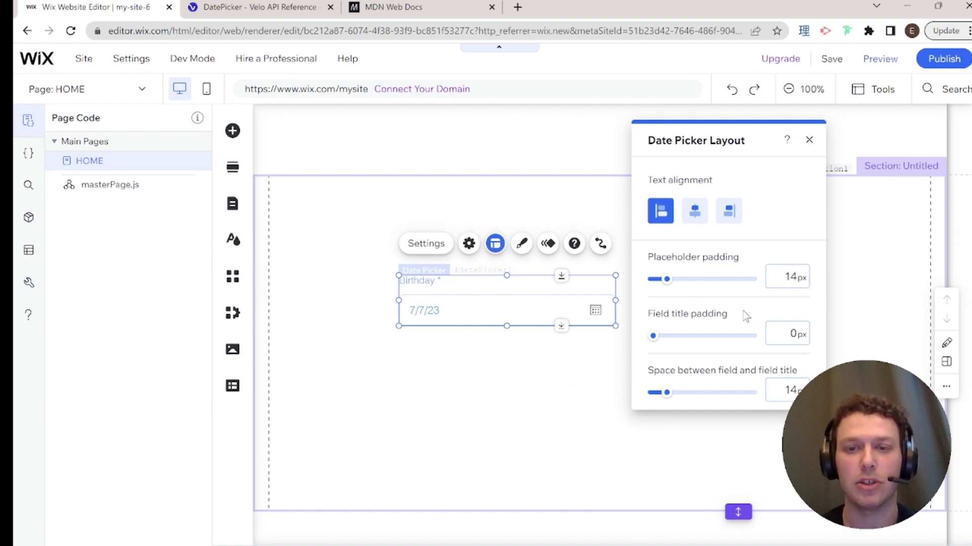
click(695, 212)
click(729, 211)
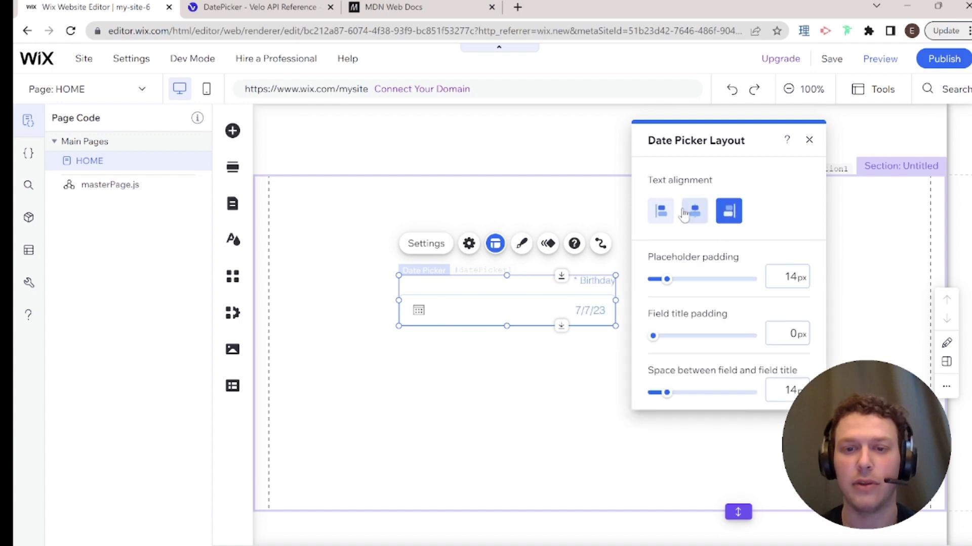
click(650, 213)
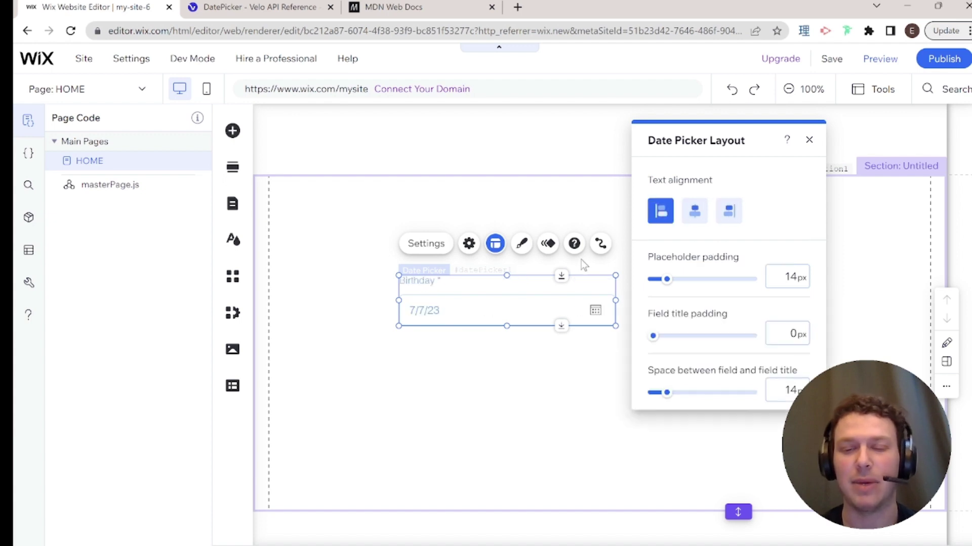
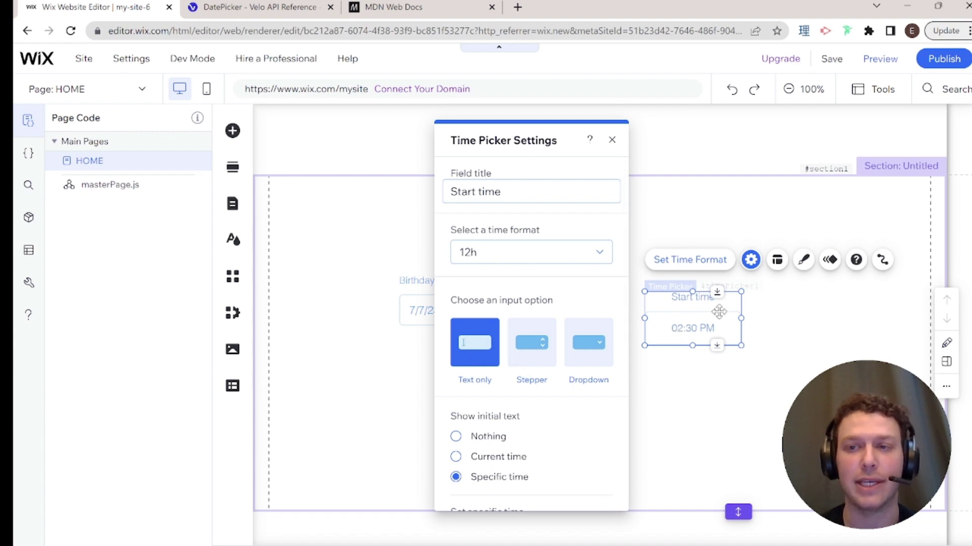
Step: Preview the site, test the Start time field by changing its minutes to 40, and return to the editor
click(883, 59)
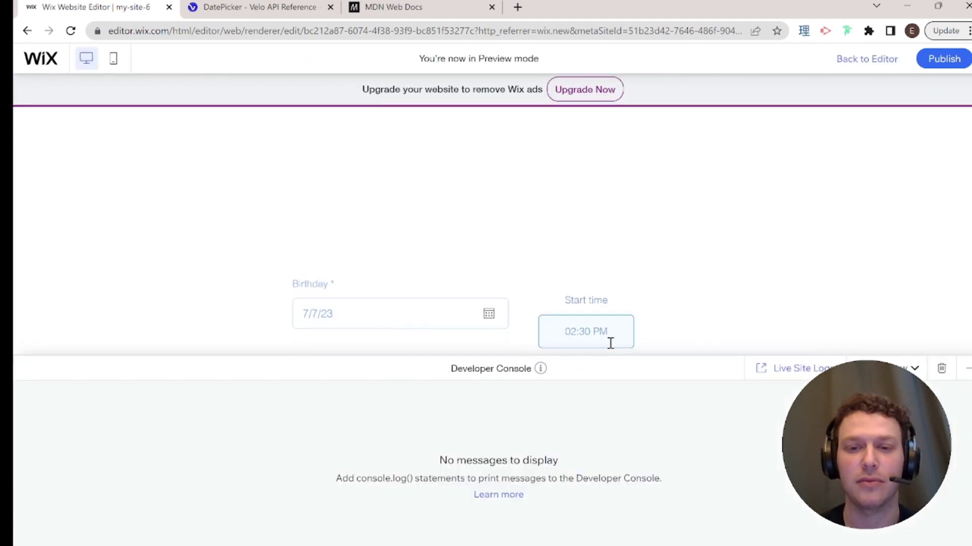
click(589, 335)
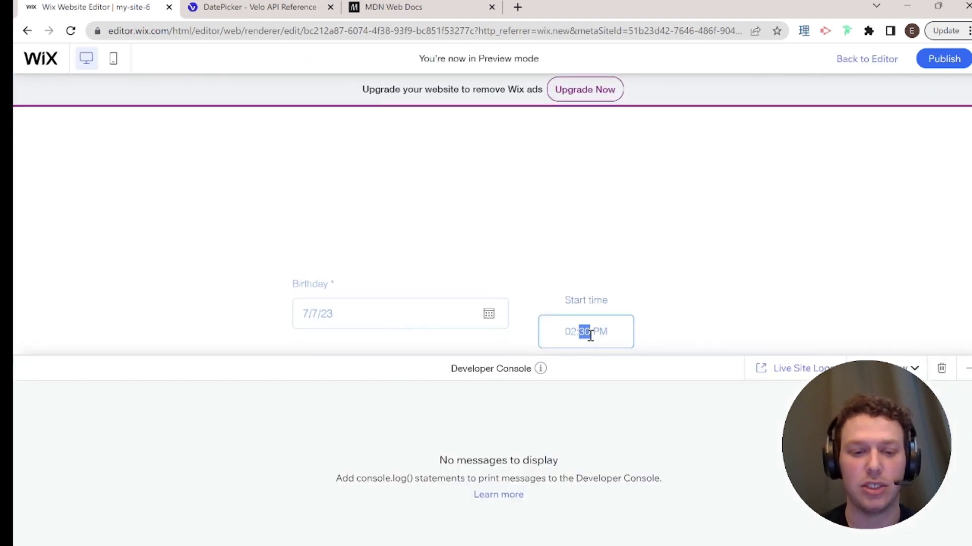
key(BackSpace)
text(40)
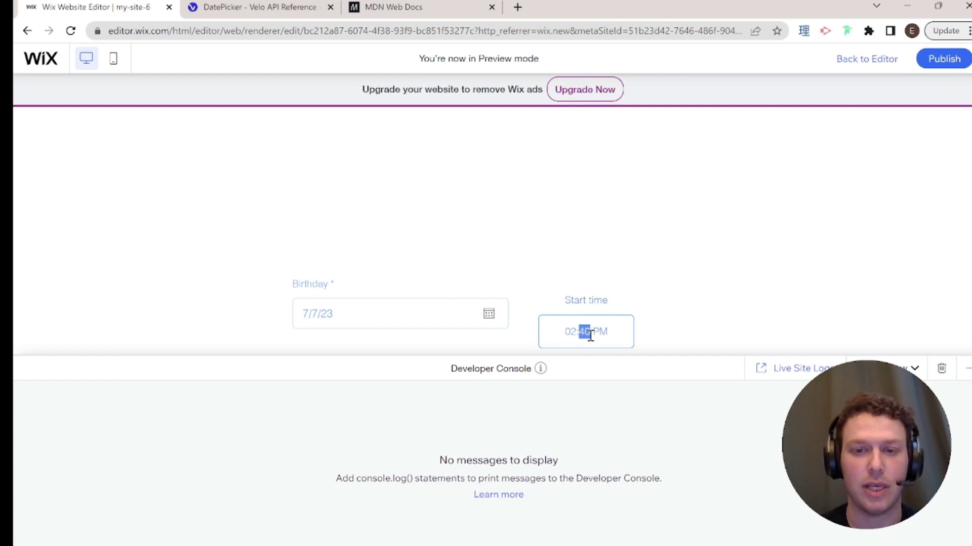
click(658, 261)
scroll(591, 301, down, 2)
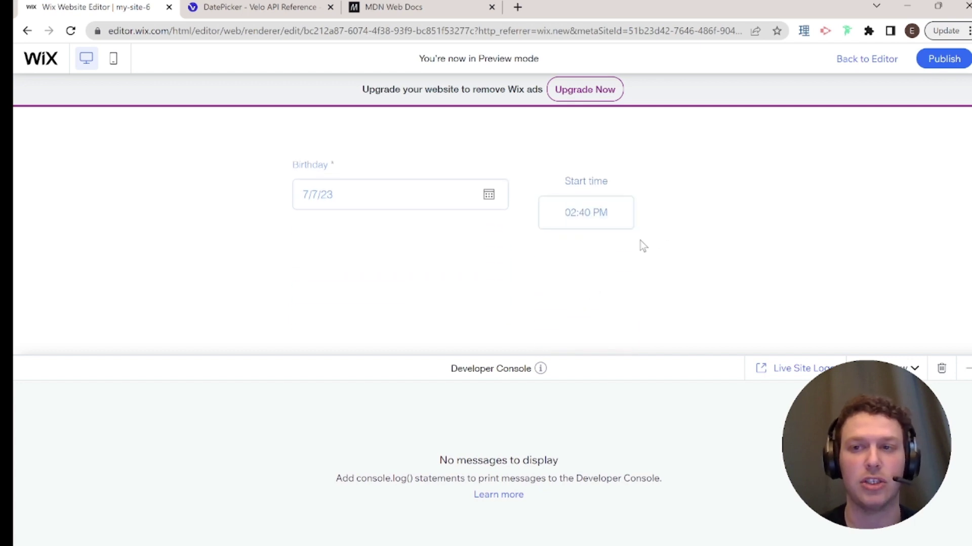
click(871, 58)
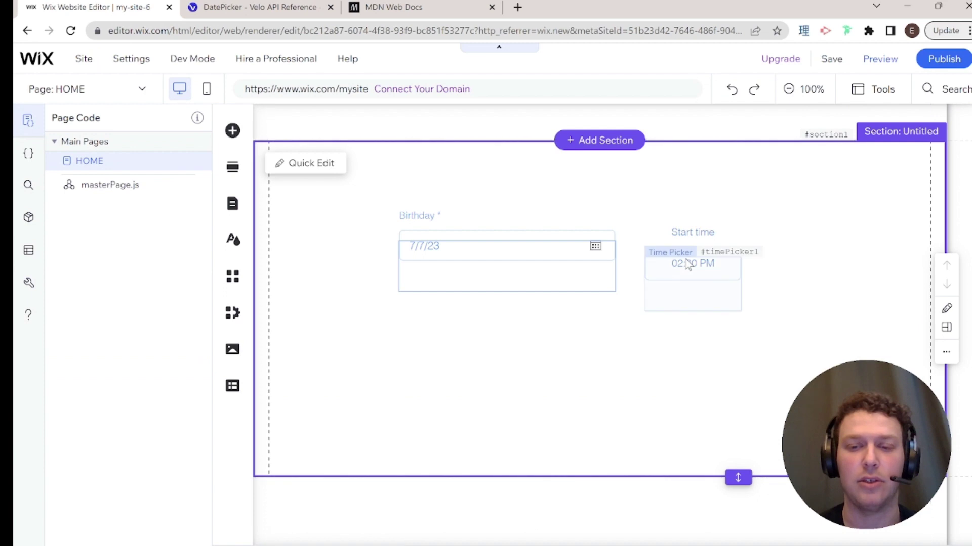
Step: Open the time picker's settings and change its input option to Stepper
click(688, 264)
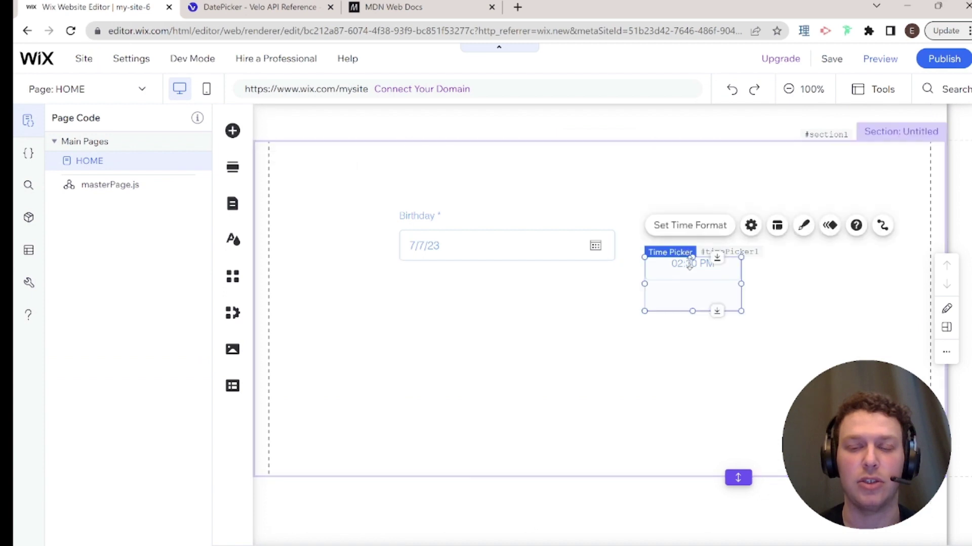
click(797, 249)
click(732, 245)
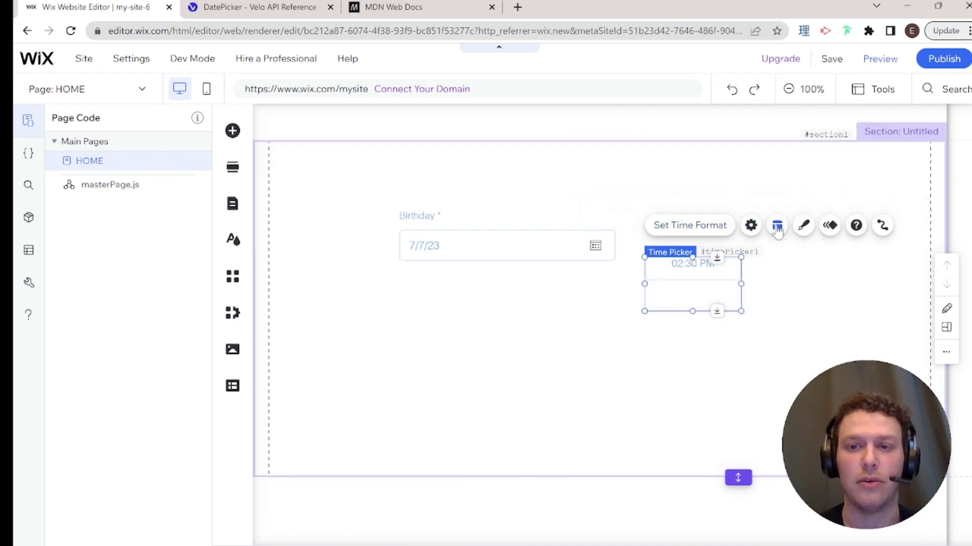
click(751, 225)
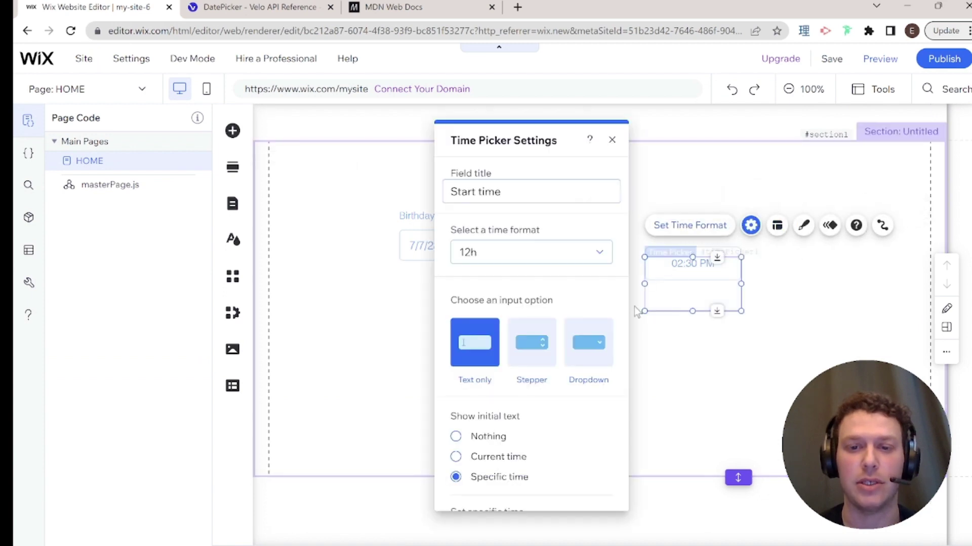
click(532, 342)
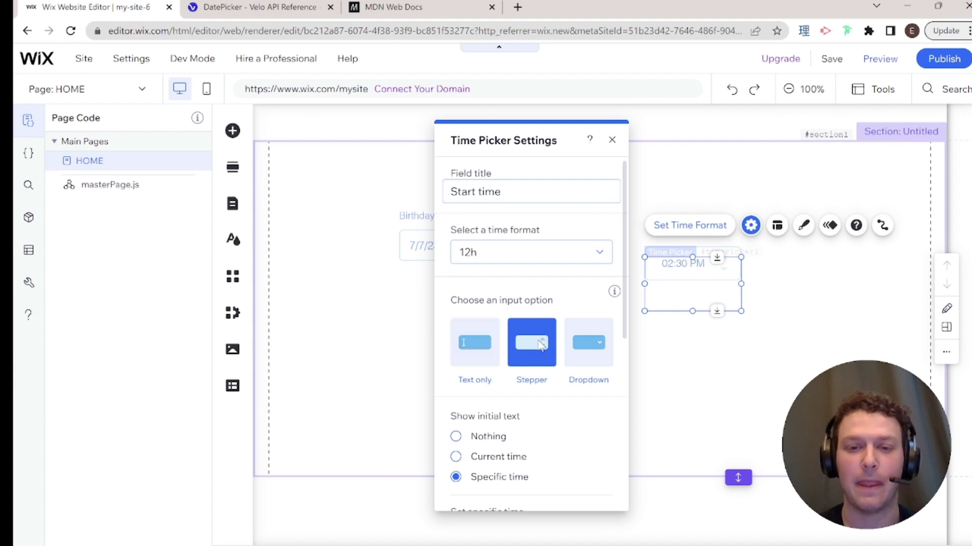
click(796, 276)
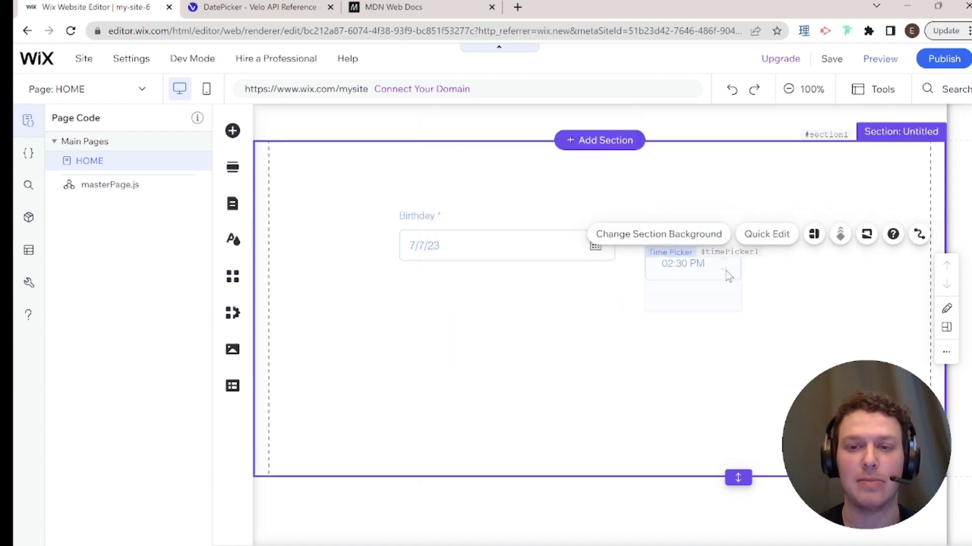
click(728, 270)
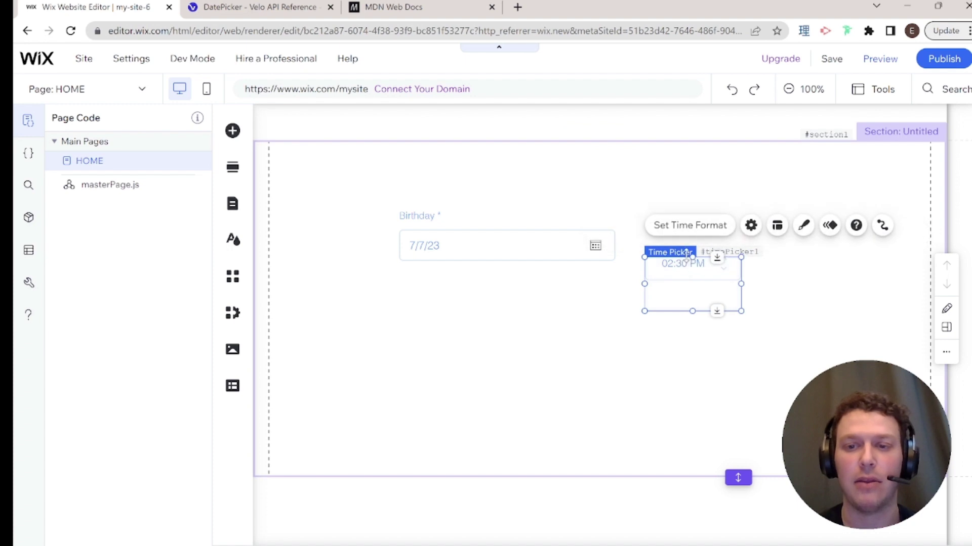
Step: Set the time picker's input option to Dropdown and its time increments to 45 minutes
click(750, 225)
click(589, 343)
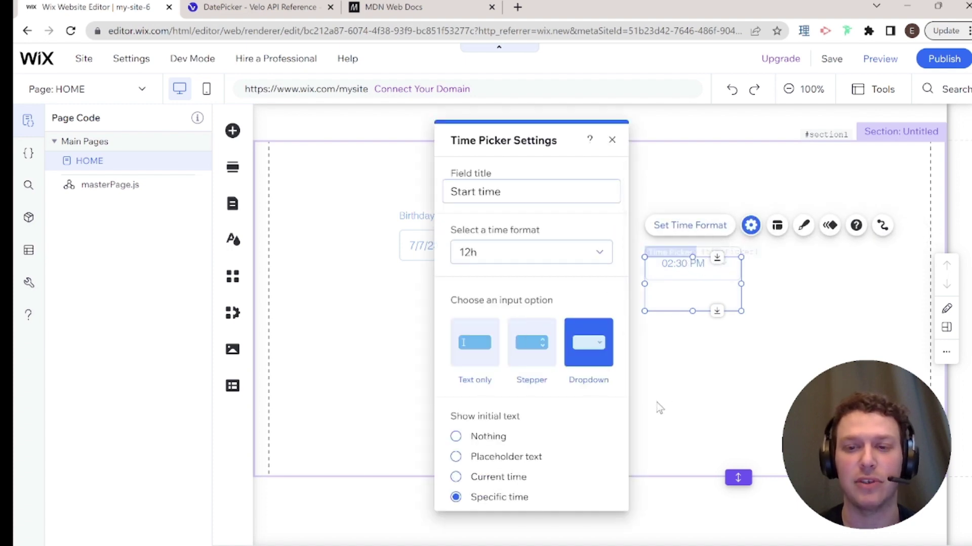
scroll(502, 381, down, 3)
scroll(502, 384, down, 2)
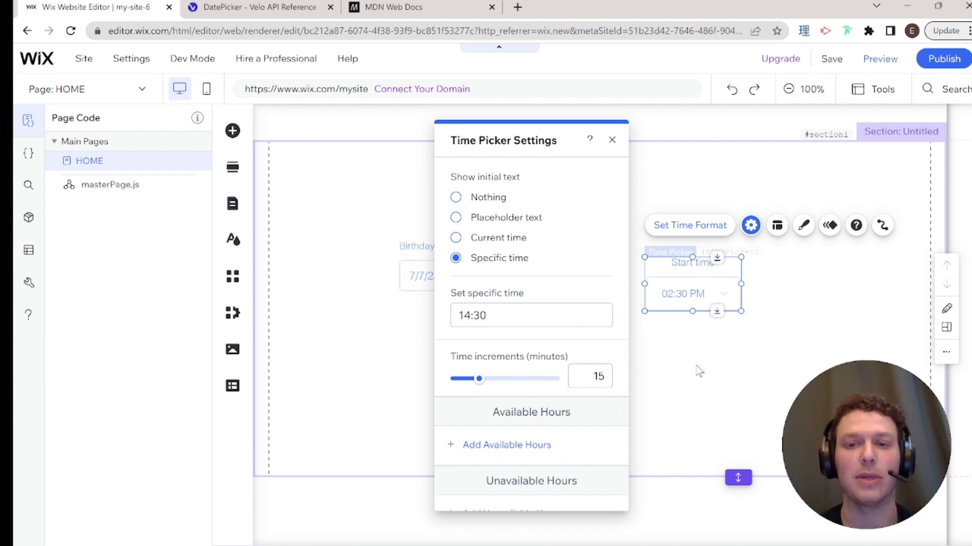
double_click(599, 376)
text(30)
key(BackSpace)
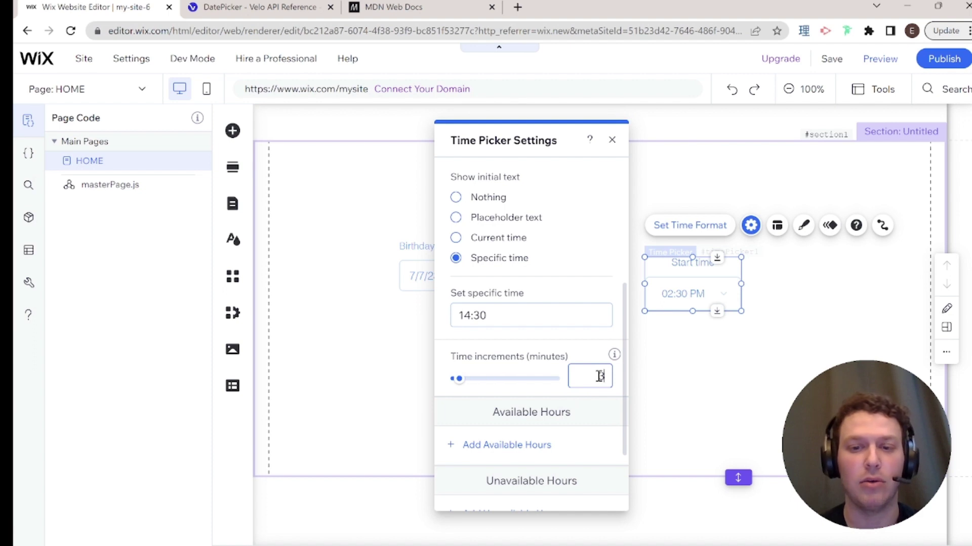
text(45)
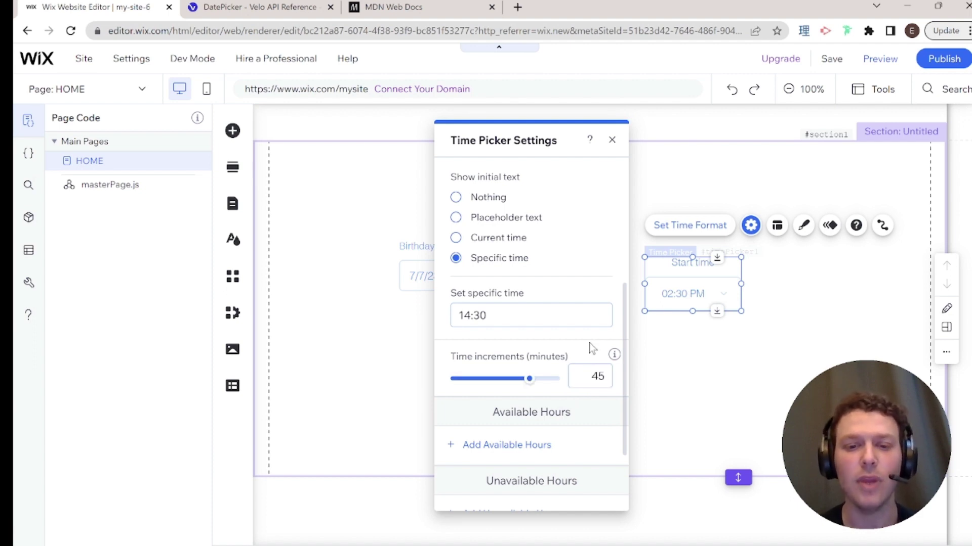
Step: Add an available hours entry to the time picker and enter 9:00 as its start
scroll(547, 448, down, 2)
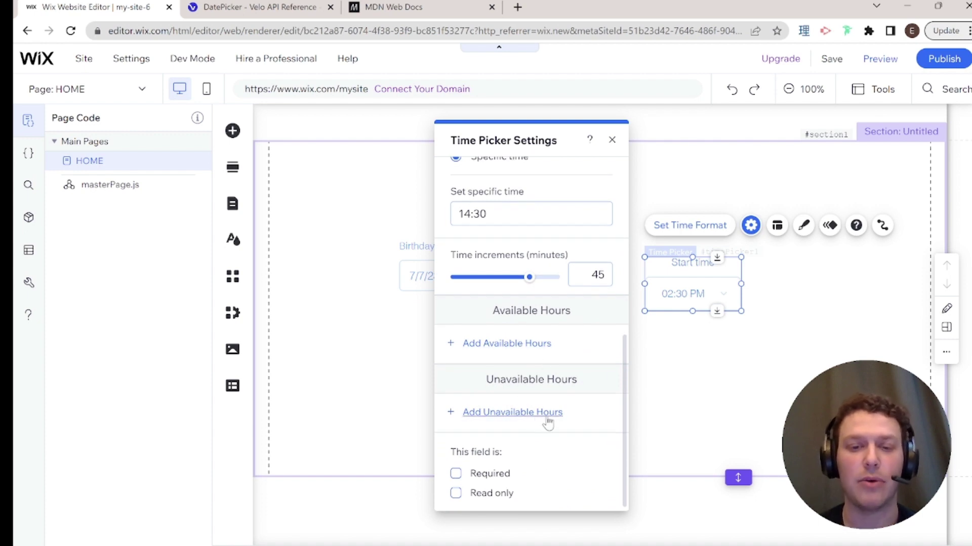
click(547, 344)
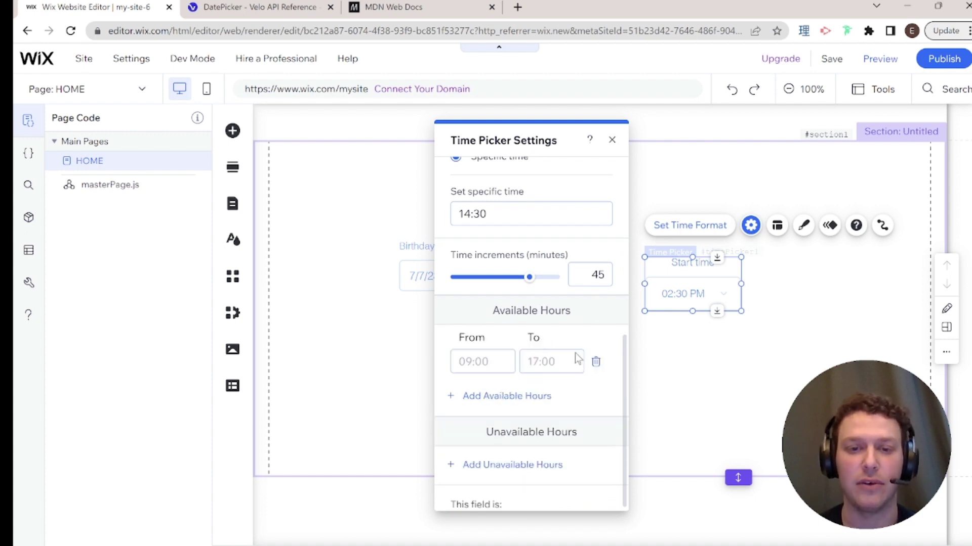
click(489, 362)
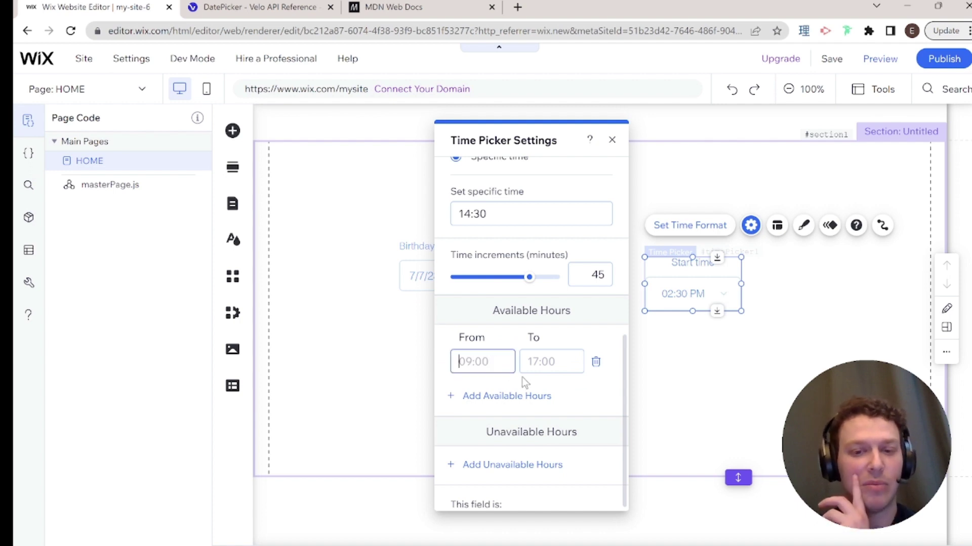
text(9:)
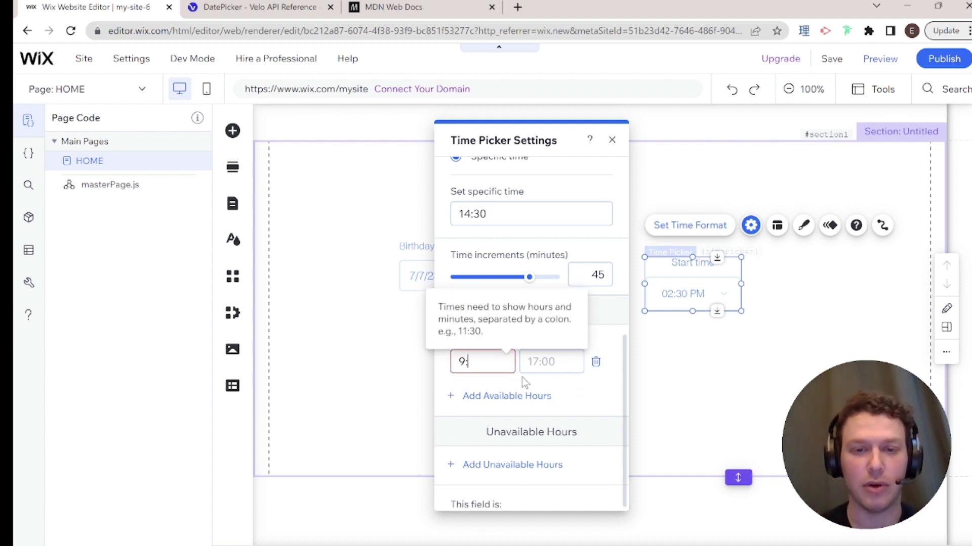
key(BackSpace)
click(521, 378)
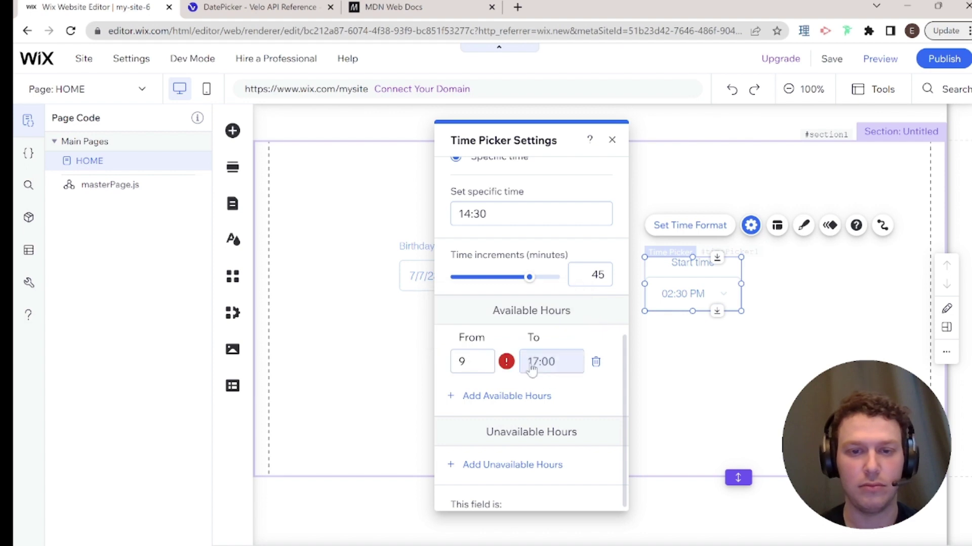
click(482, 364)
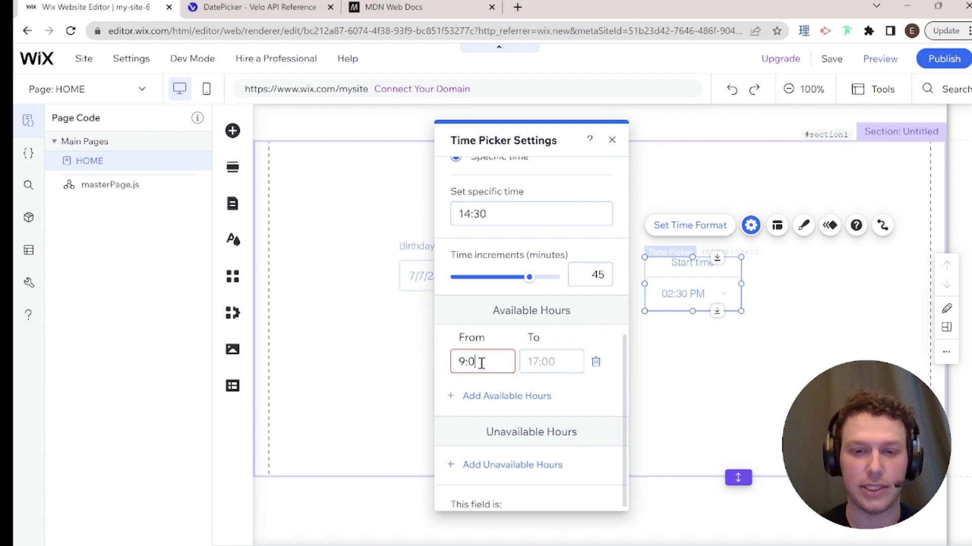
click(521, 385)
mouse_move(510, 364)
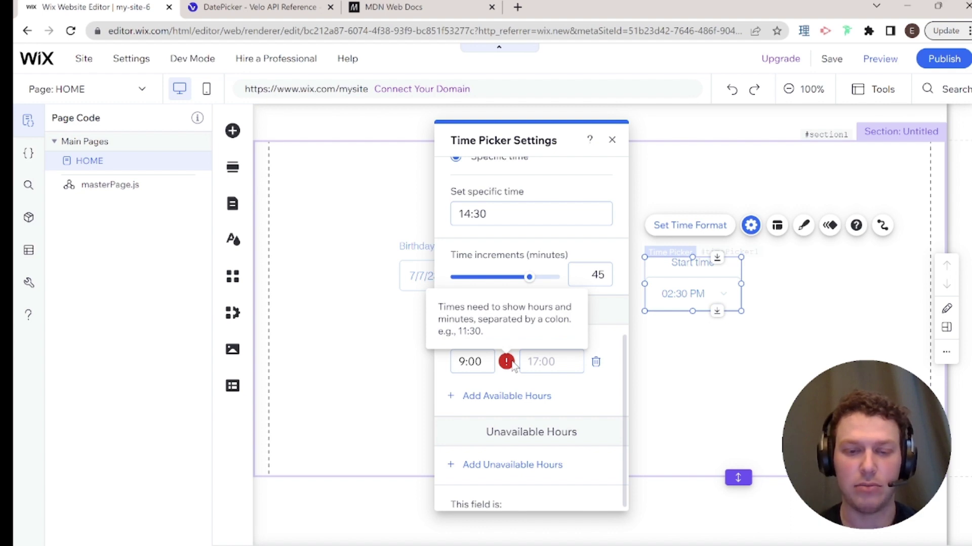
Step: Set the end of the available hours to 17:00 and correct the start to 09:00
click(542, 368)
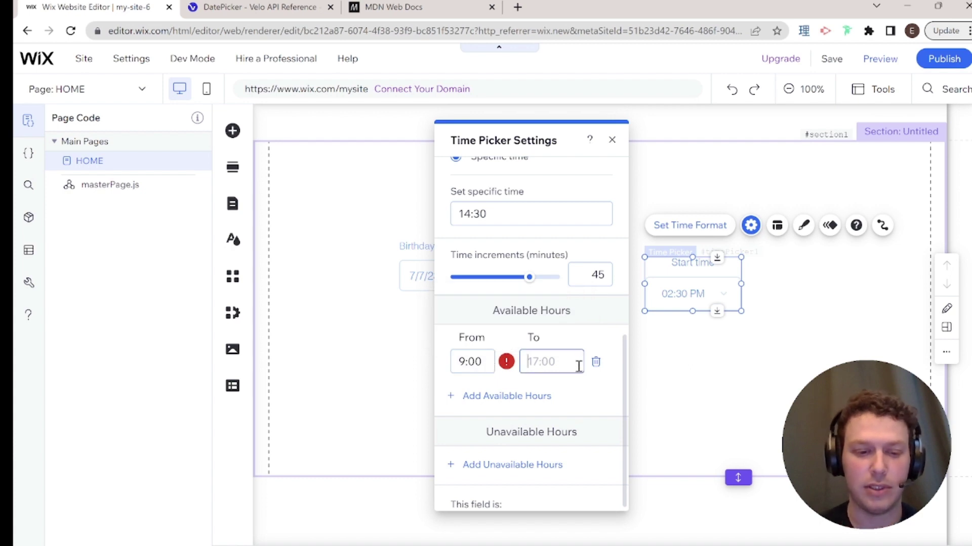
text(17:00)
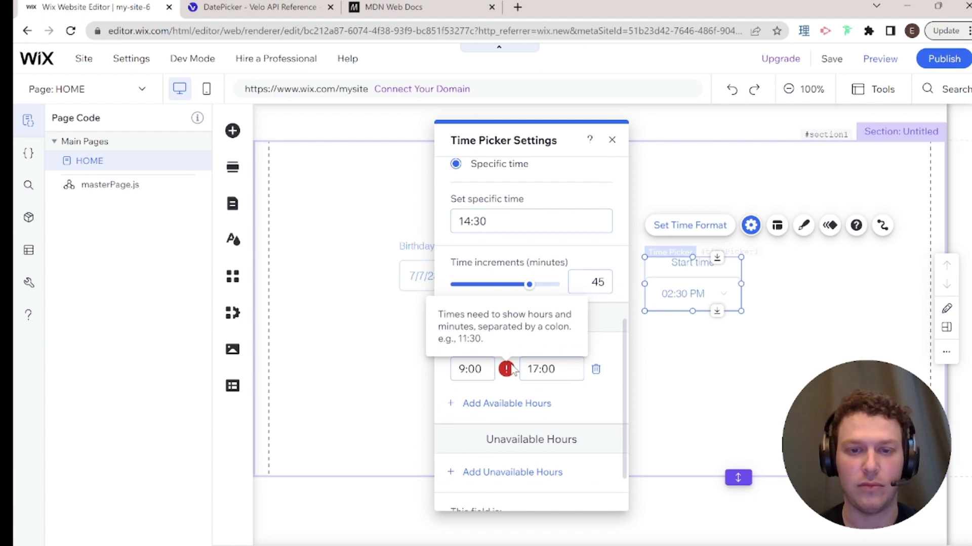
click(461, 370)
click(464, 371)
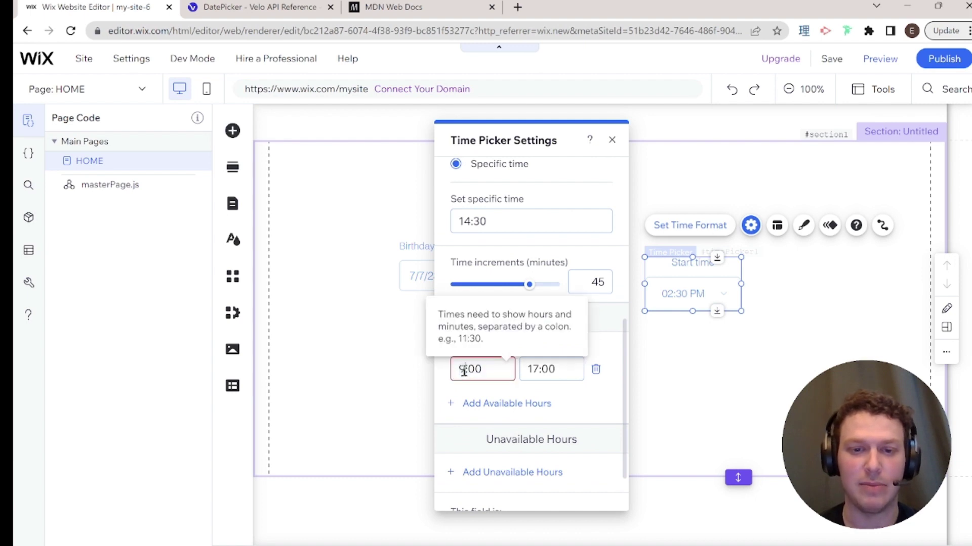
text(0)
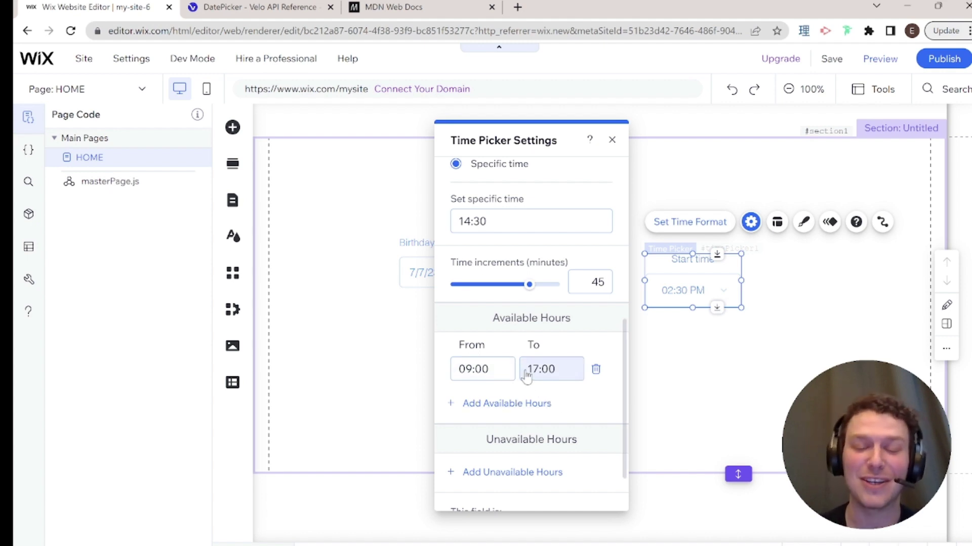
Step: Preview the site to check the date picker and the Start time dropdown, and return to the editor
scroll(467, 346, down, 1)
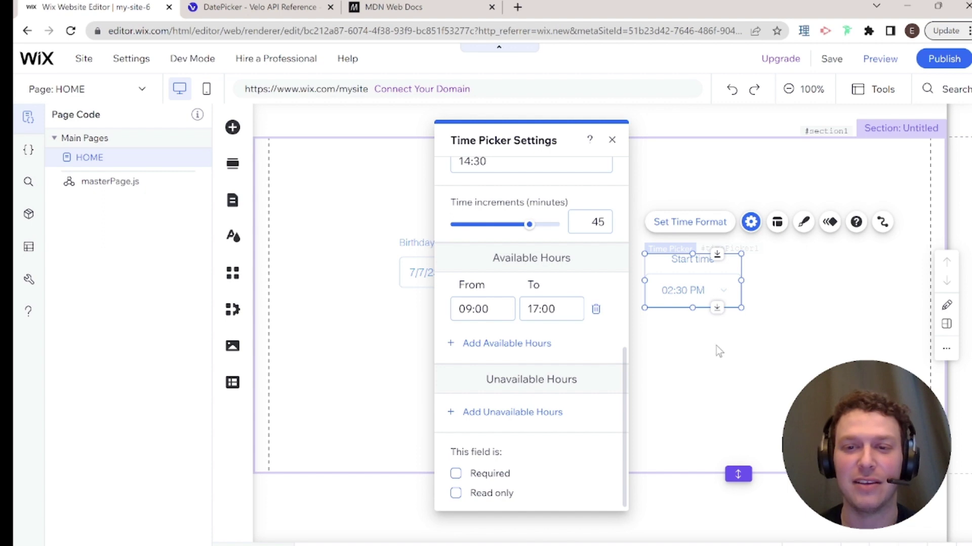
click(889, 61)
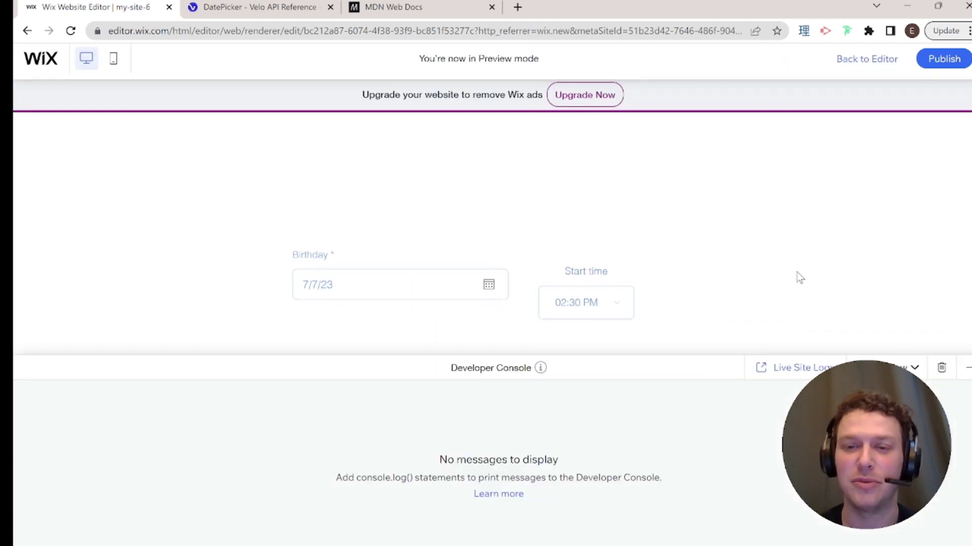
scroll(718, 240, down, 3)
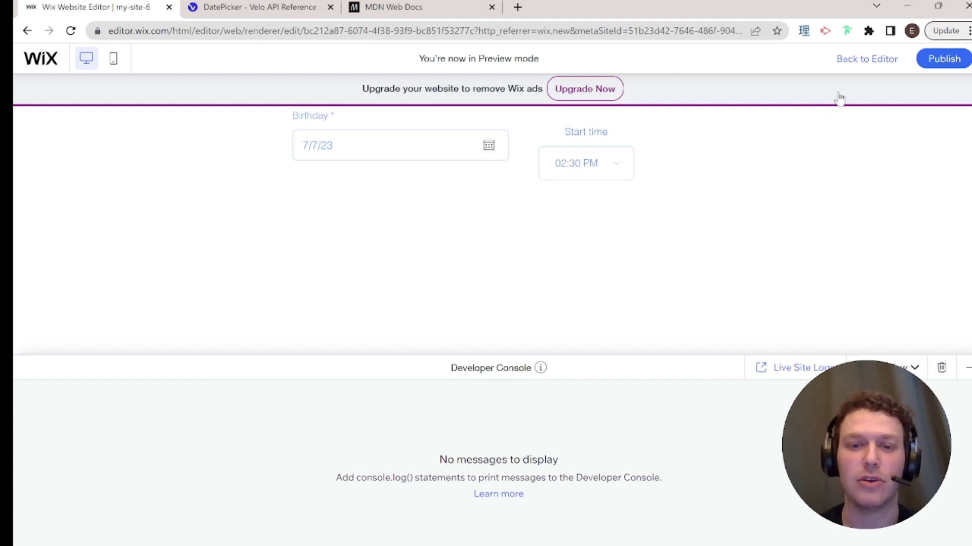
click(867, 59)
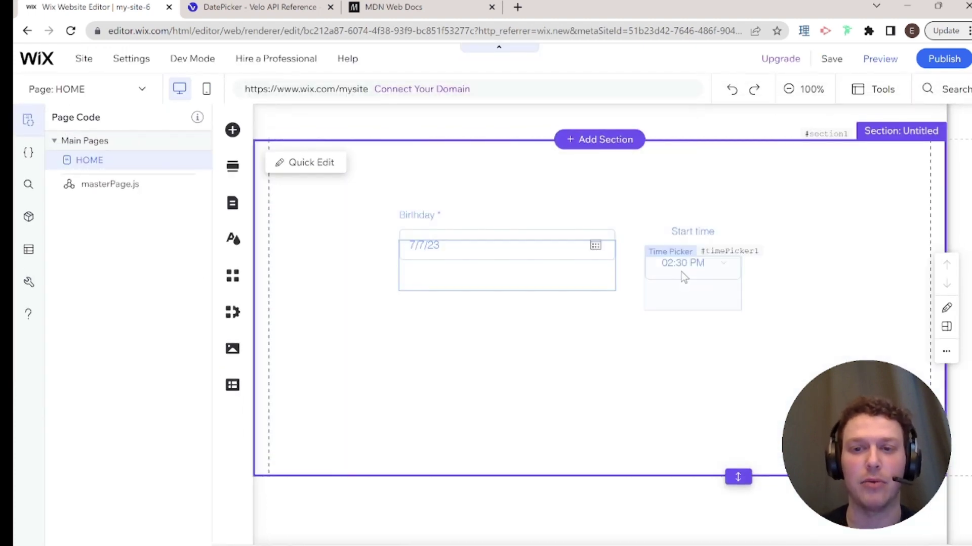
Step: Move the Start time picker slightly up and to the left within the section, and deselect it
click(681, 272)
drag(681, 272, 692, 215)
click(783, 278)
click(687, 208)
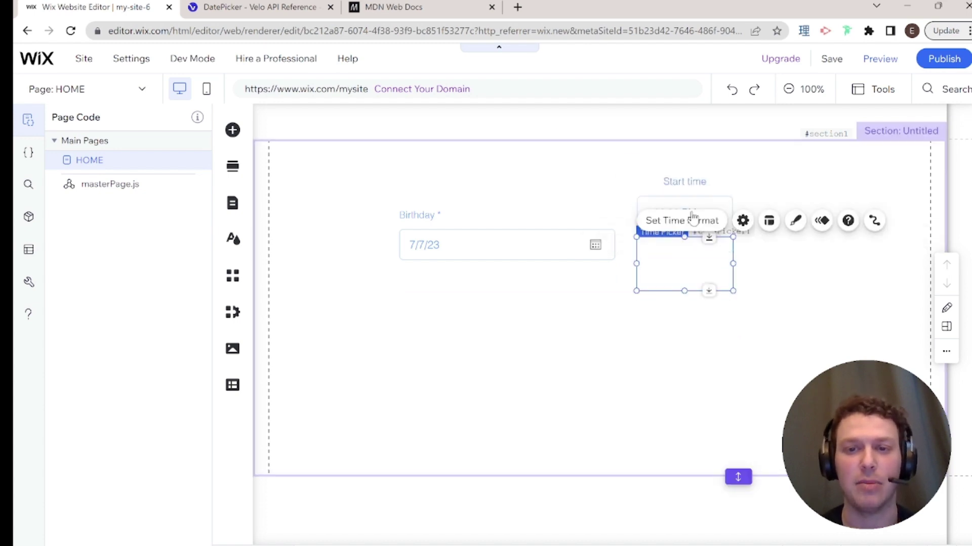
click(545, 296)
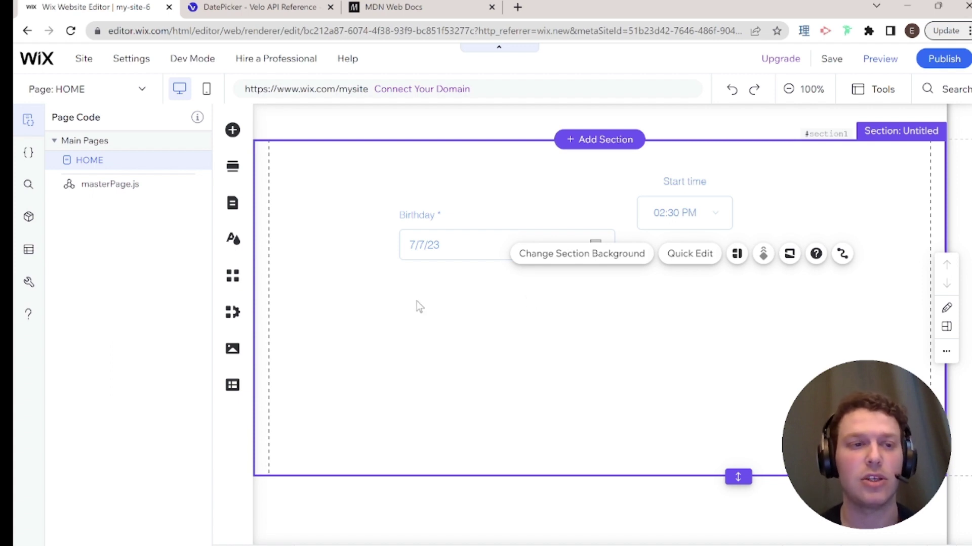
Step: Create a database collection named Birthdays with the ID Birthdays, keeping the default multiple items option
click(28, 249)
click(103, 223)
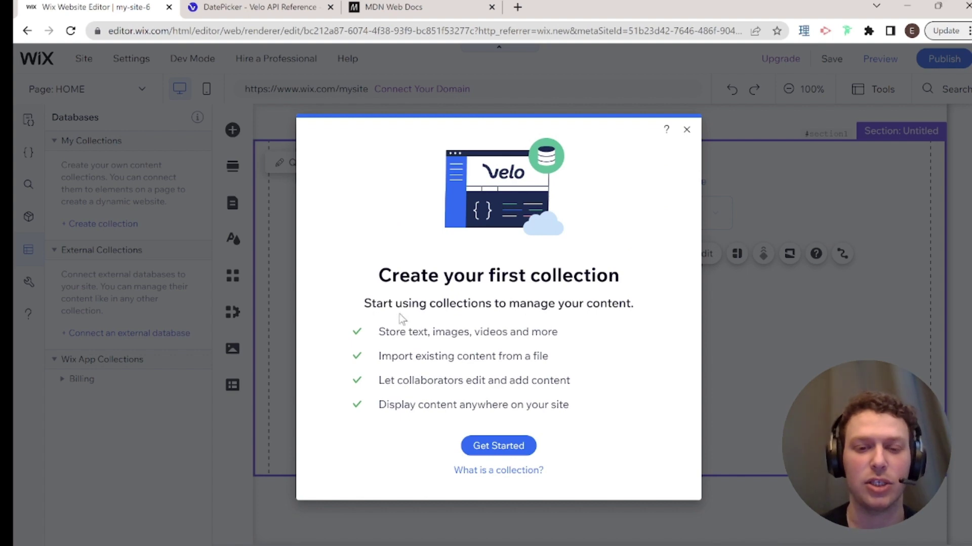
click(511, 444)
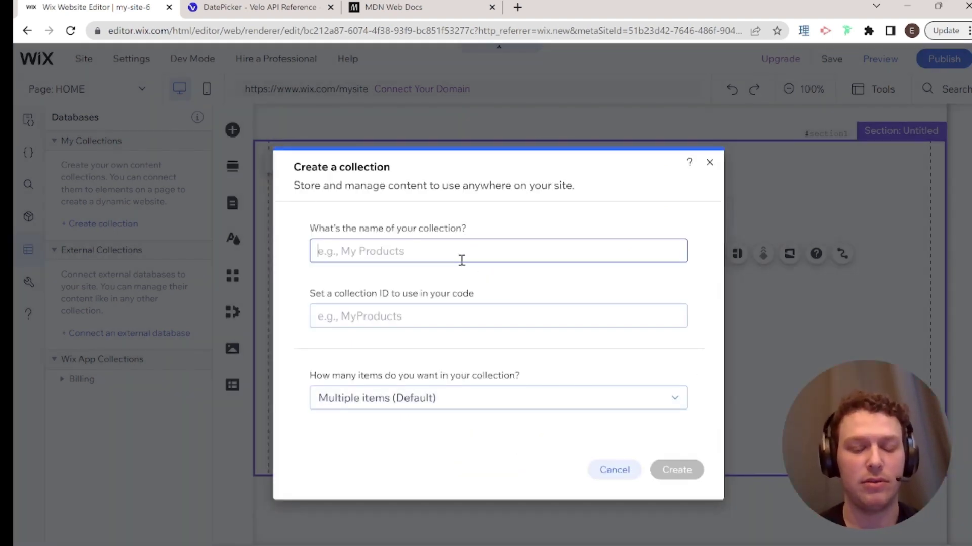
text(Birt)
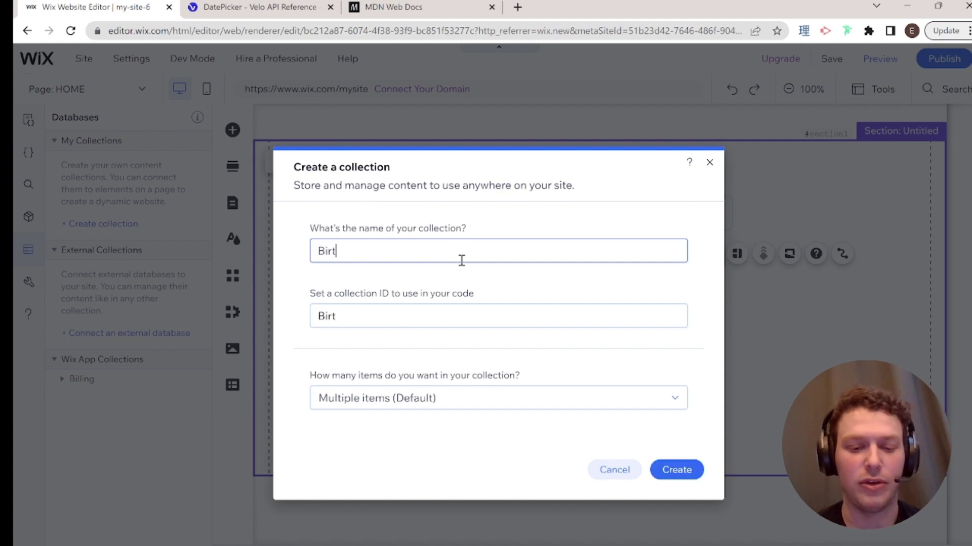
text(hdays)
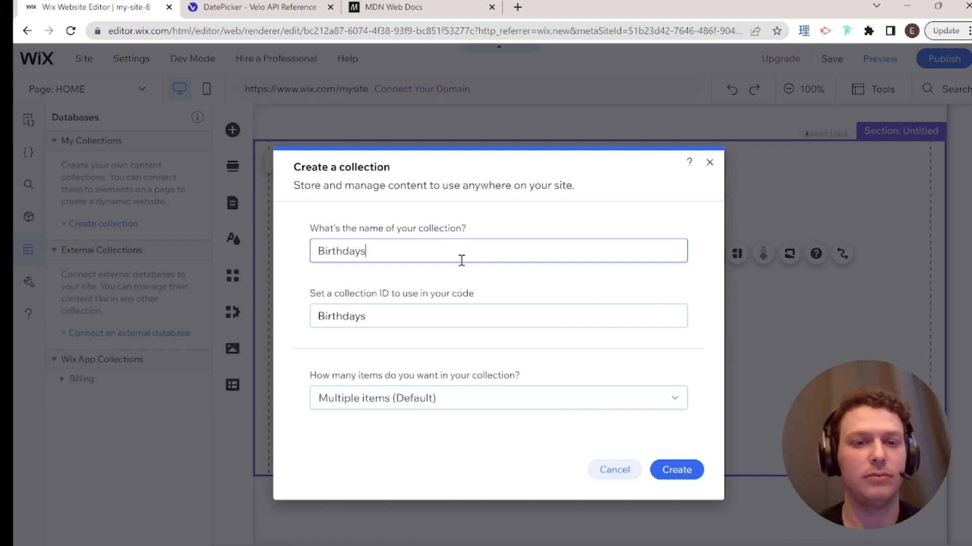
click(690, 469)
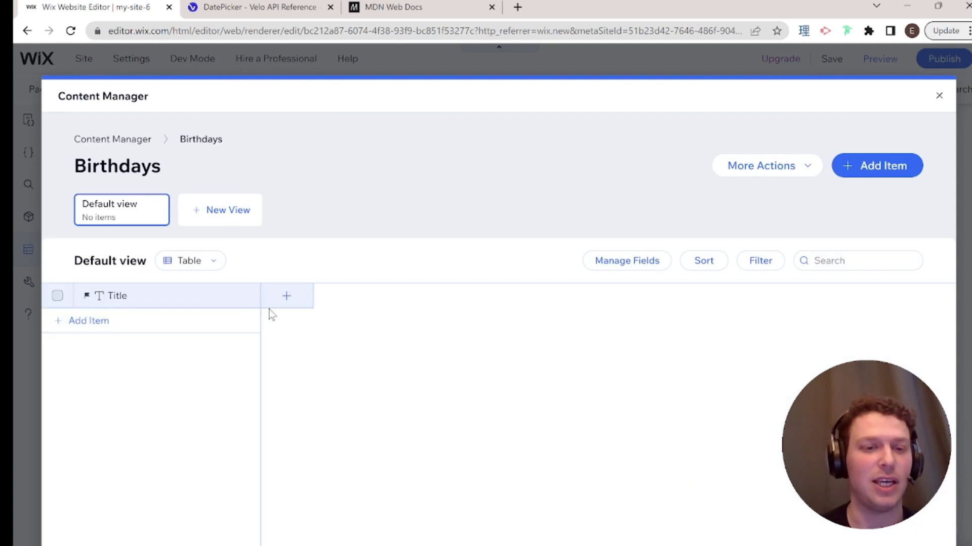
Step: Add a Date field named Date to the Birthdays collection, with the time field included
click(285, 299)
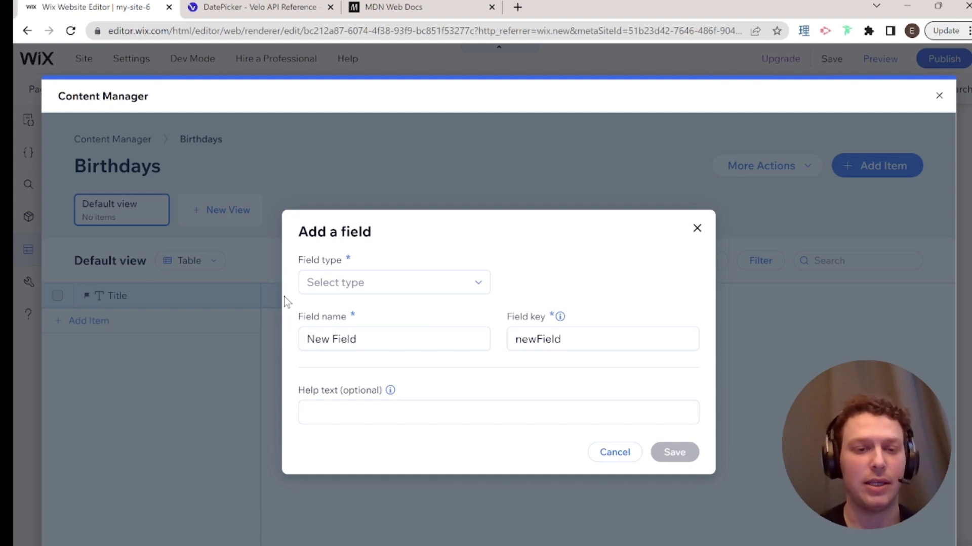
click(405, 277)
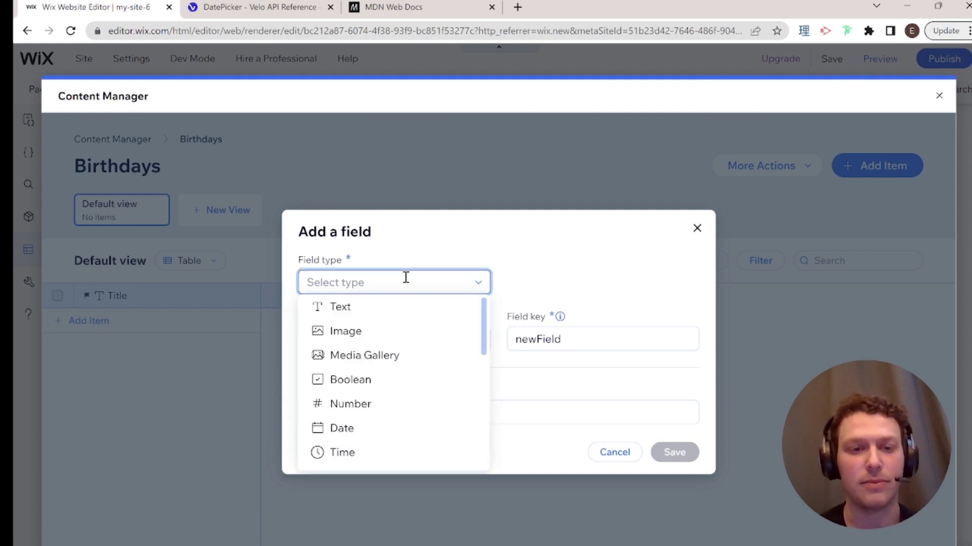
scroll(402, 325, down, 3)
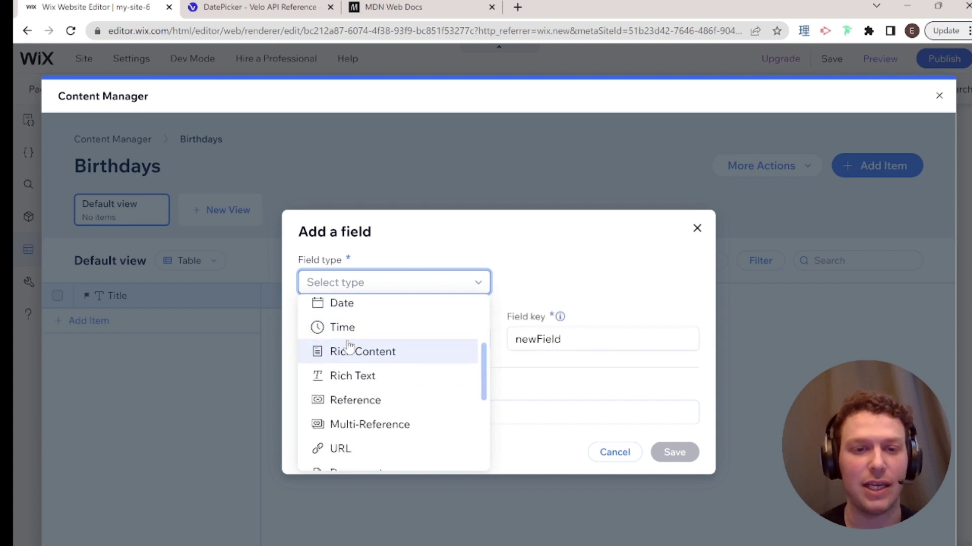
scroll(369, 347, up, 1)
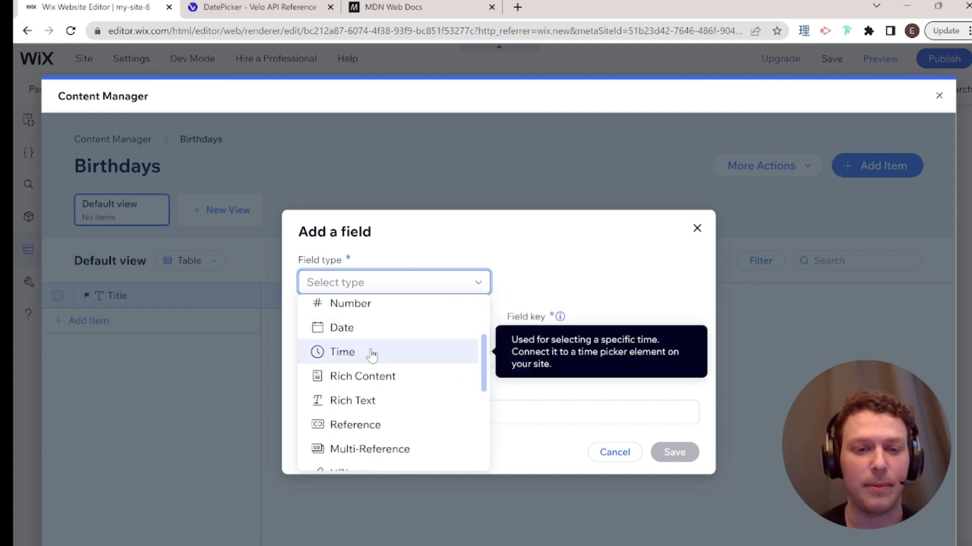
click(369, 351)
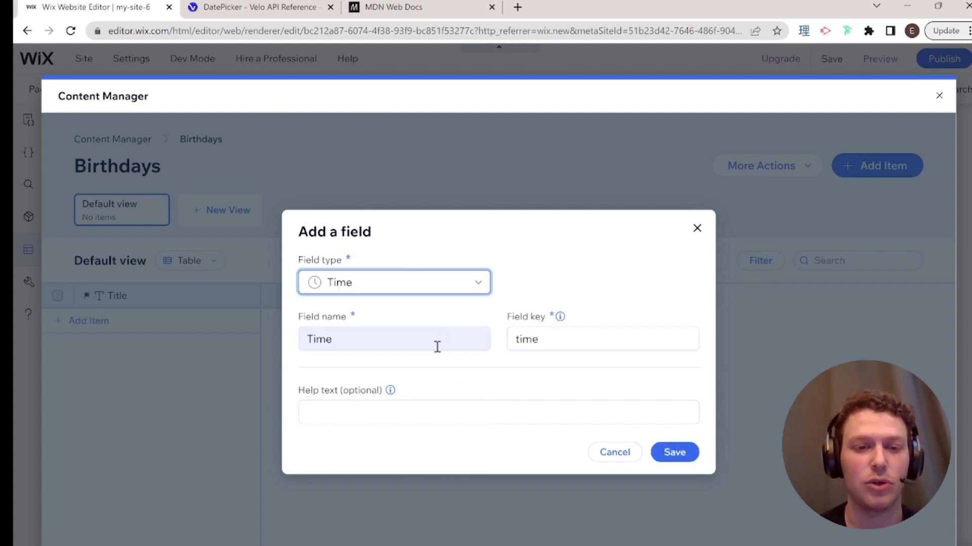
click(475, 282)
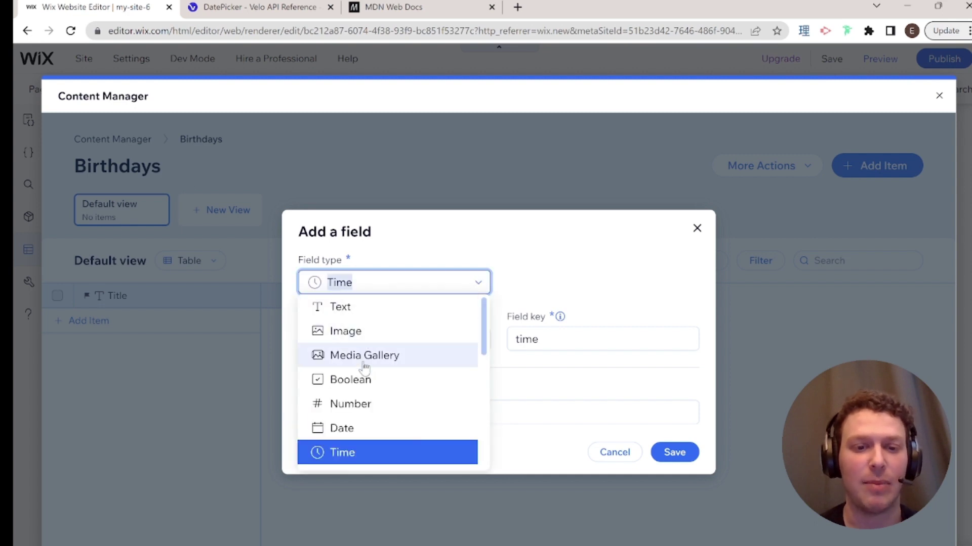
click(359, 430)
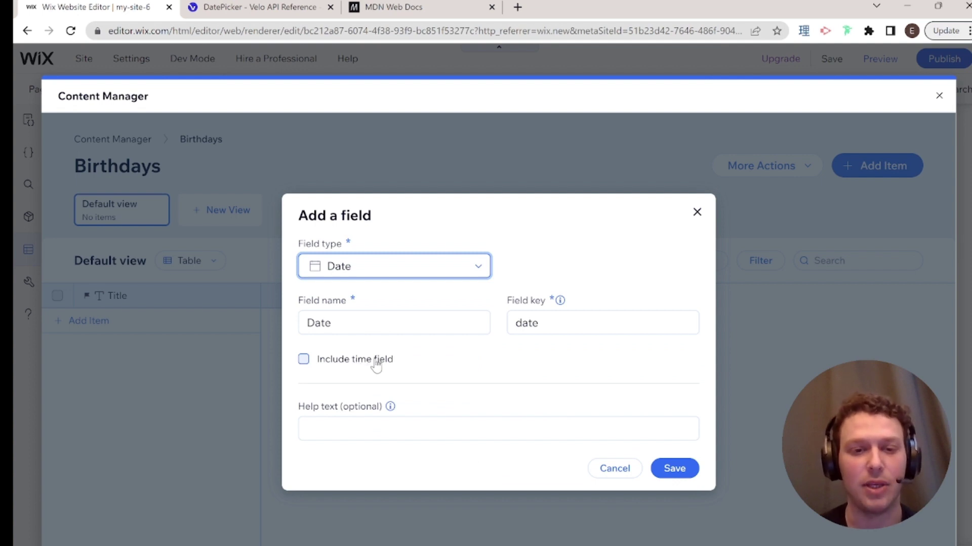
click(314, 366)
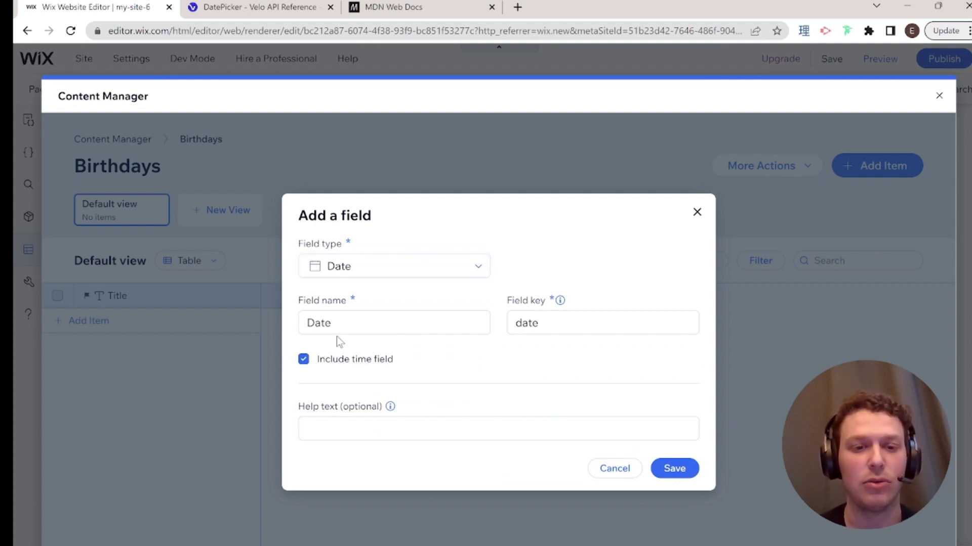
click(683, 474)
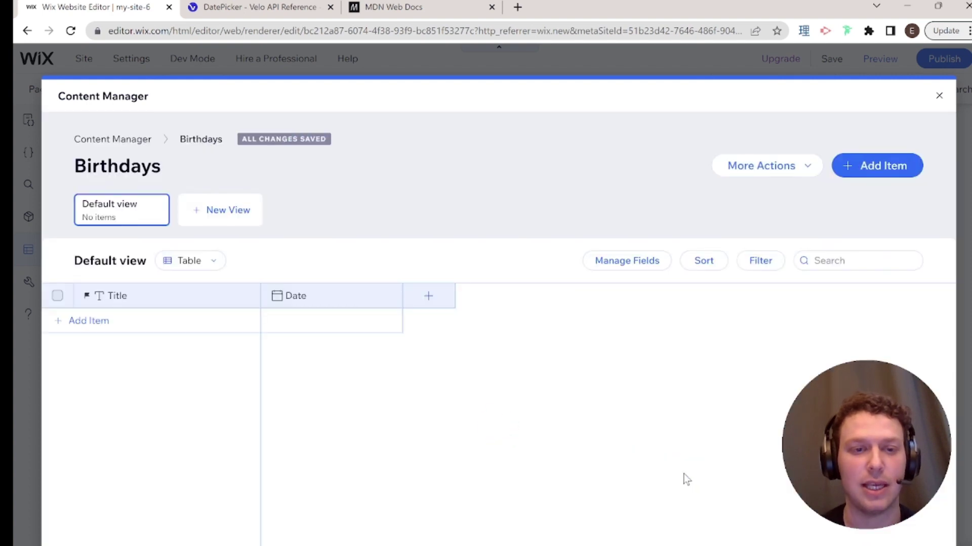
Step: Add a Time field named Time to the Birthdays collection
click(316, 296)
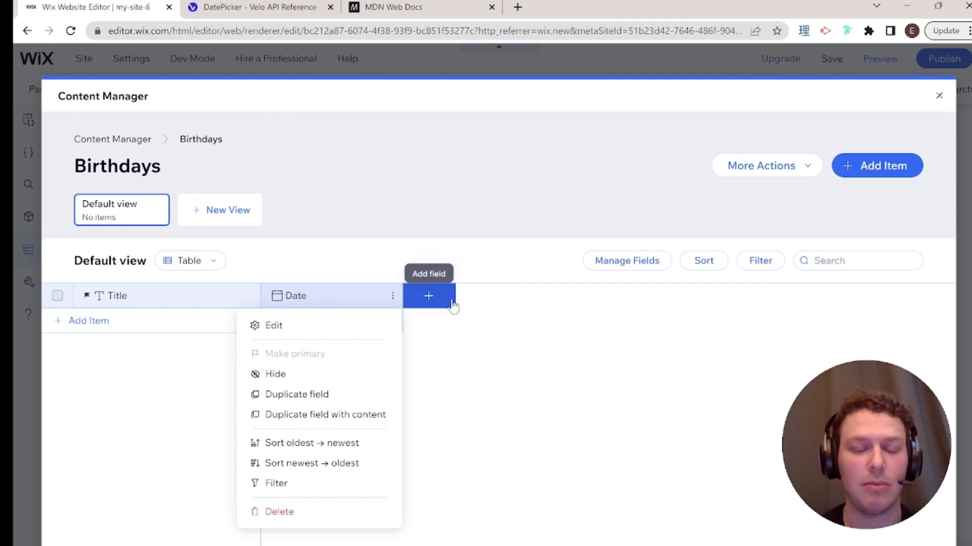
click(429, 296)
click(451, 281)
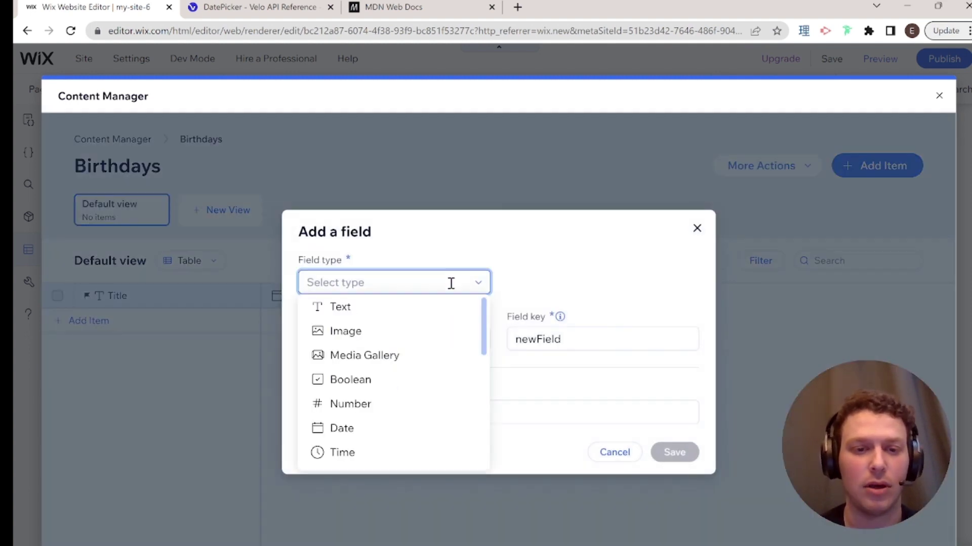
scroll(372, 425, down, 3)
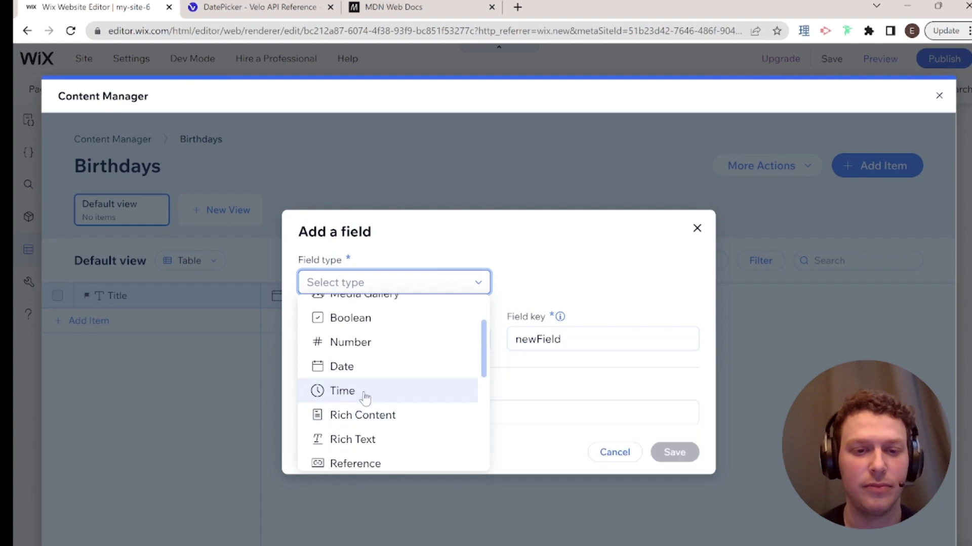
click(364, 393)
click(658, 446)
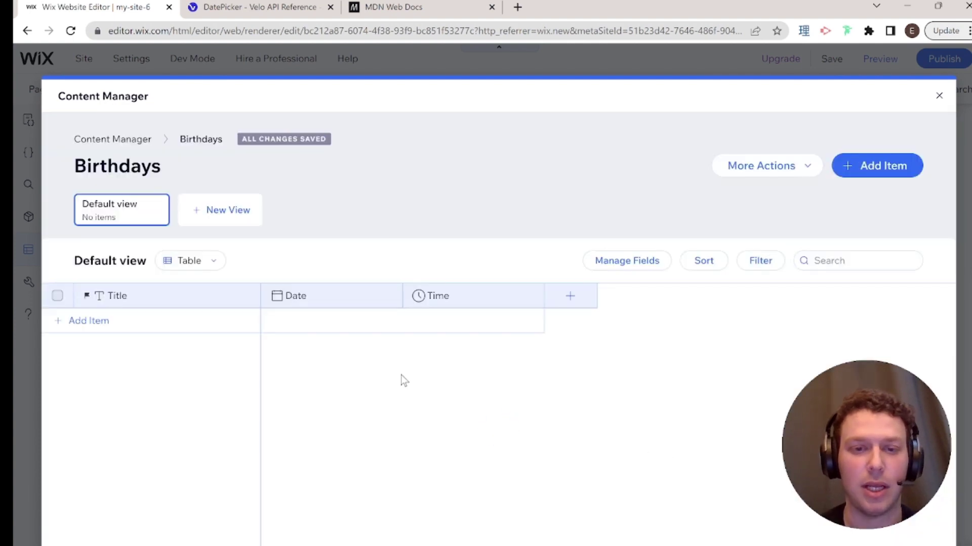
Step: Add a second Date field named Date with the key date1 to the Birthdays collection, without the time field
click(581, 295)
click(442, 282)
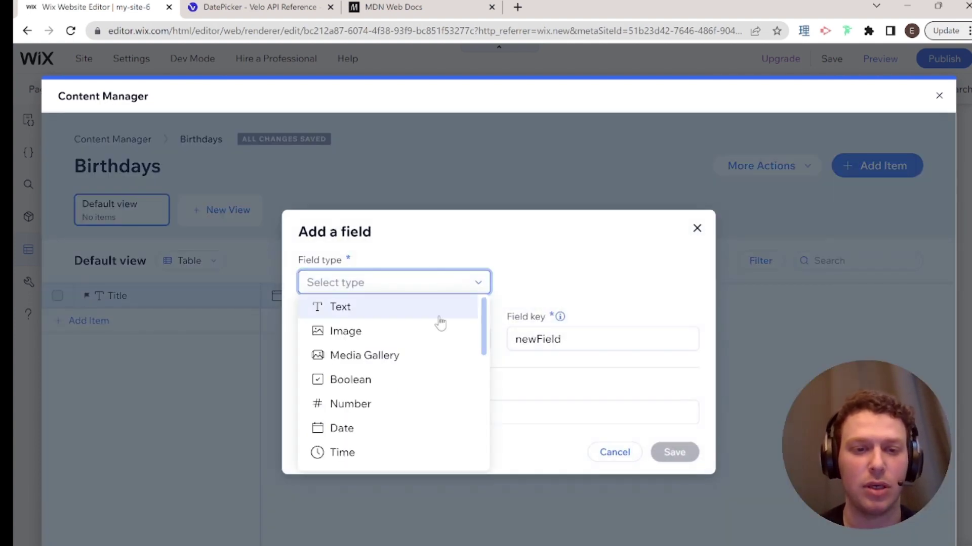
scroll(391, 406, down, 1)
click(390, 407)
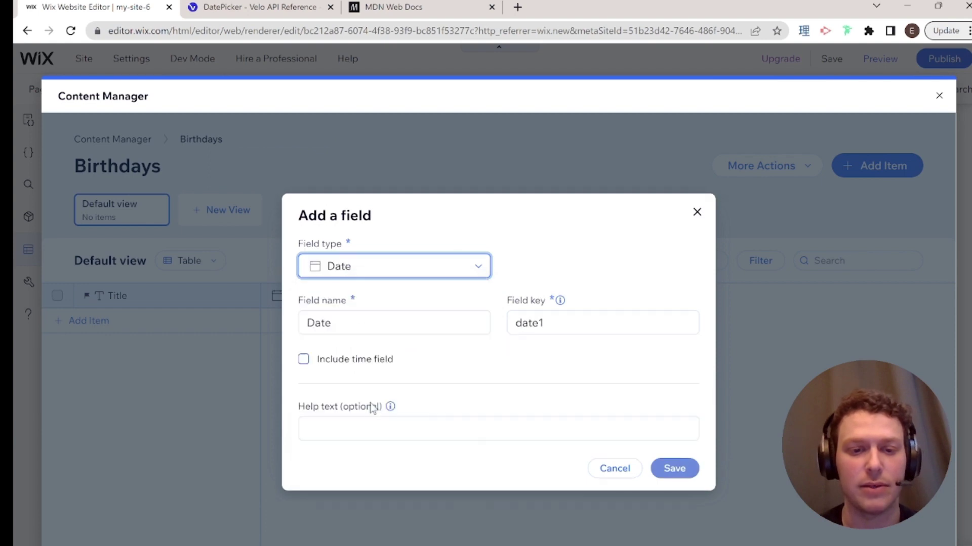
click(675, 468)
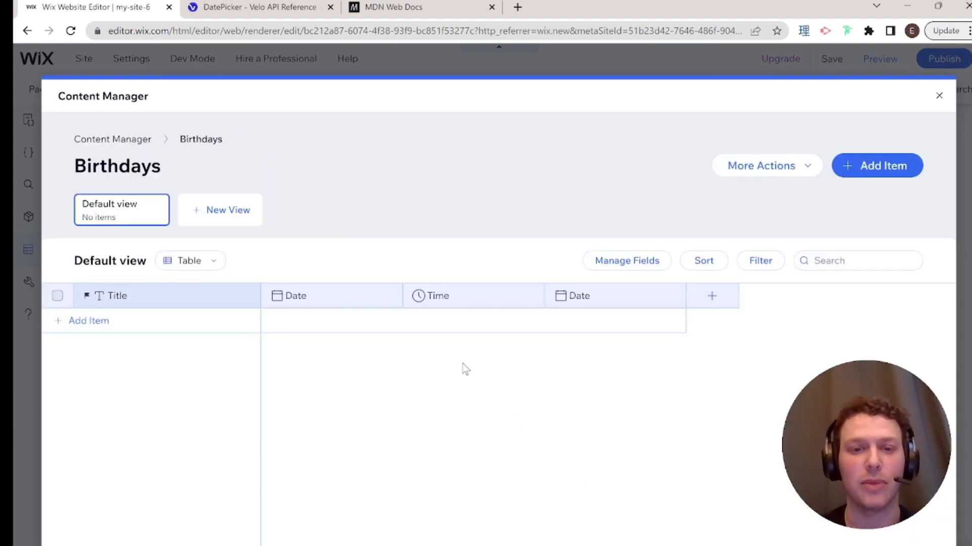
Step: Review the settings of the first Date field in the Birthdays collection, and close them without changes
click(295, 298)
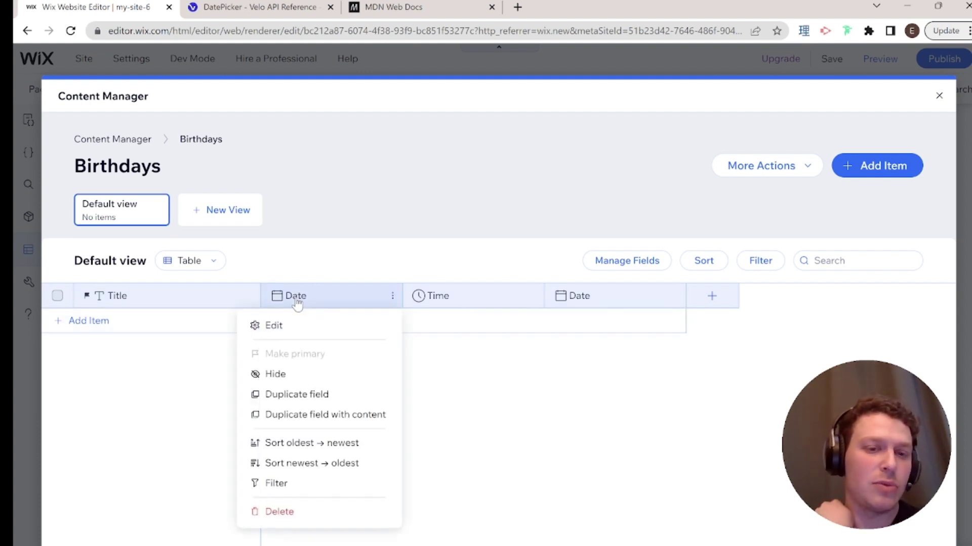
click(286, 334)
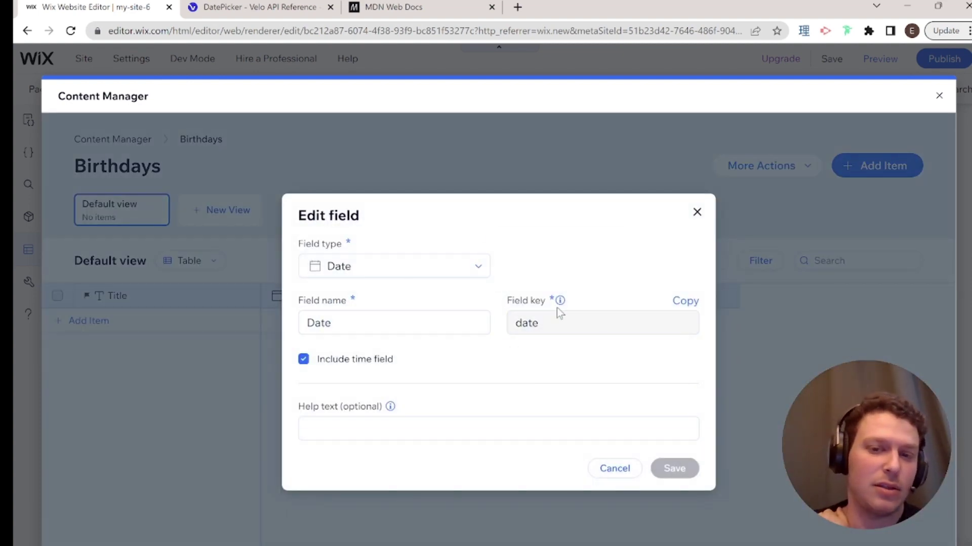
click(697, 212)
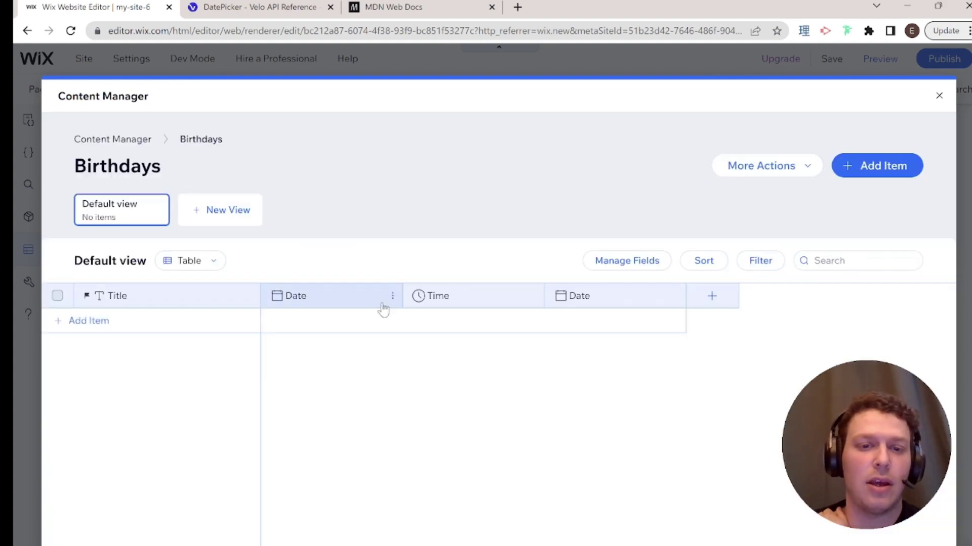
Step: Delete the first Date field, the one that includes time, from the Birthdays collection
click(393, 296)
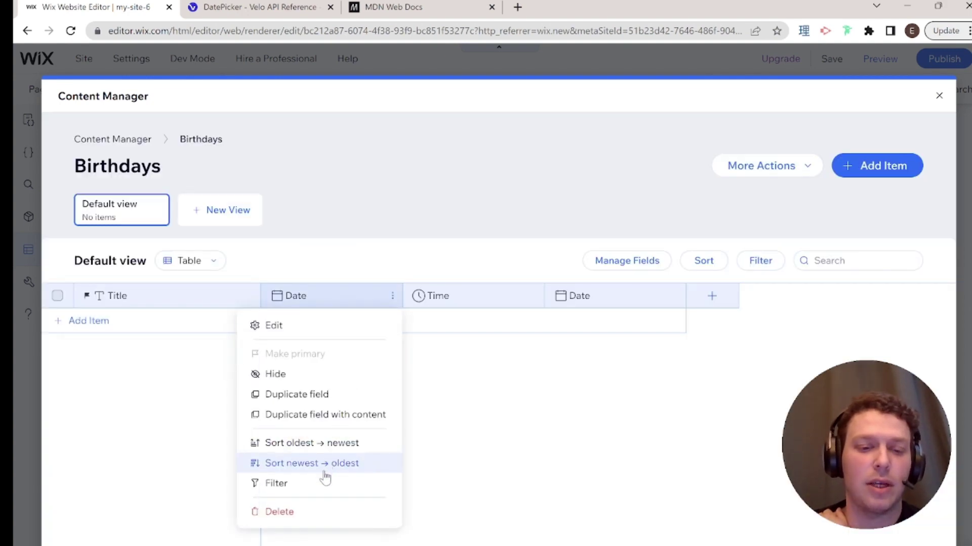
click(303, 514)
click(354, 324)
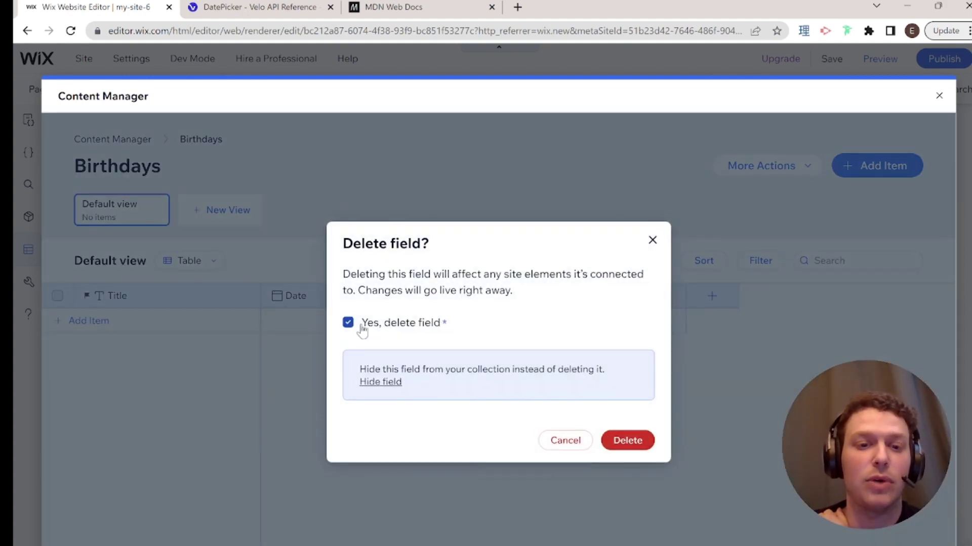
click(627, 440)
Step: Delete the Time field and the remaining Date field from the Birthdays collection
click(392, 296)
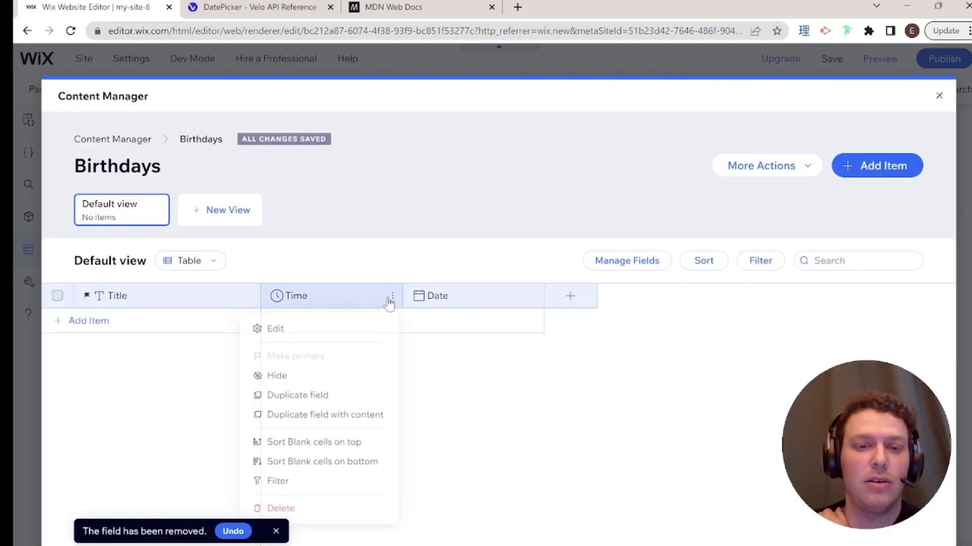
click(293, 512)
click(623, 440)
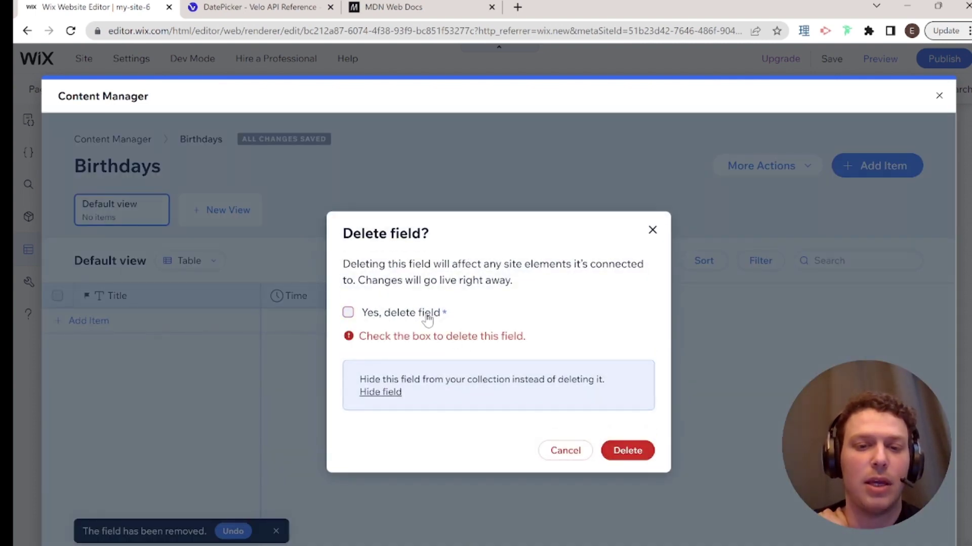
click(425, 316)
click(624, 439)
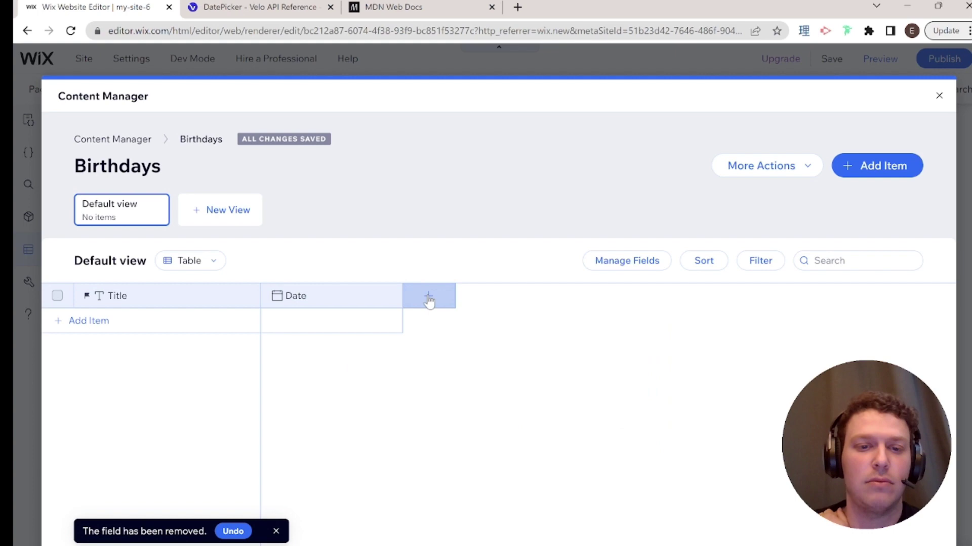
click(392, 296)
click(293, 512)
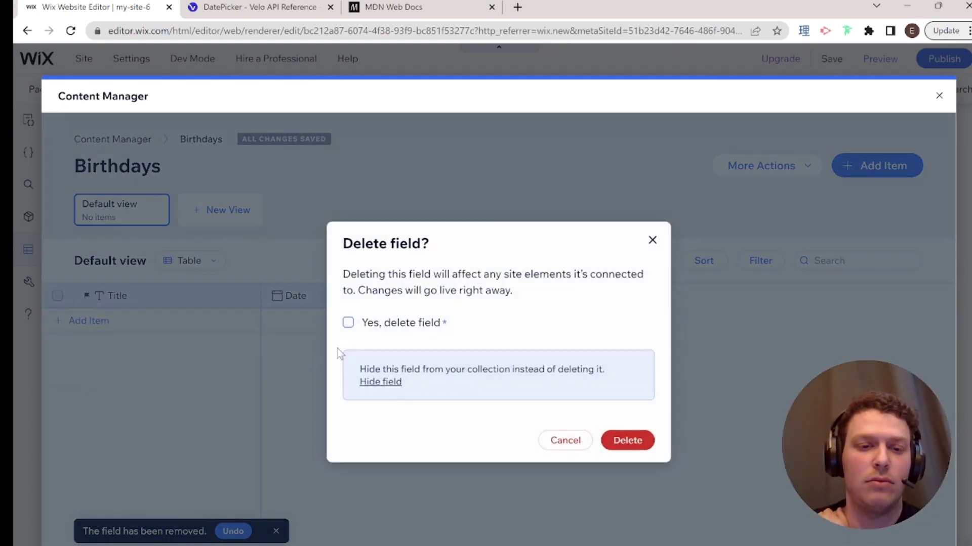
click(348, 322)
click(624, 440)
Step: Add a Date field named Birthdate to the Birthdays collection, leaving the time field excluded
click(298, 303)
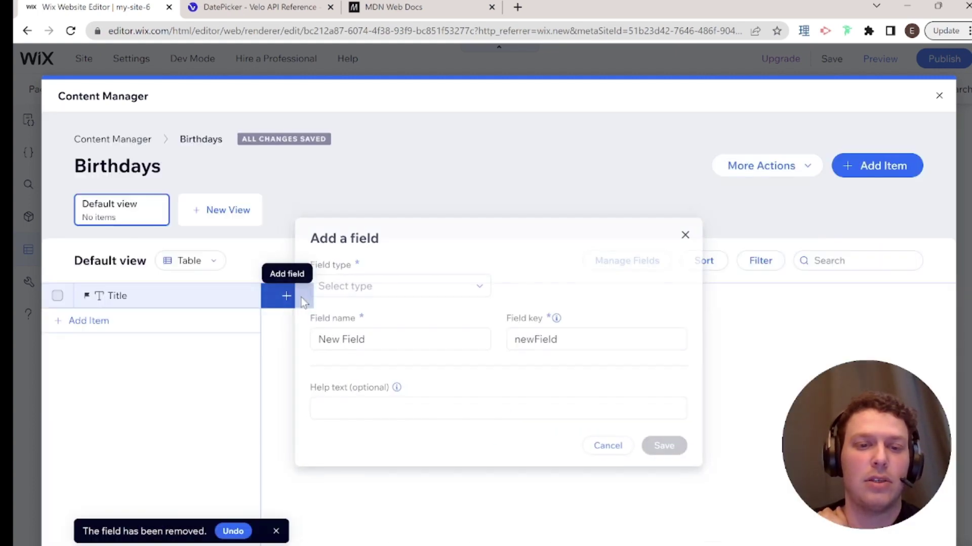
click(360, 283)
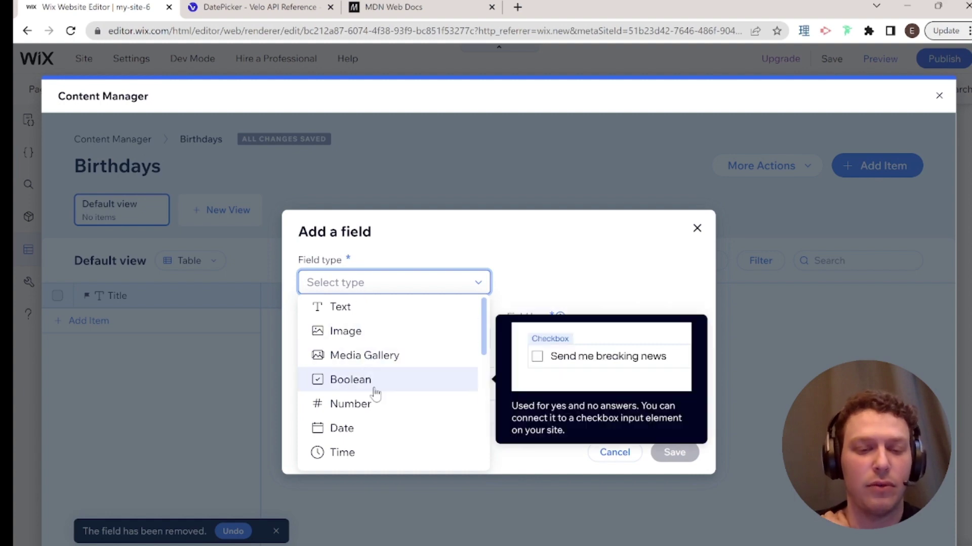
click(373, 428)
double_click(365, 317)
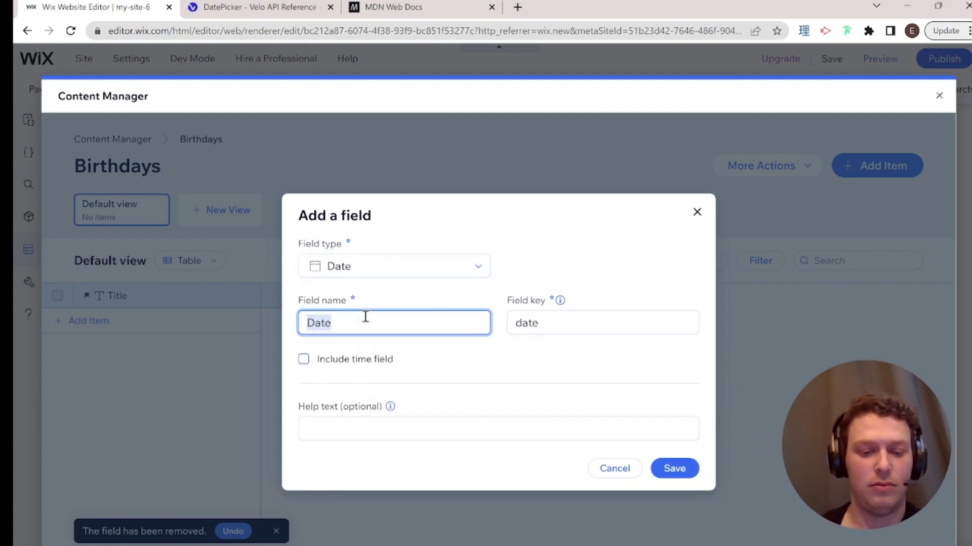
text(Birthd)
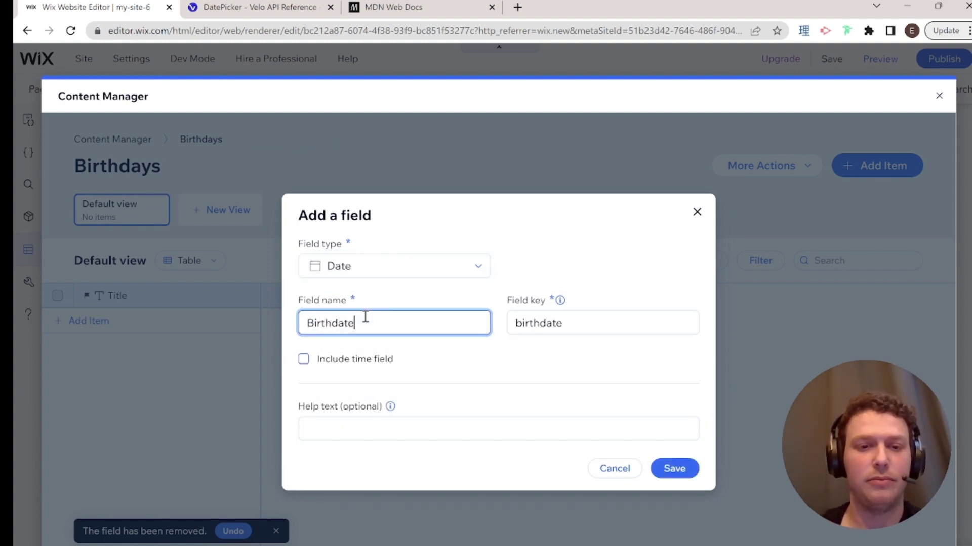
click(486, 364)
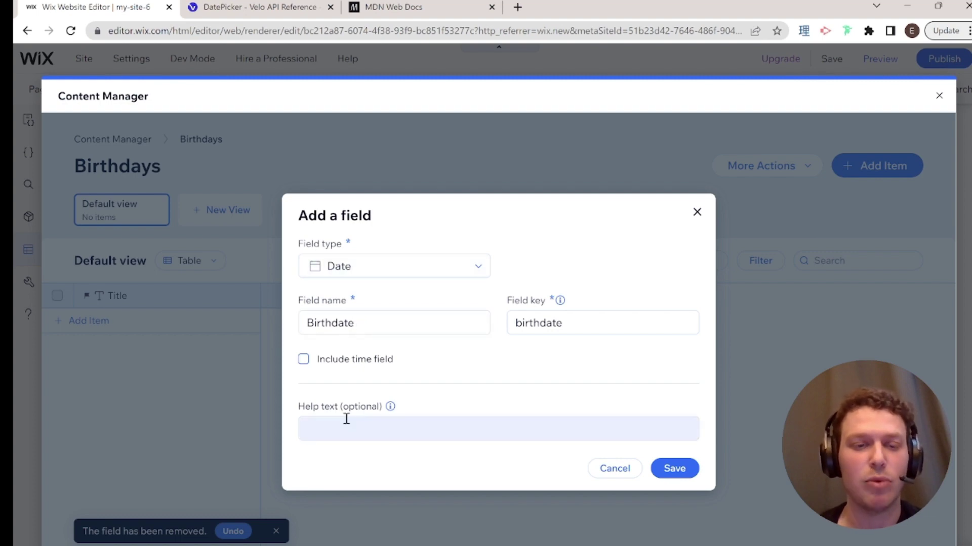
click(673, 470)
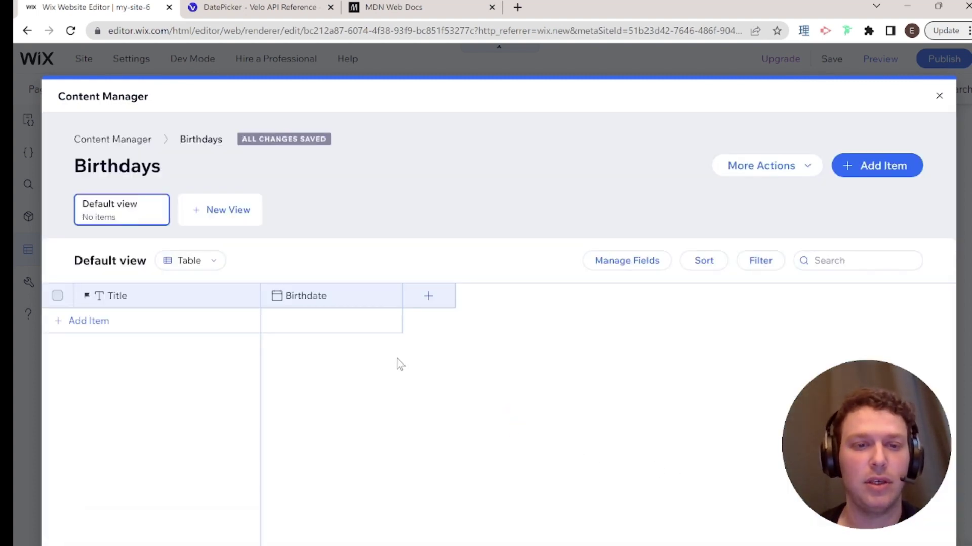
Step: Add a Time field named Birth Time to the Birthdays collection
click(431, 288)
click(434, 282)
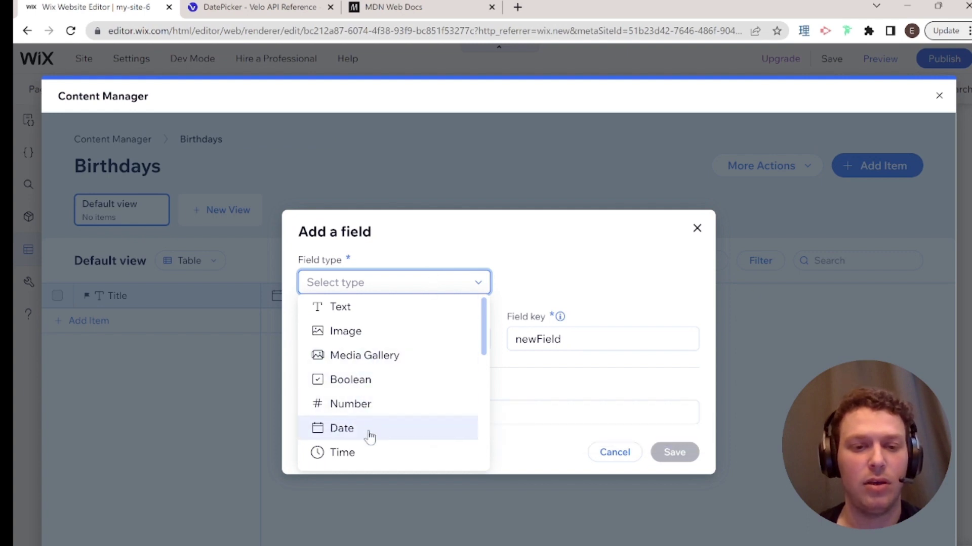
click(362, 452)
double_click(362, 349)
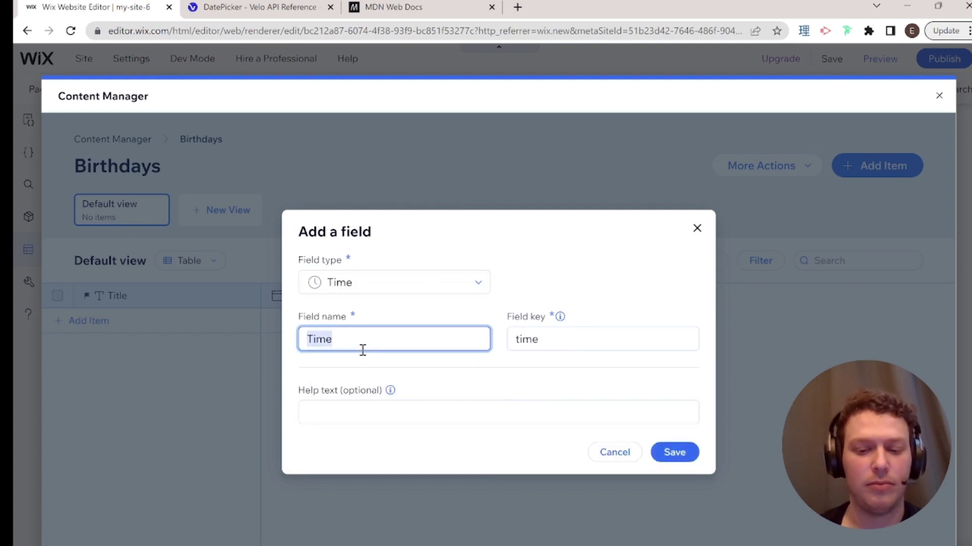
text(Birth)
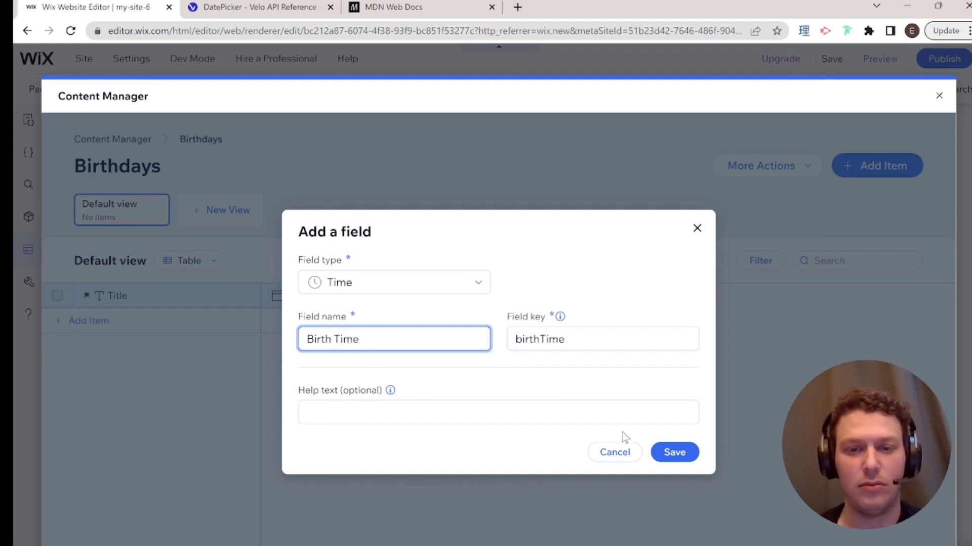
click(675, 453)
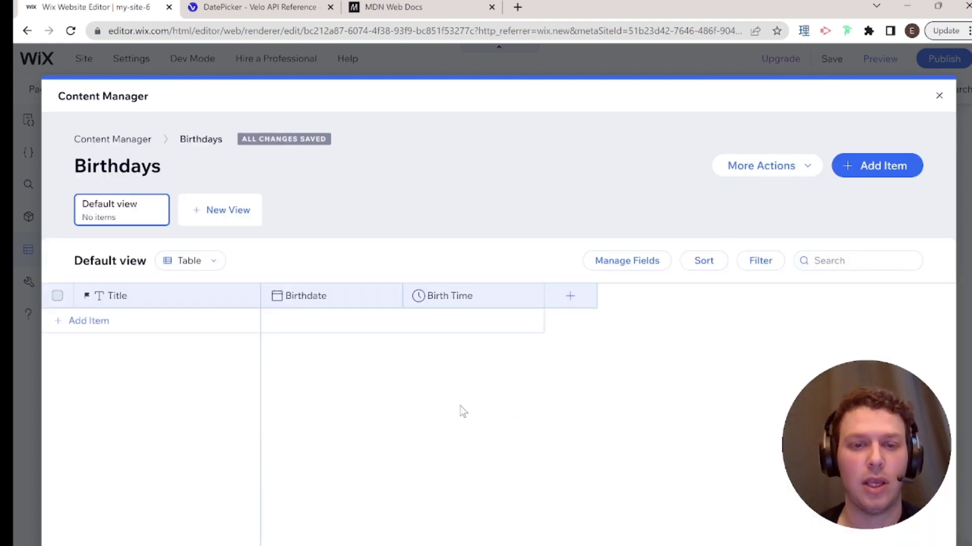
Step: Add a Date field named Party Time to the Birthdays collection, with the time field included
click(570, 297)
click(395, 283)
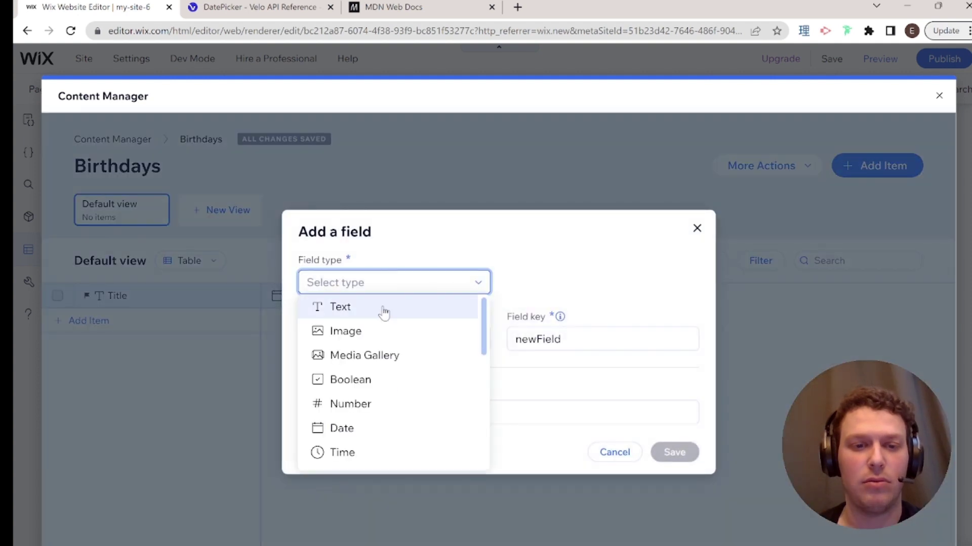
click(381, 309)
click(394, 326)
click(395, 265)
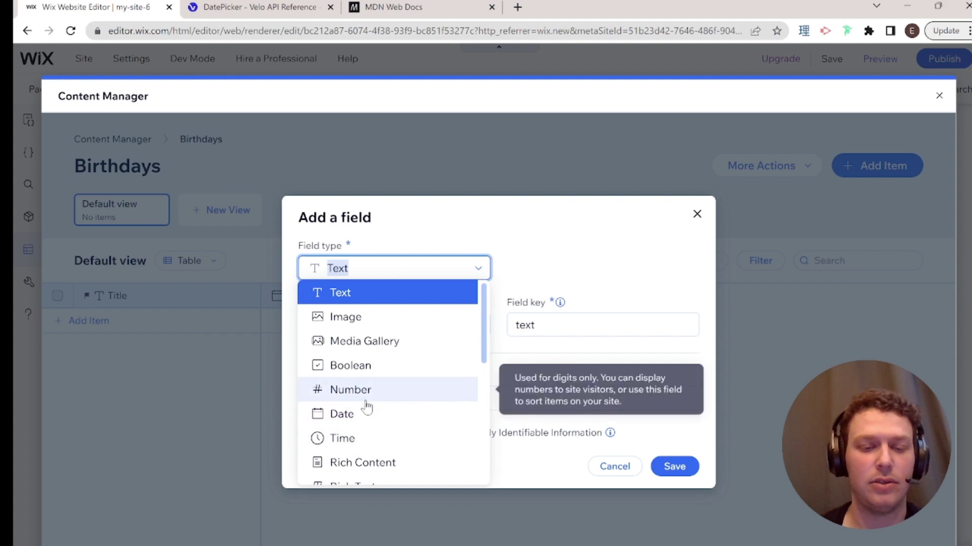
click(358, 419)
click(321, 362)
click(385, 319)
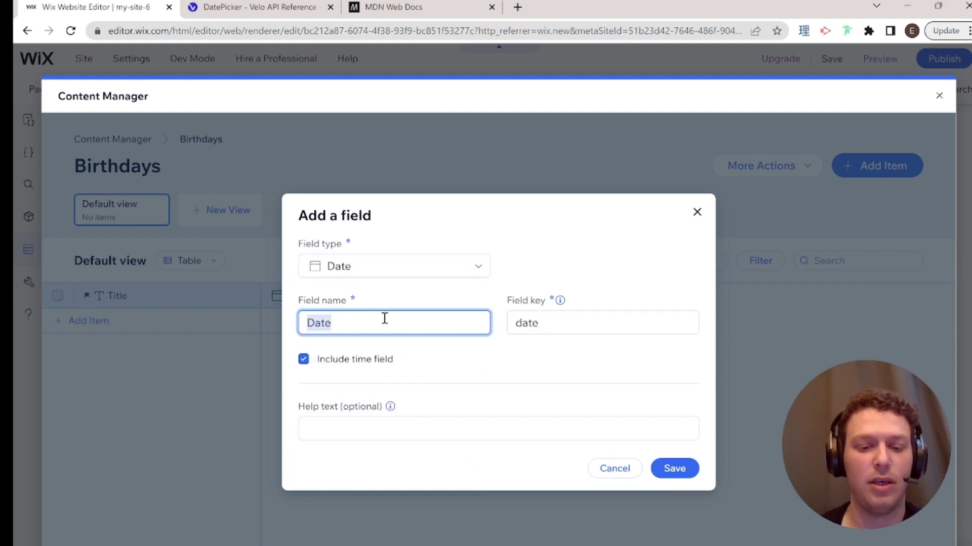
text(Party Tim)
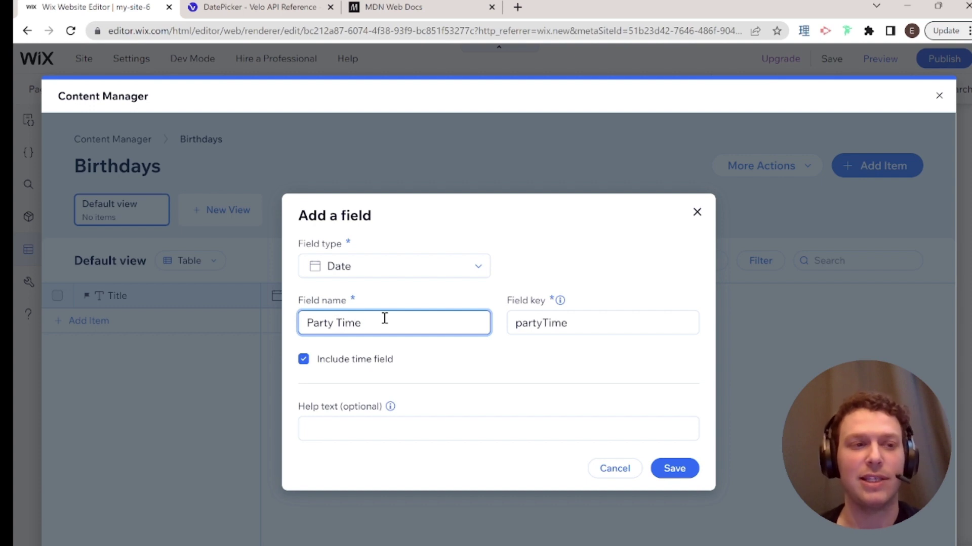
click(670, 467)
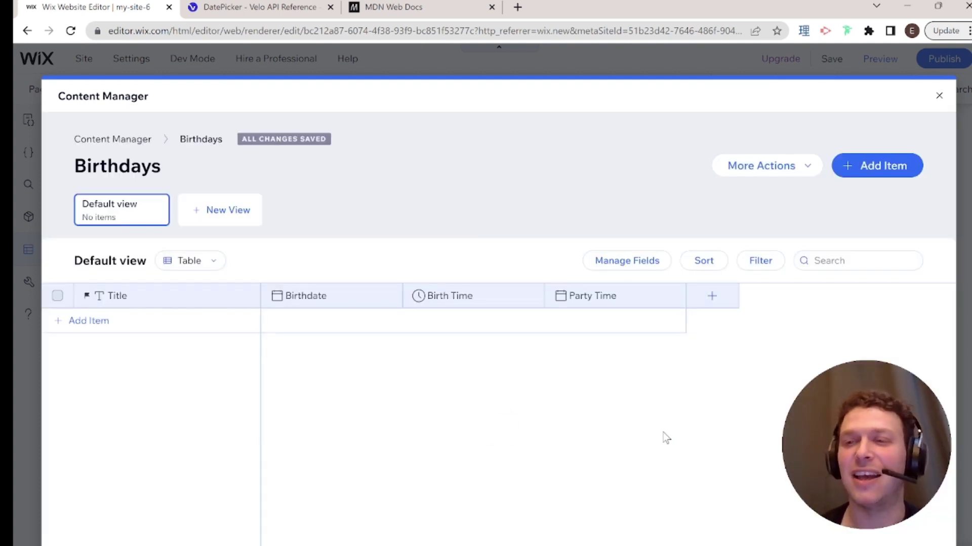
Step: Close the Birthdays collection and place a black themed button on the page just below the Birthday date picker
click(940, 96)
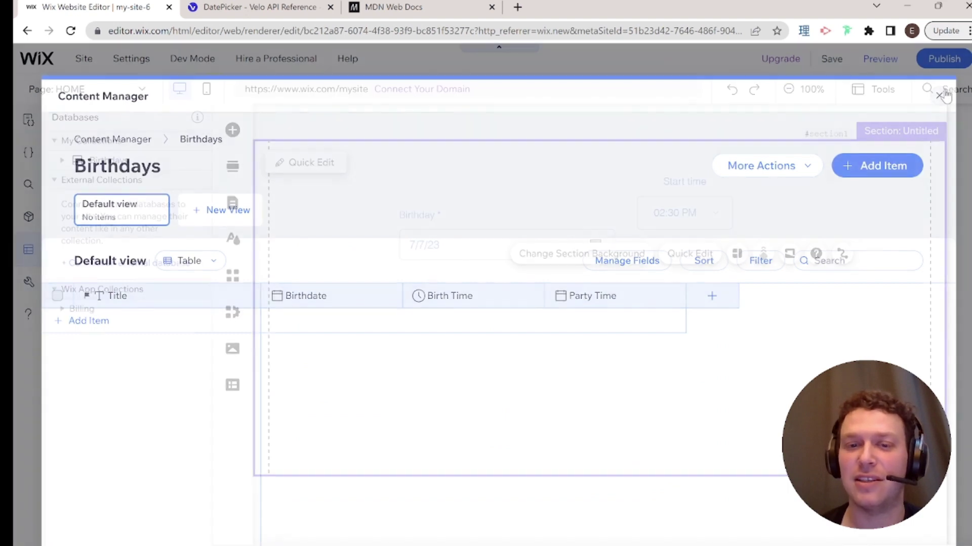
click(444, 235)
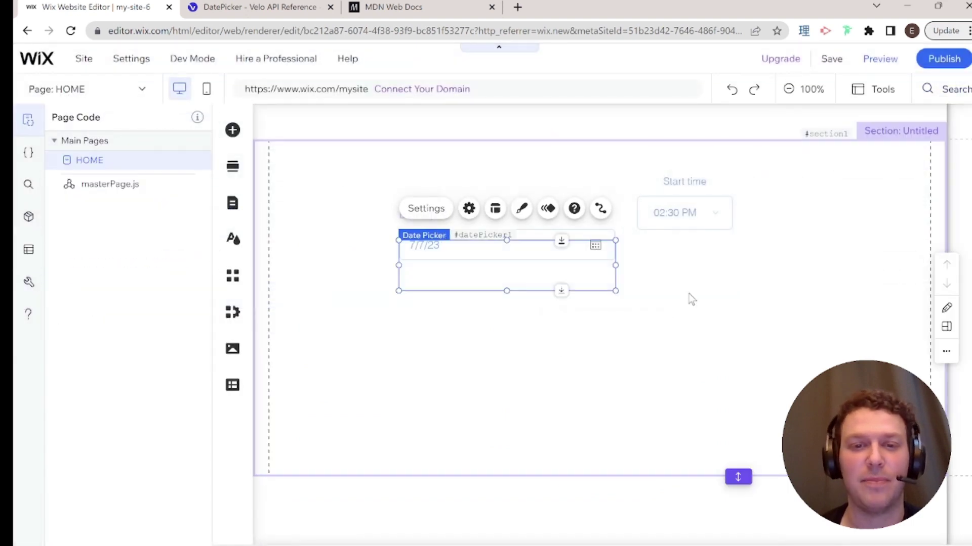
click(233, 130)
click(286, 207)
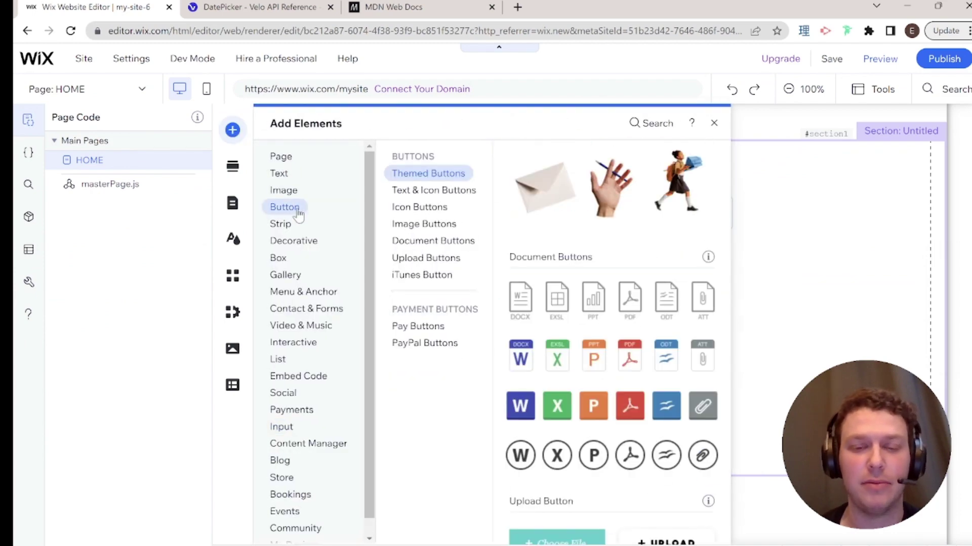
drag(536, 210, 579, 283)
click(683, 337)
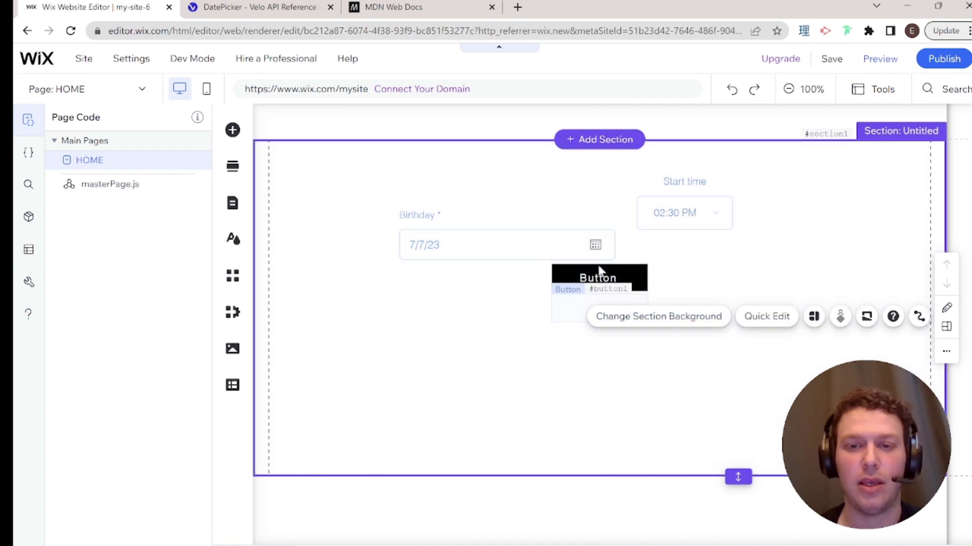
Step: Move the black button further down the page to leave free space beneath the Birthday date picker
click(599, 281)
drag(605, 288, 600, 339)
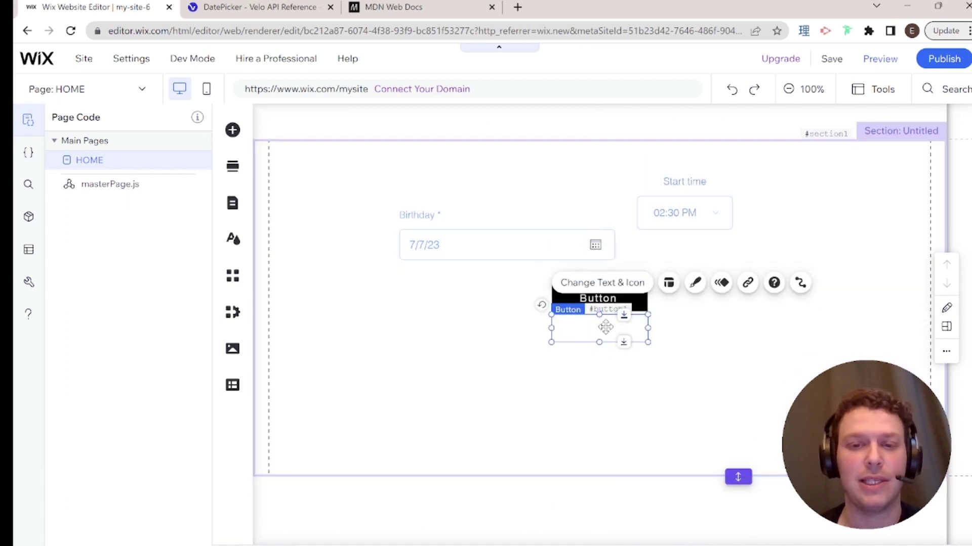
click(497, 248)
click(704, 212)
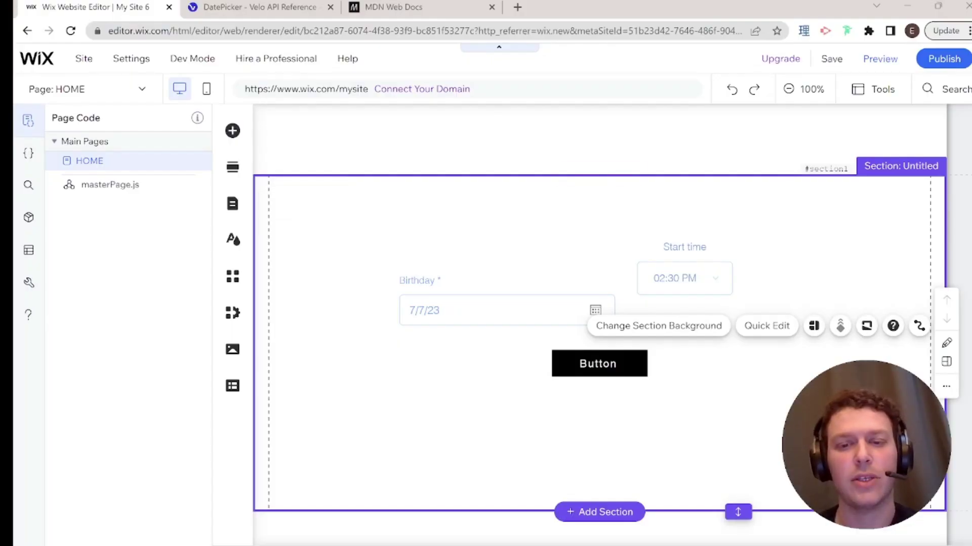
click(470, 308)
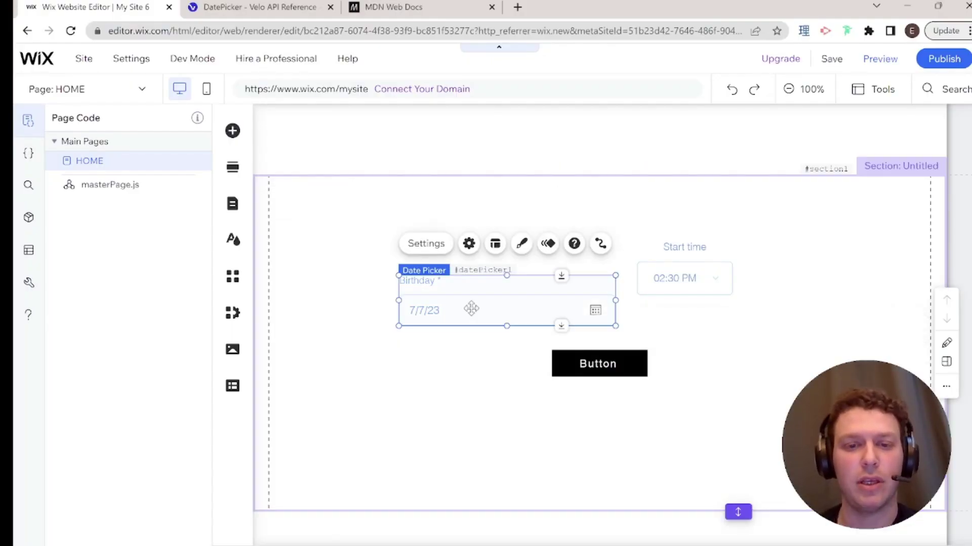
click(719, 273)
click(576, 363)
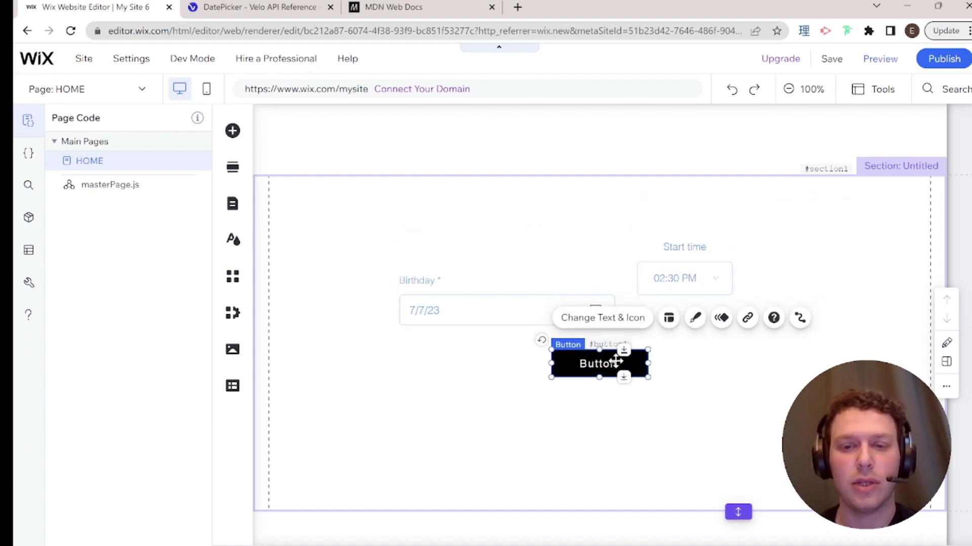
drag(600, 362, 602, 387)
click(464, 402)
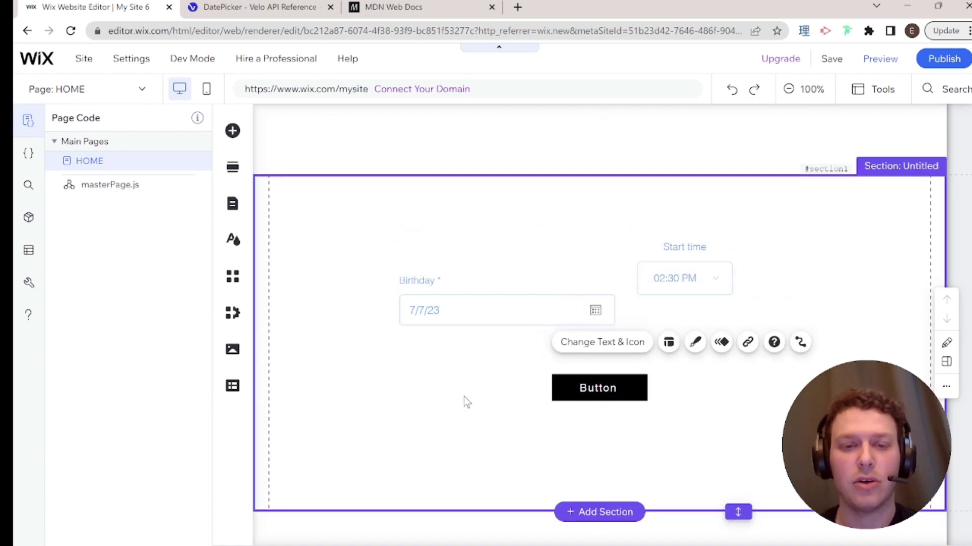
Step: Move the Birthday date picker up and place the Start time picker directly beneath it, aligned to its left edge
click(481, 318)
drag(505, 314, 511, 269)
click(718, 278)
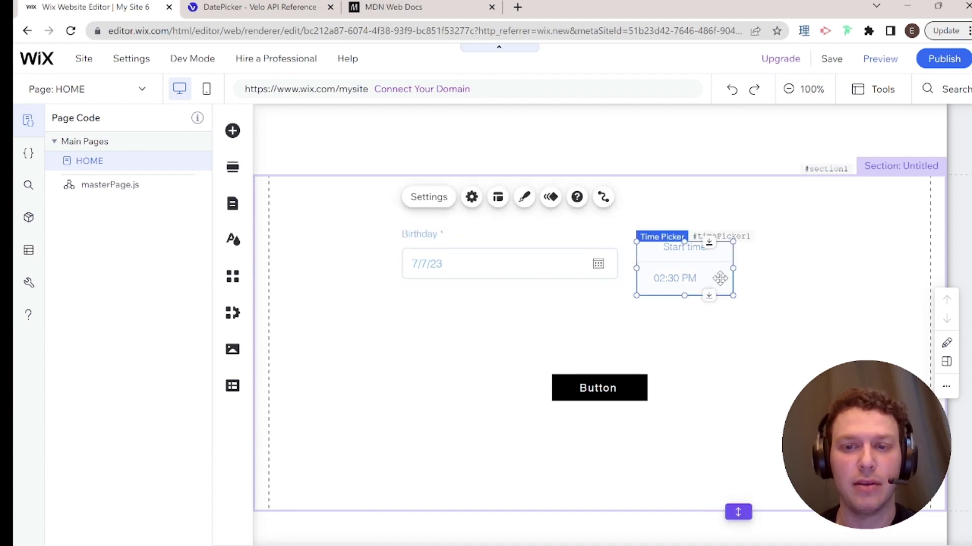
drag(717, 278, 457, 325)
Step: Title the time picker Birth Time and set its input option to Text only
double_click(457, 325)
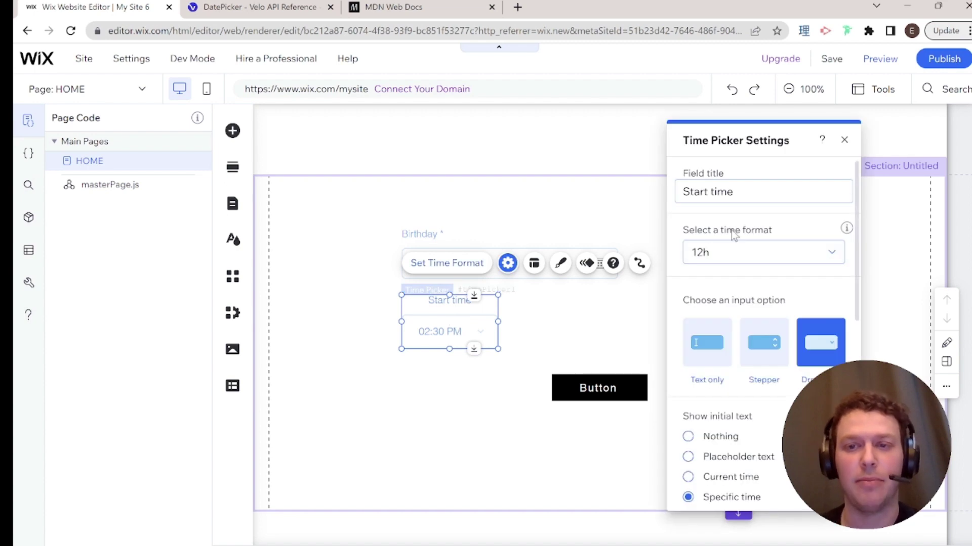
click(732, 191)
text(Bir)
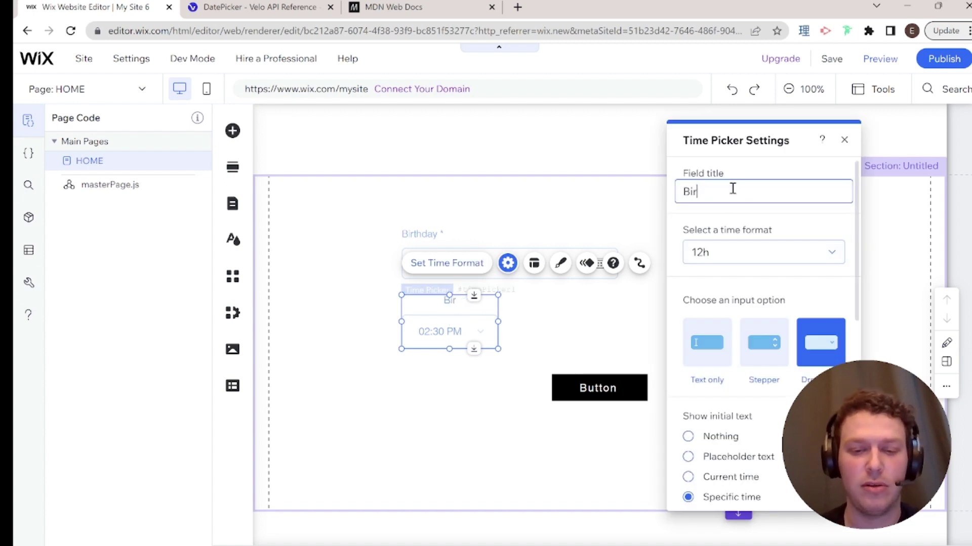
text(th Time)
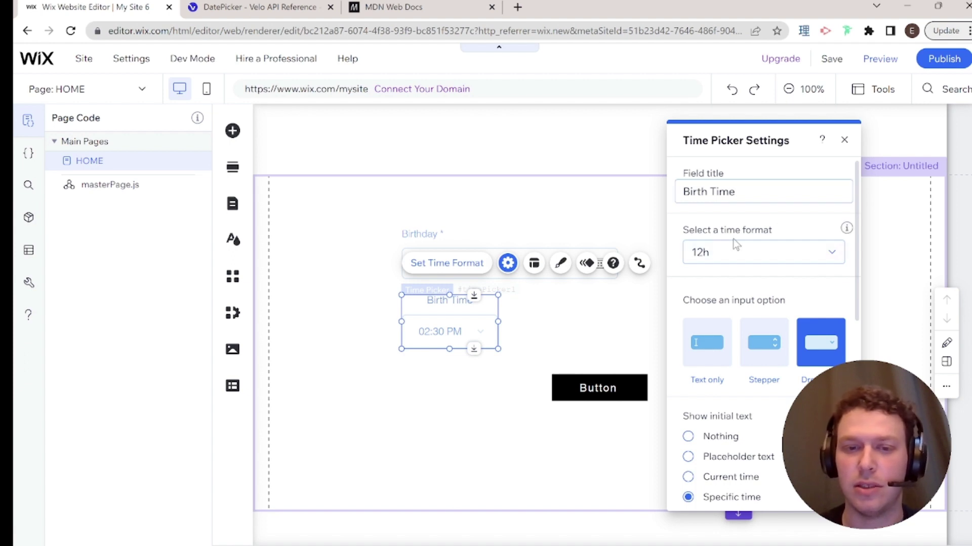
click(706, 355)
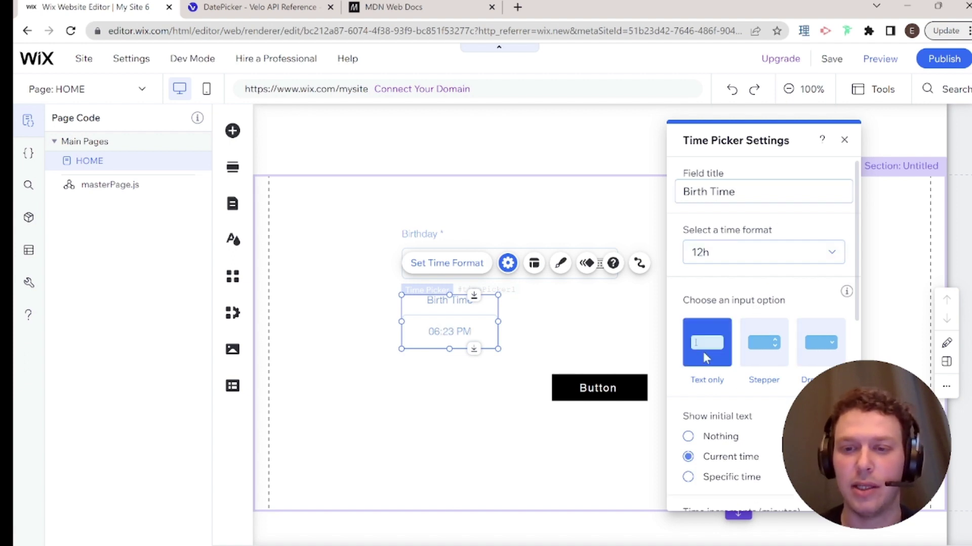
Step: Set the Birth Time picker's time increments to 1 minute and make the field required
scroll(829, 261, down, 5)
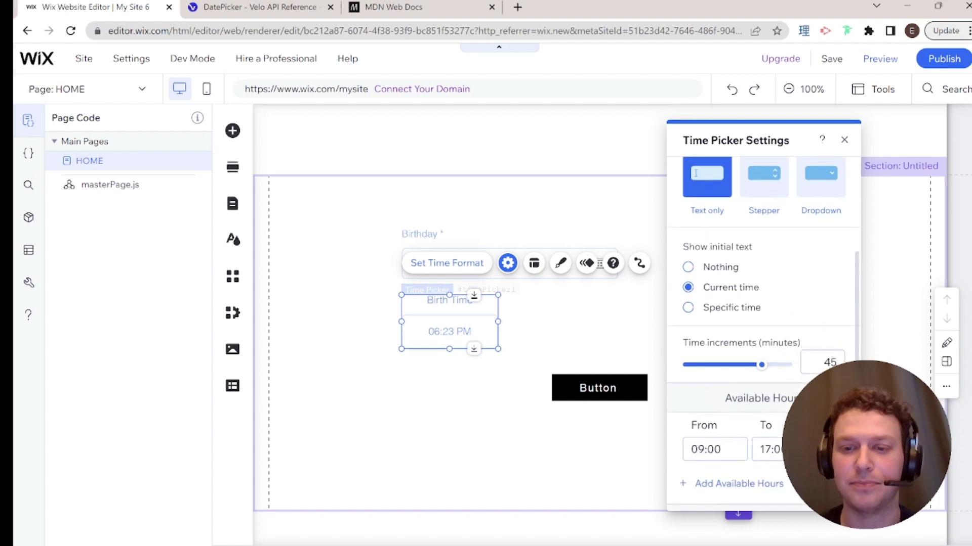
double_click(829, 260)
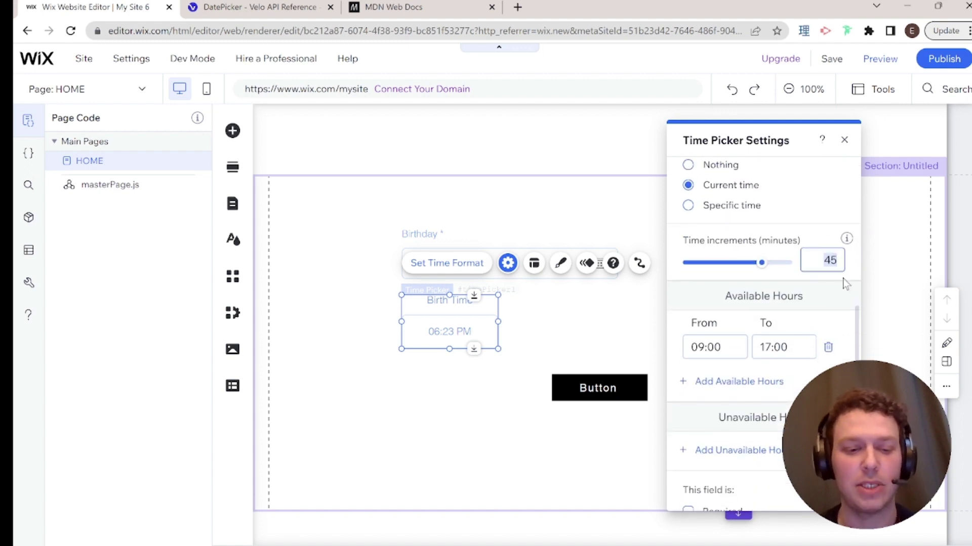
text(1)
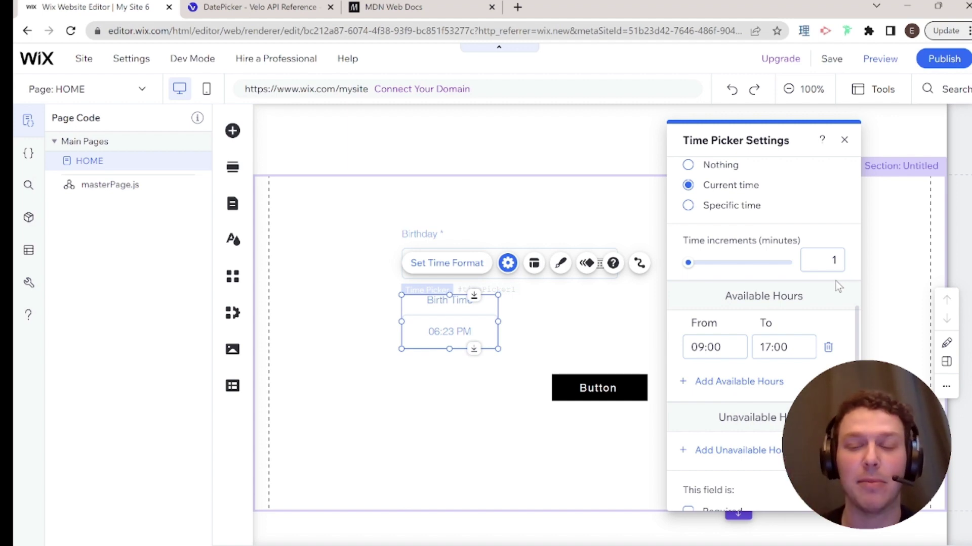
scroll(684, 379, down, 1)
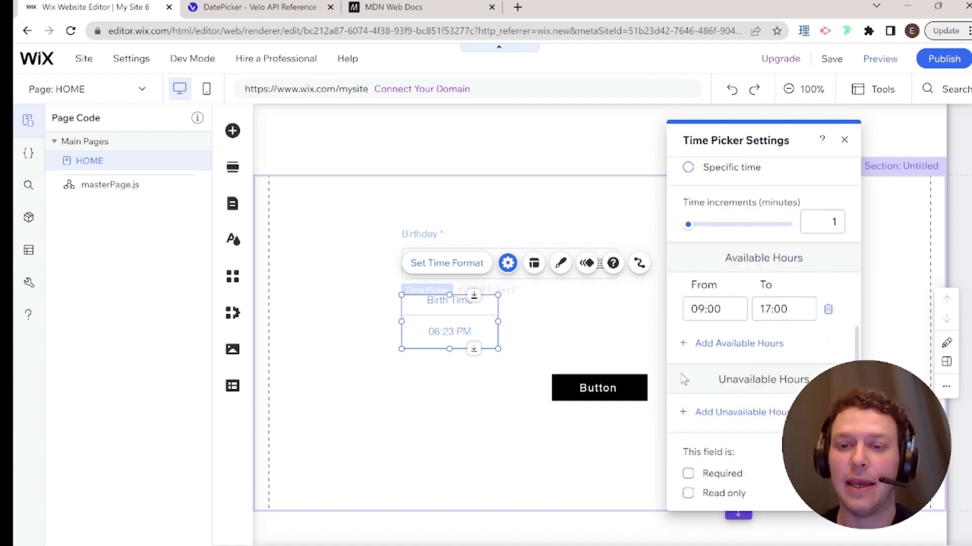
click(733, 473)
click(544, 321)
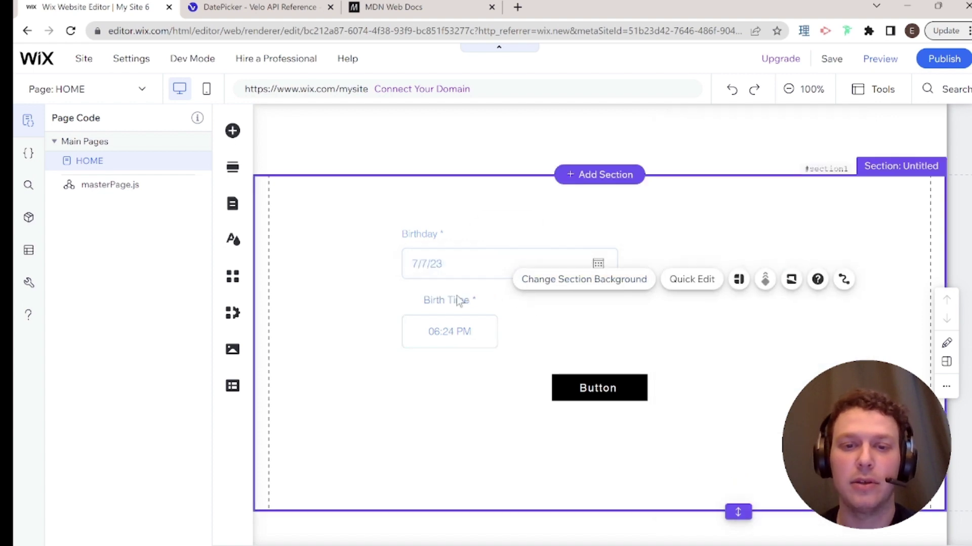
Step: Move the button lower to make room for another row of pickers under Birth Time
double_click(445, 265)
click(430, 382)
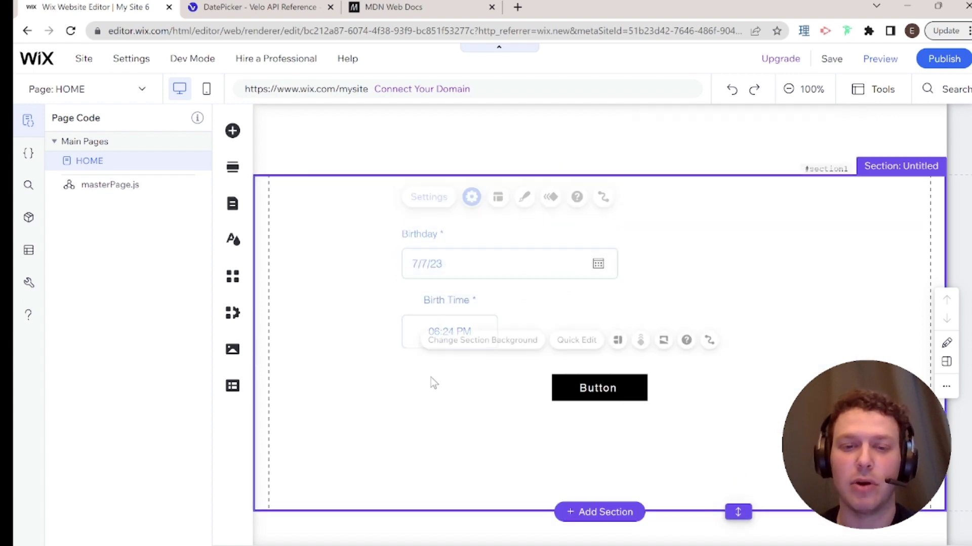
click(595, 394)
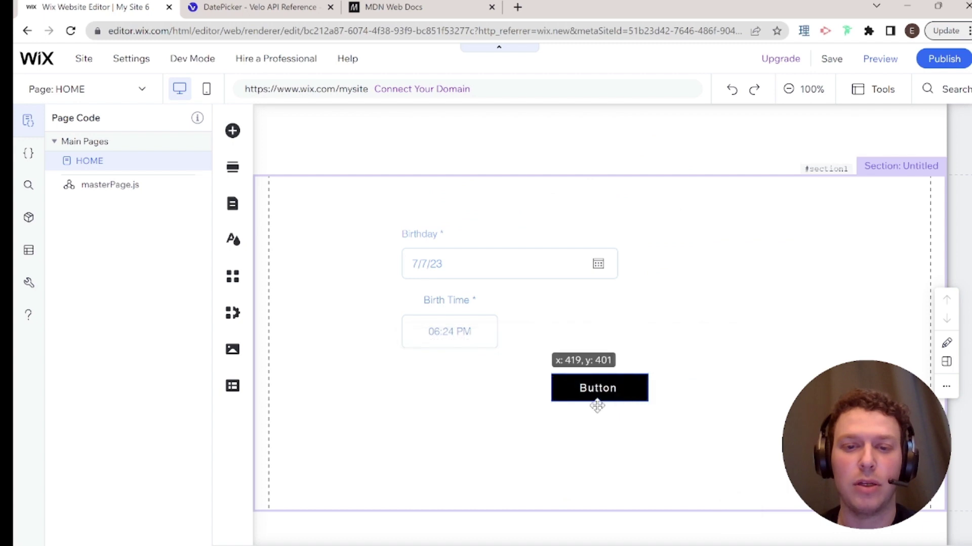
drag(597, 406, 597, 464)
Step: Place a duplicate of the Birthday date picker below the Birth Time picker, with a duplicate of the time picker beside it
click(481, 264)
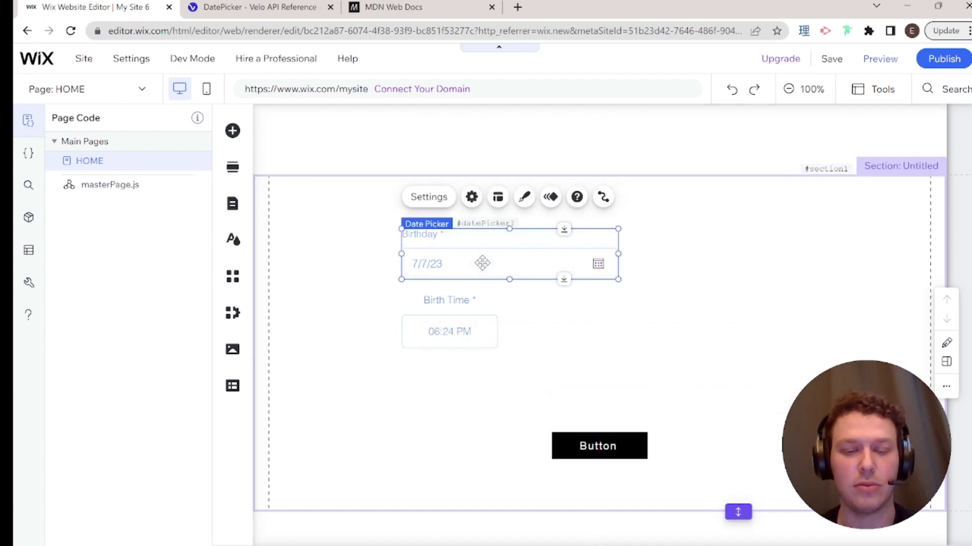
key(ctrl+d)
drag(514, 275, 499, 394)
click(586, 296)
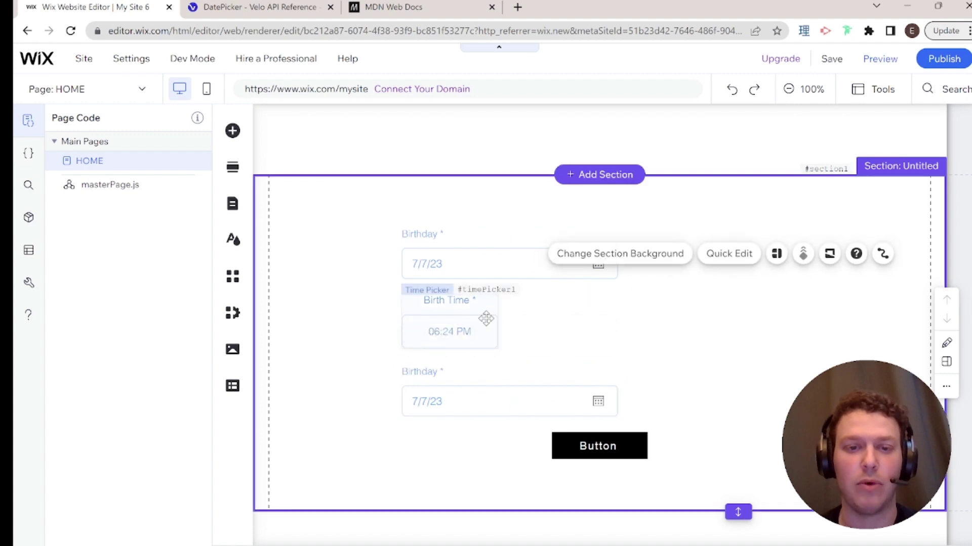
click(476, 331)
drag(475, 332, 683, 392)
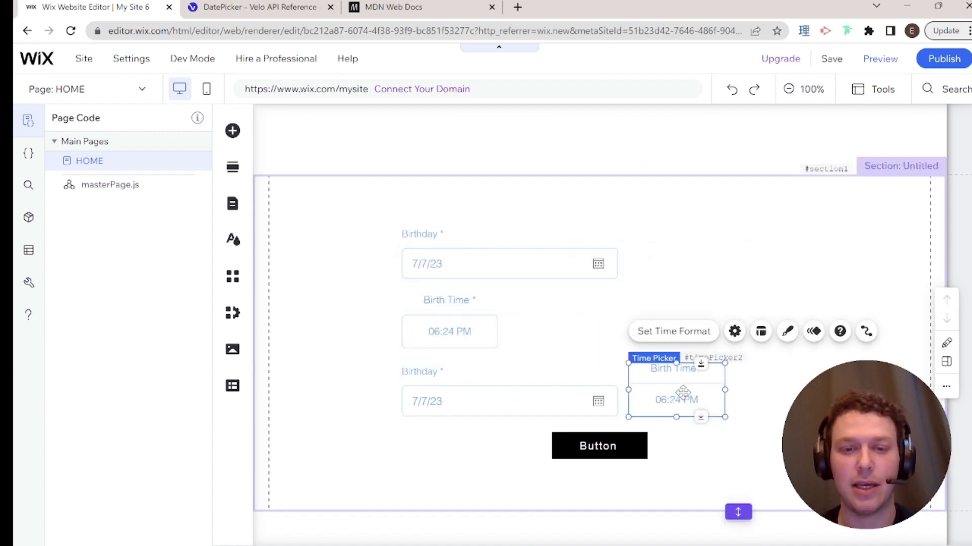
Step: Change the duplicated date picker's field title to Party Date
double_click(521, 387)
click(710, 228)
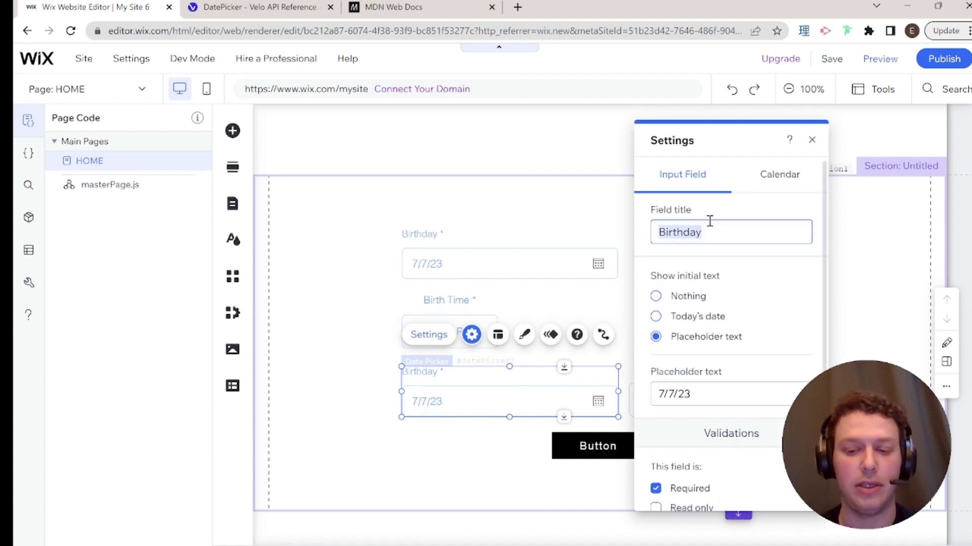
text(Party Da)
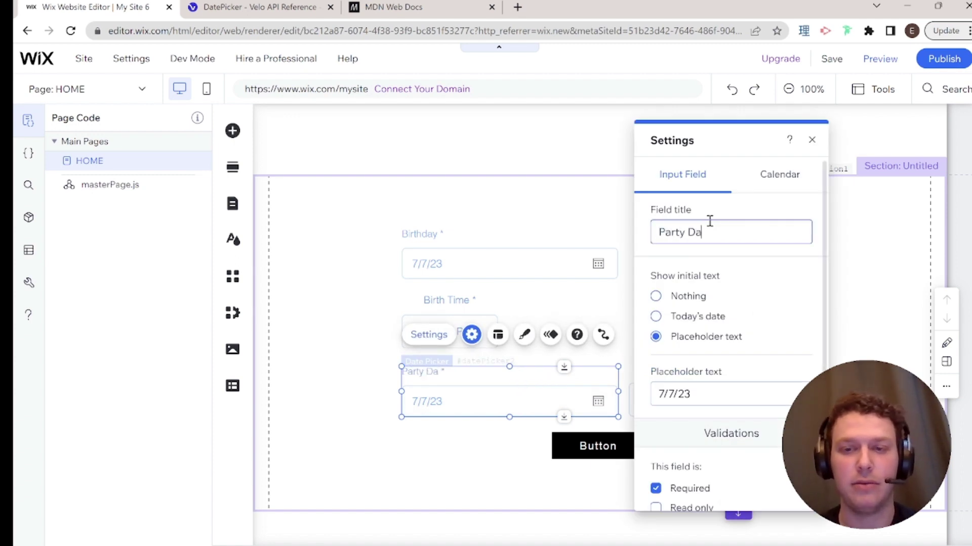
text(te)
click(454, 259)
Step: Change the duplicated time picker's field title to Party Time
click(703, 397)
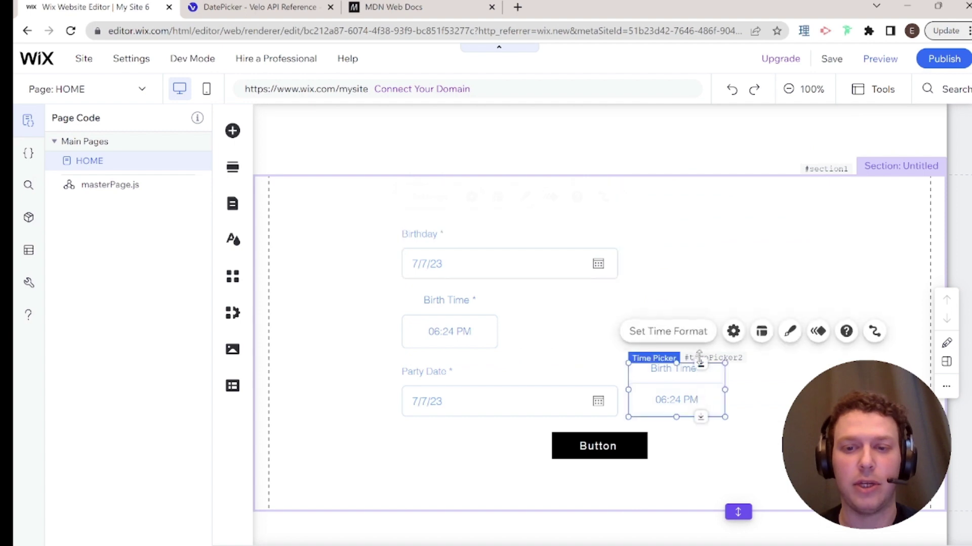
click(733, 331)
click(516, 193)
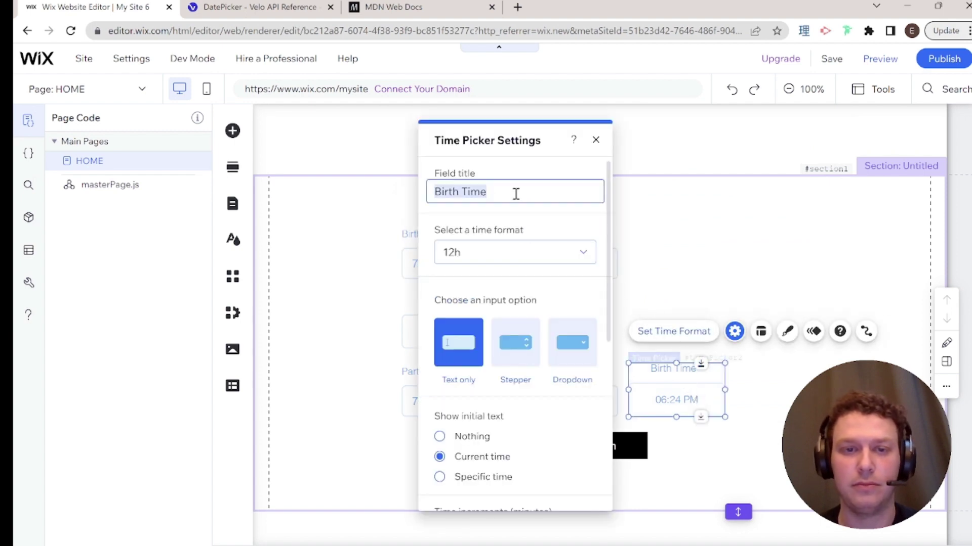
text(Party T)
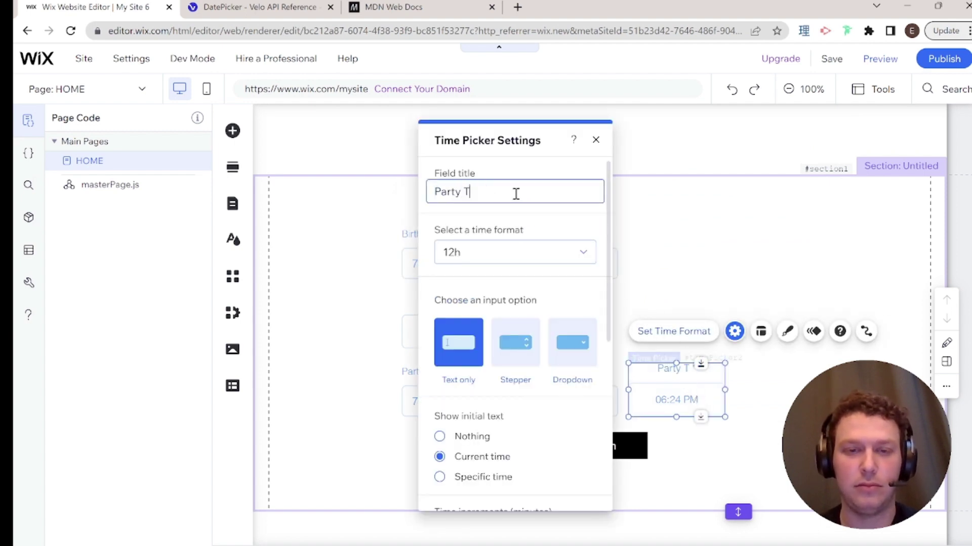
text(ime)
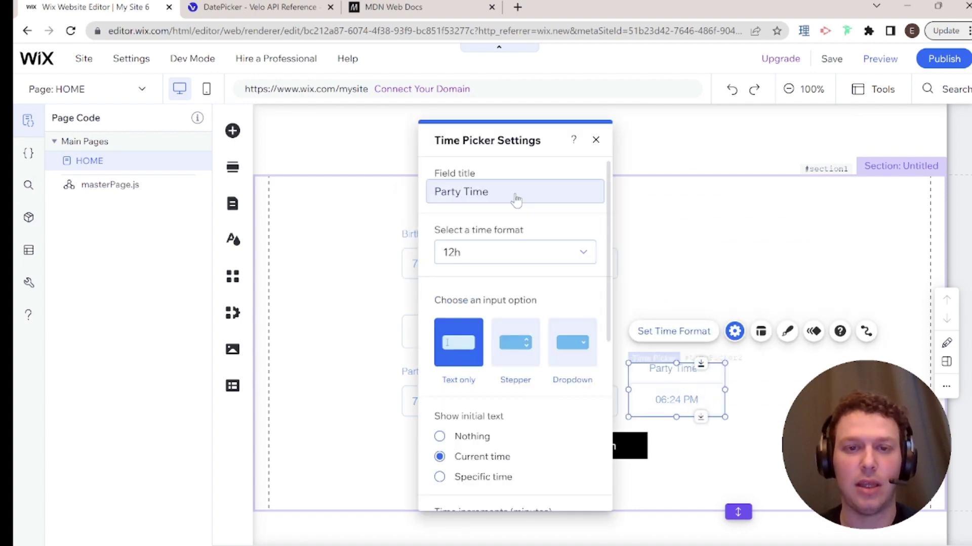
Step: Set the Party Time picker to Stepper input with 30-minute increments and remove its 09:00 to 17:00 available hours
click(525, 348)
scroll(521, 344, down, 3)
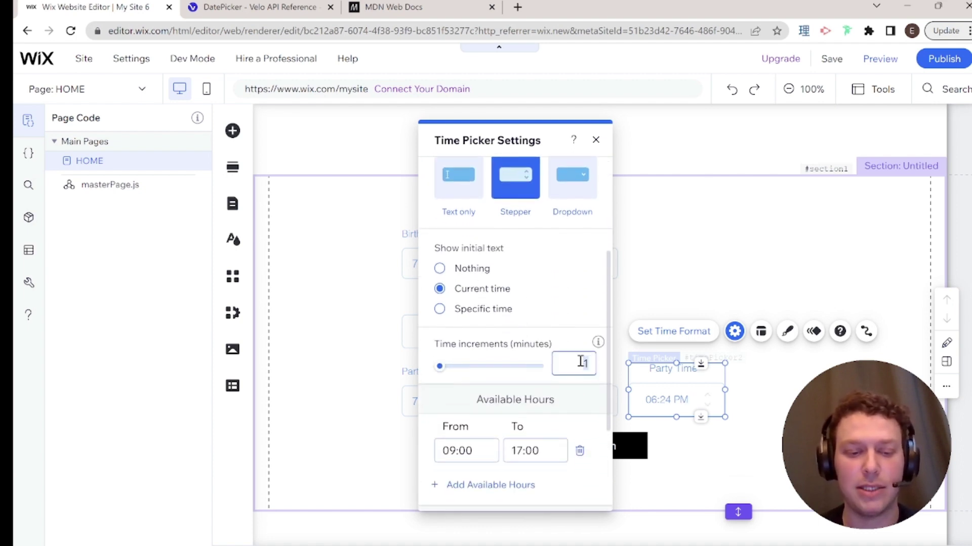
text(30)
scroll(576, 357, down, 3)
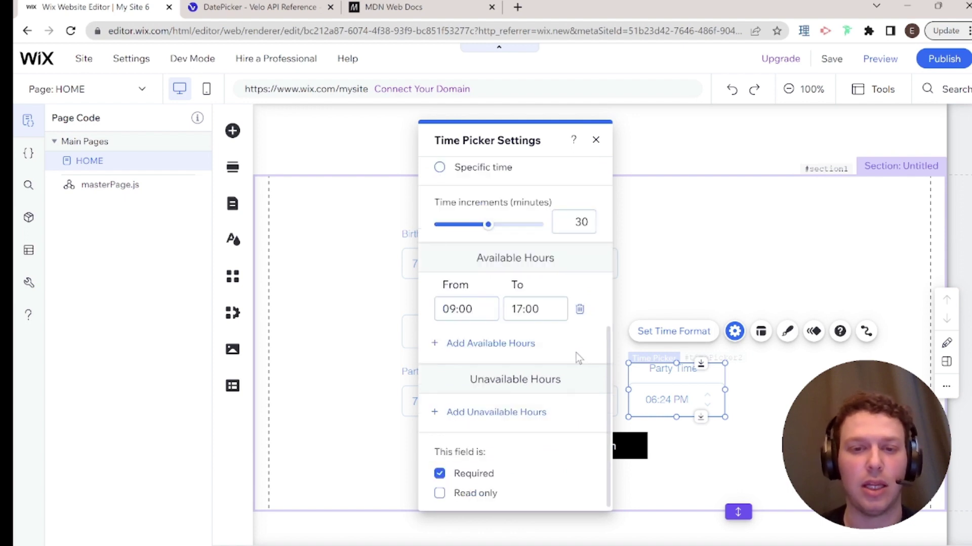
click(579, 309)
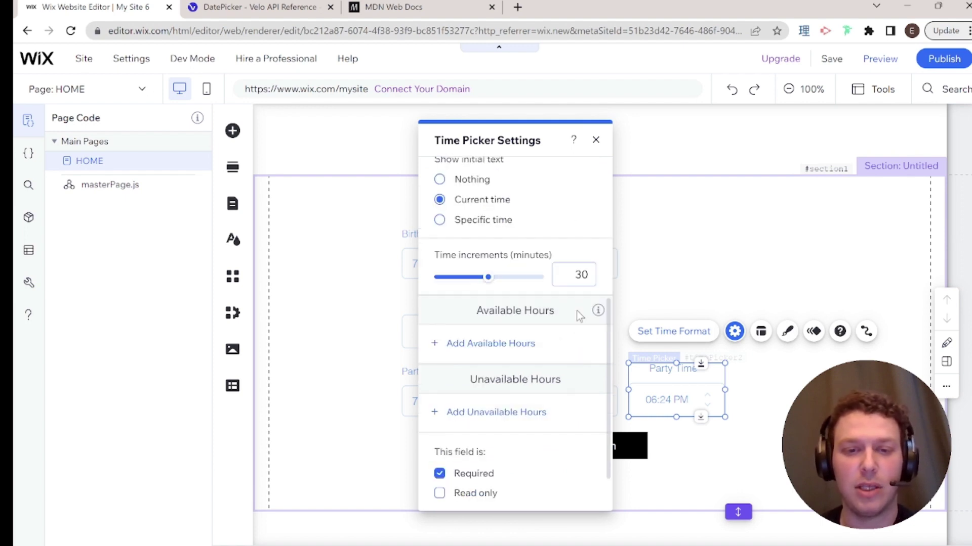
click(357, 347)
Step: Remove the 09:00 to 17:00 available hours from the Birth Time picker and close its settings
click(469, 395)
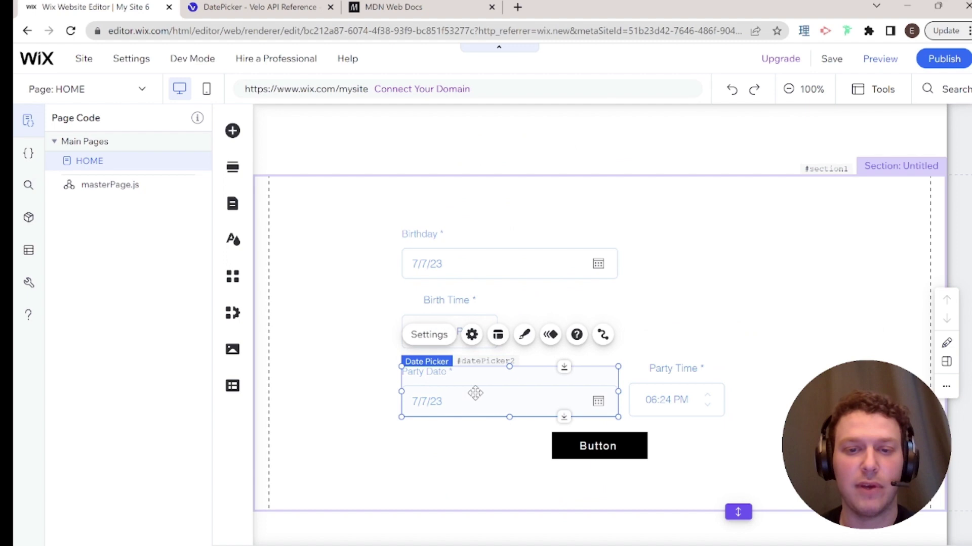
click(447, 314)
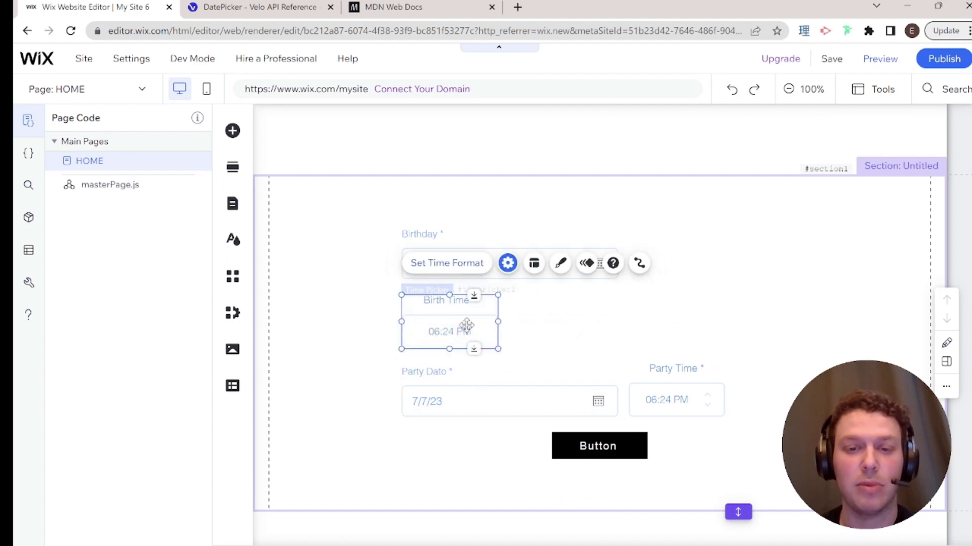
click(507, 263)
scroll(809, 405, down, 5)
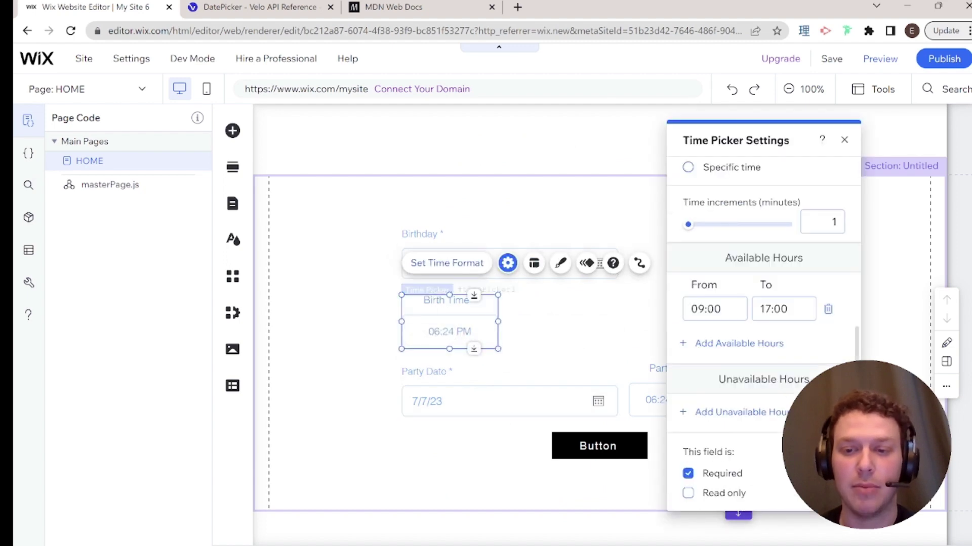
click(827, 310)
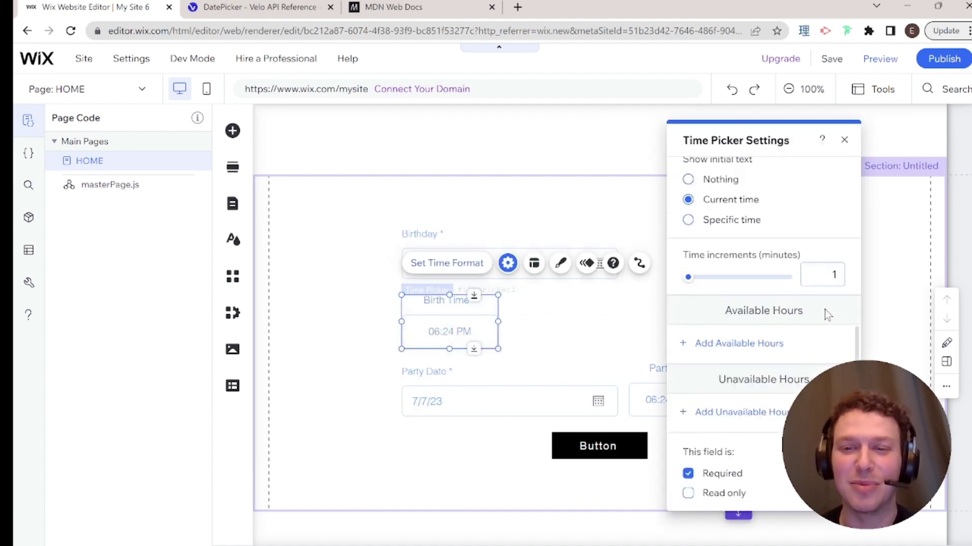
click(844, 140)
click(757, 412)
Step: Move the button slightly lower beneath the party pickers and change its text to "submit"
click(602, 453)
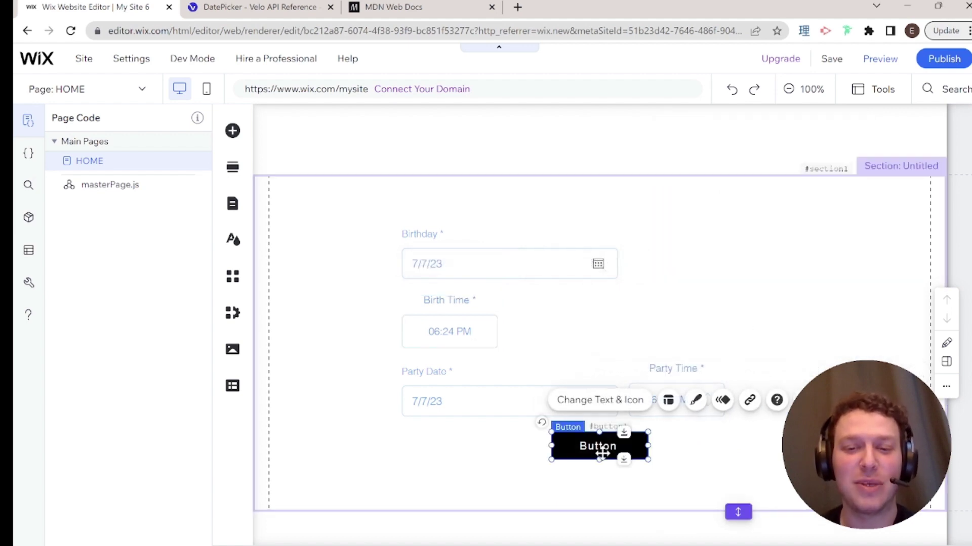
drag(602, 453, 587, 466)
double_click(588, 467)
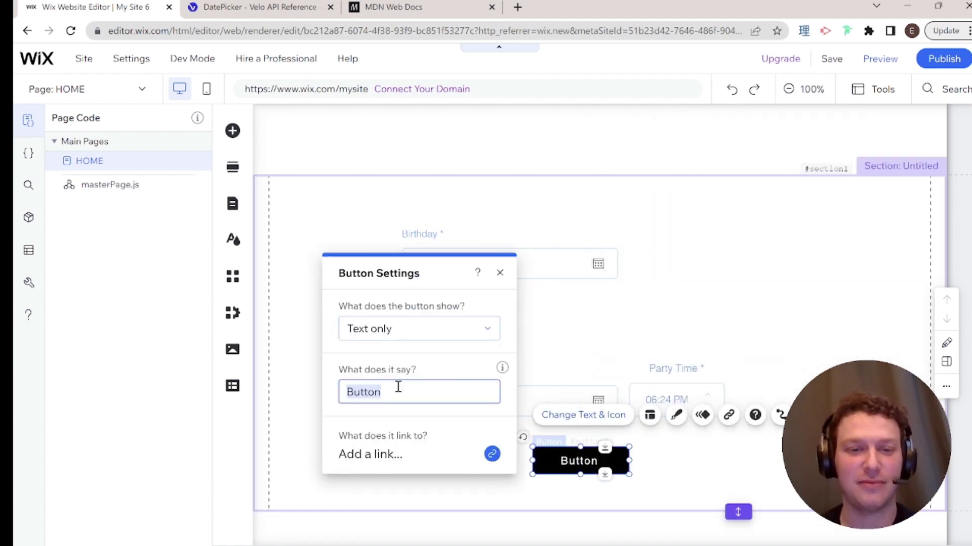
text(submit)
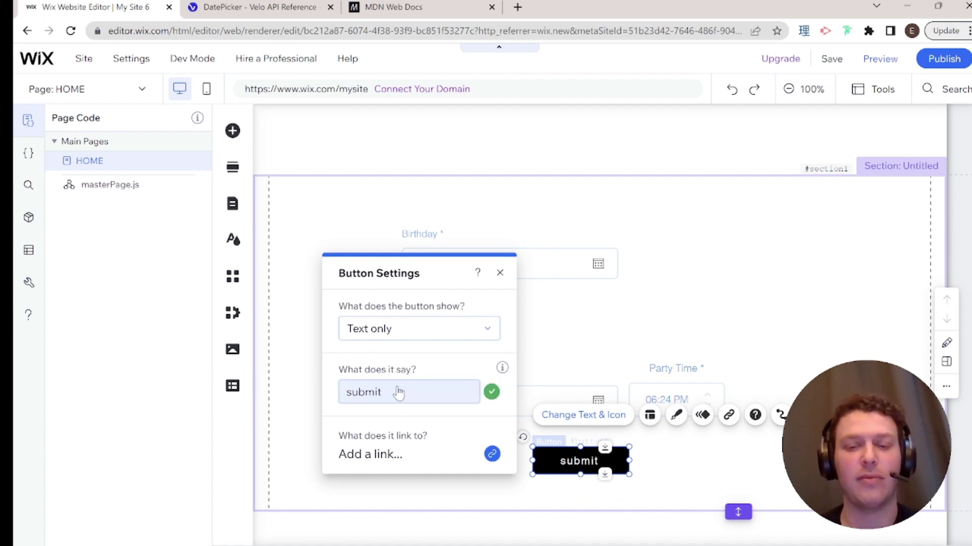
click(648, 310)
Step: Add a Dataset element from the Content Manager elements to the HOME page
click(493, 248)
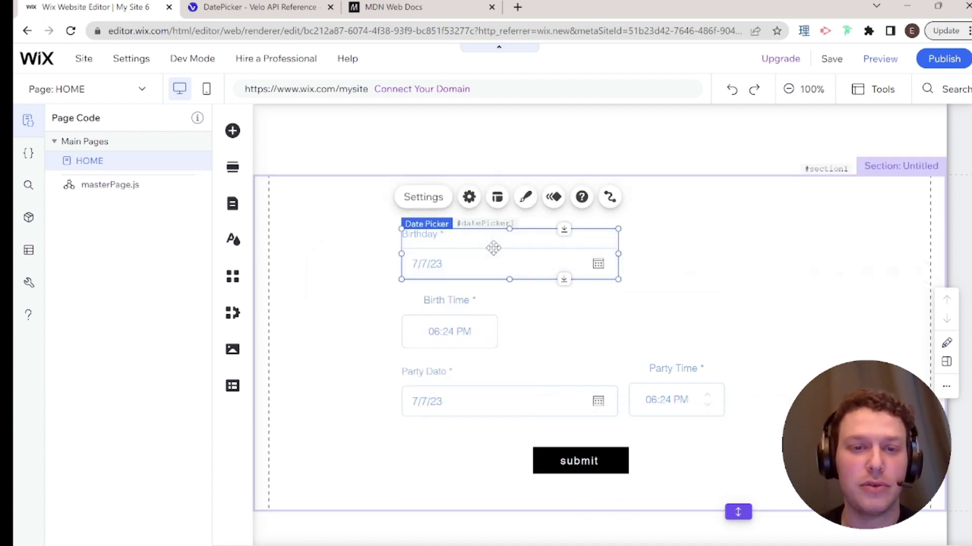
drag(494, 248, 490, 247)
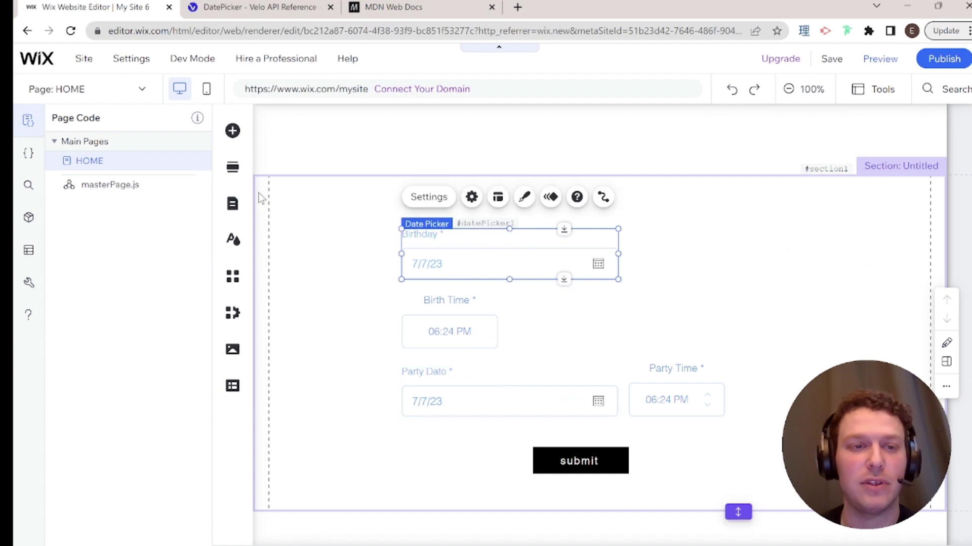
click(233, 132)
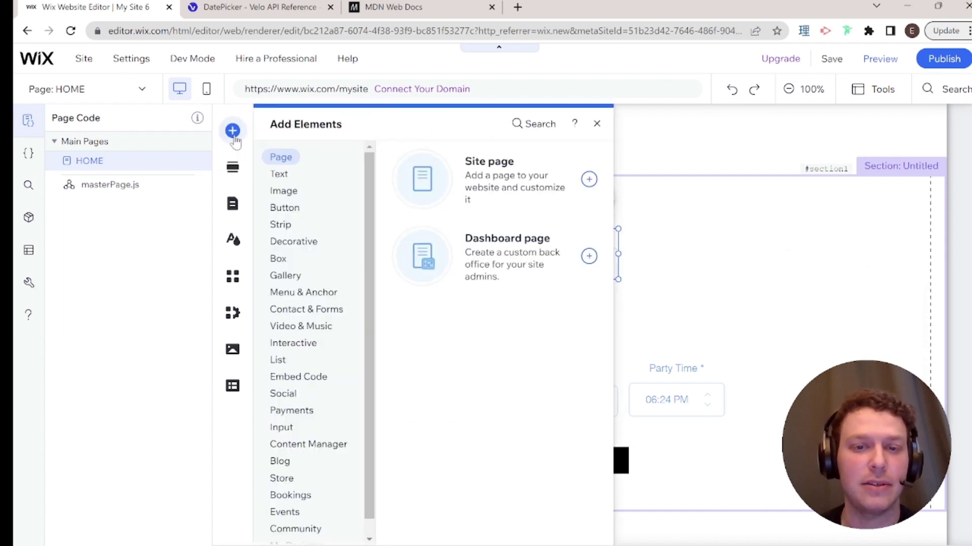
click(233, 133)
click(232, 386)
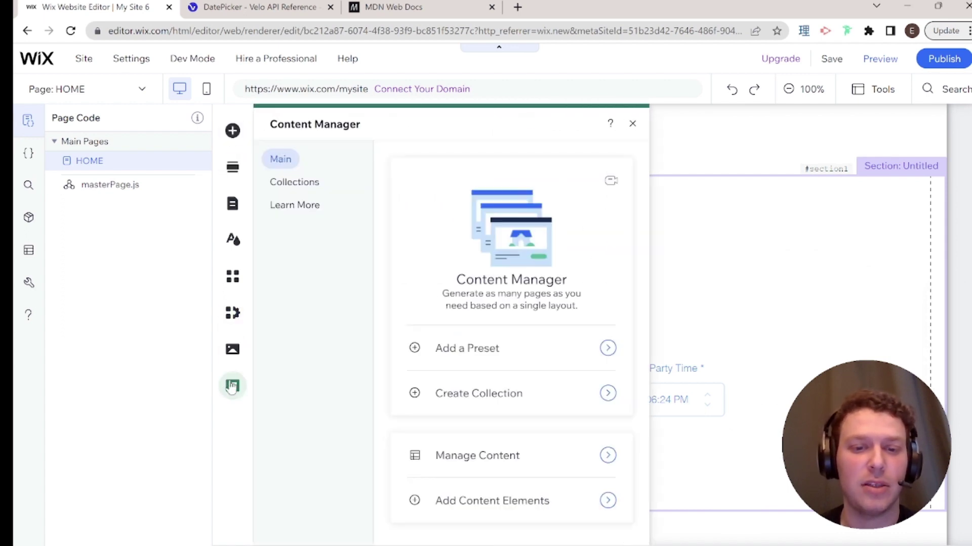
click(541, 501)
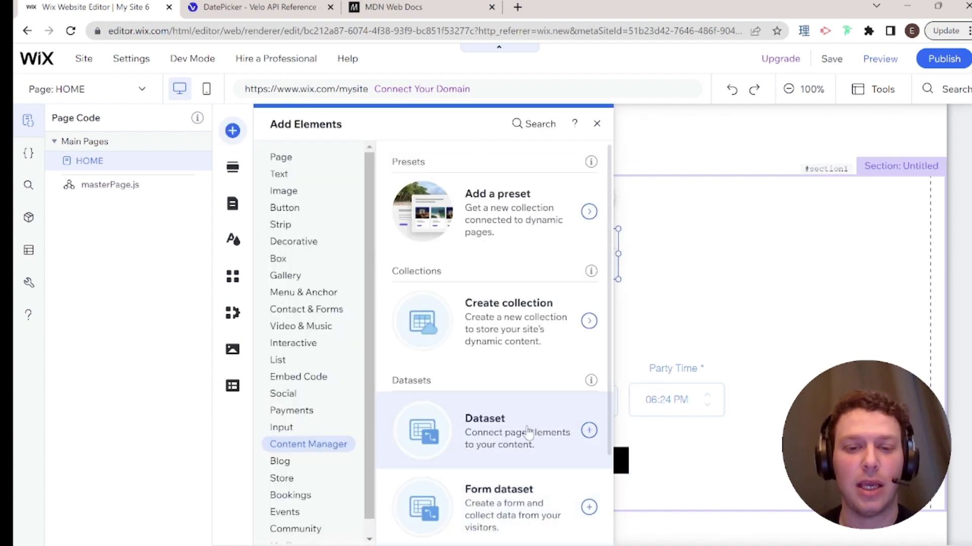
click(529, 432)
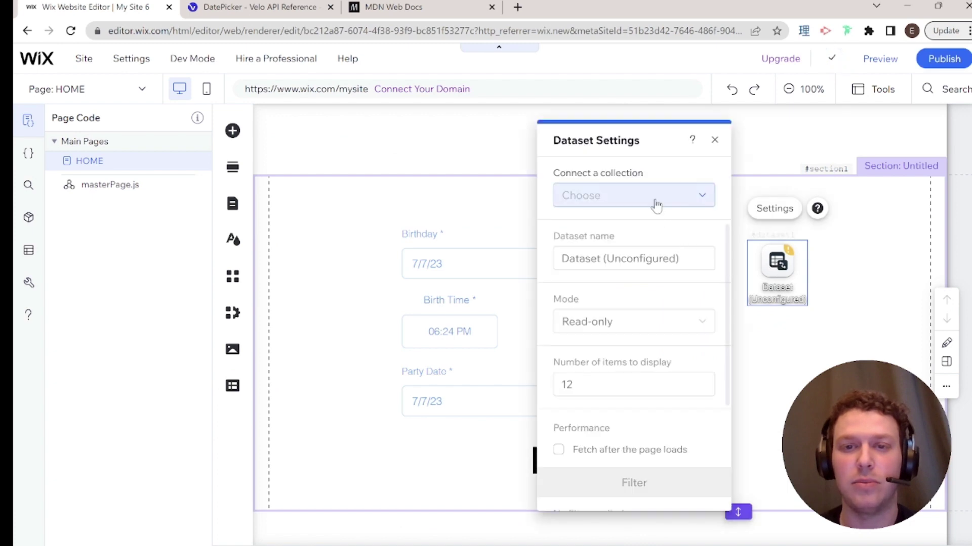
Step: Connect the new dataset to the Birthdays collection, set its mode to Write-only, and close its settings
click(656, 203)
click(618, 244)
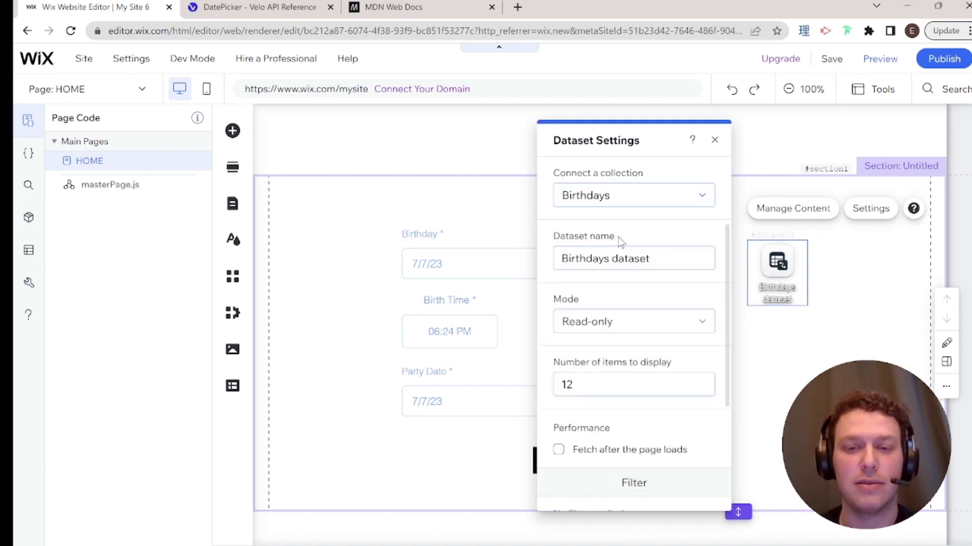
click(654, 253)
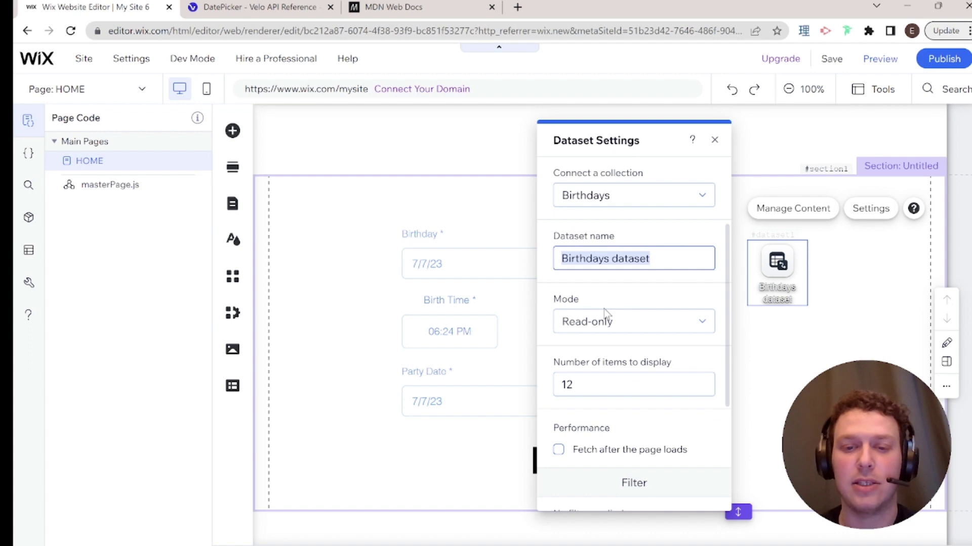
scroll(607, 321, down, 1)
click(608, 291)
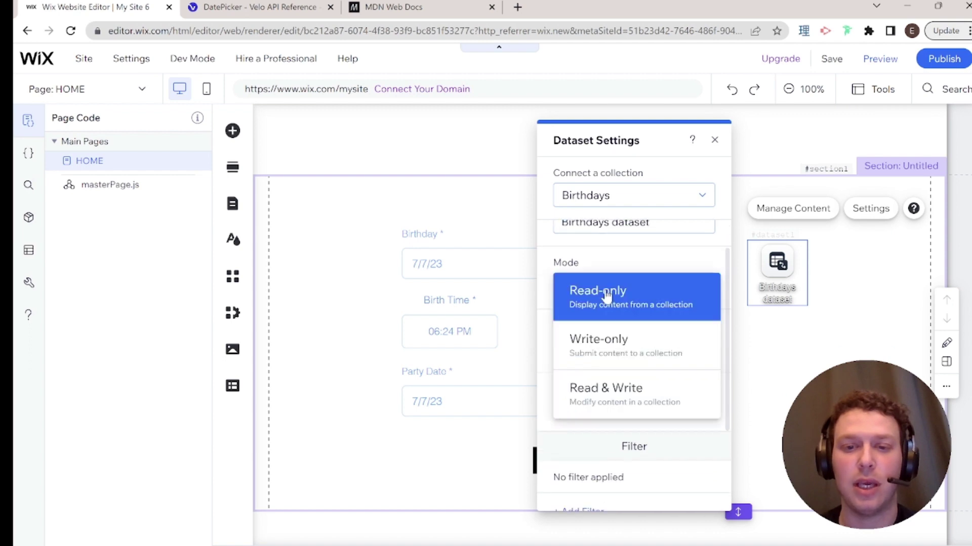
click(640, 342)
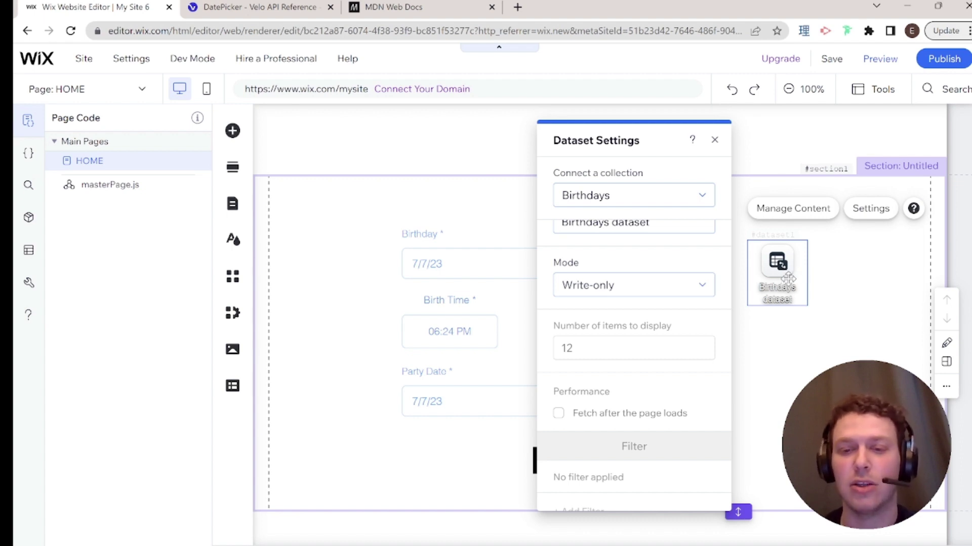
scroll(596, 379, down, 3)
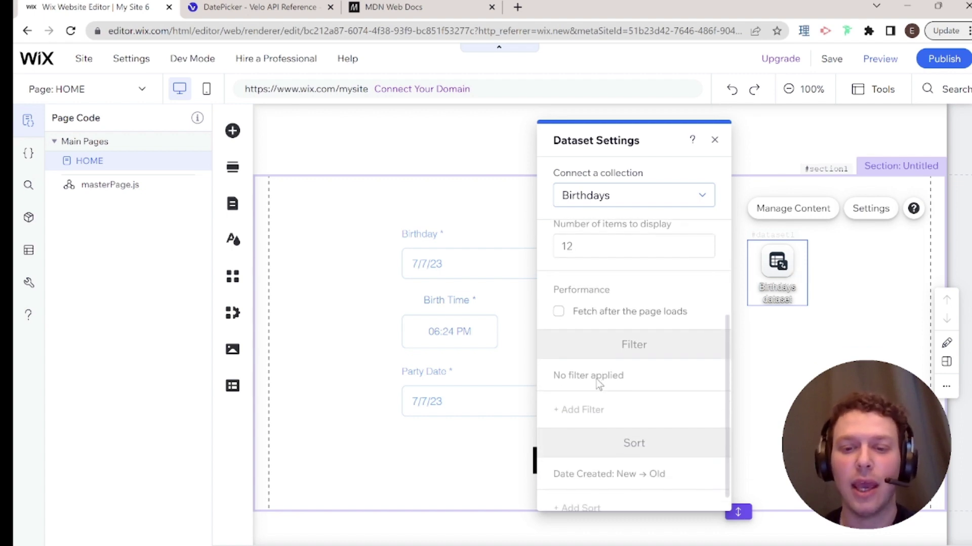
click(871, 333)
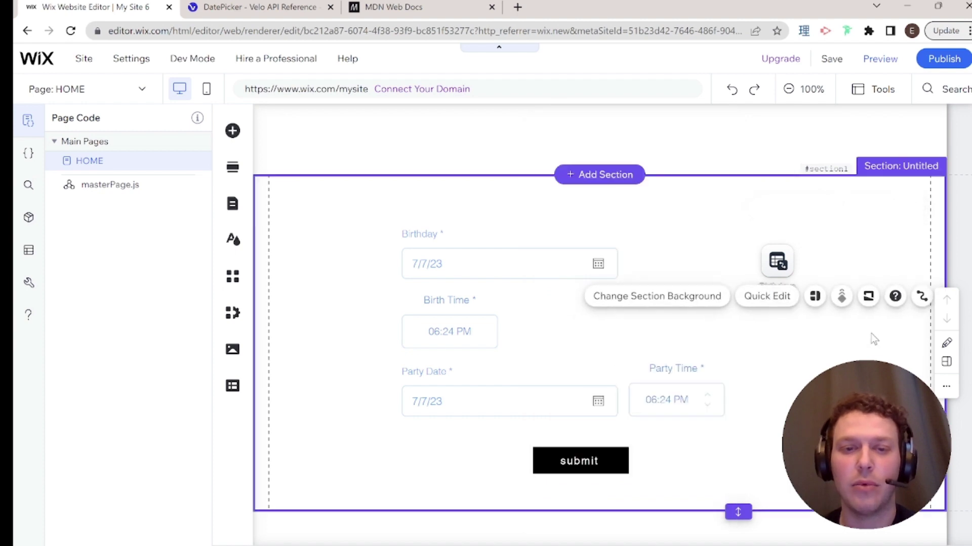
Step: Connect the Birthday date picker's value to the Birthdate (Date) field of the Birthdays dataset
click(520, 267)
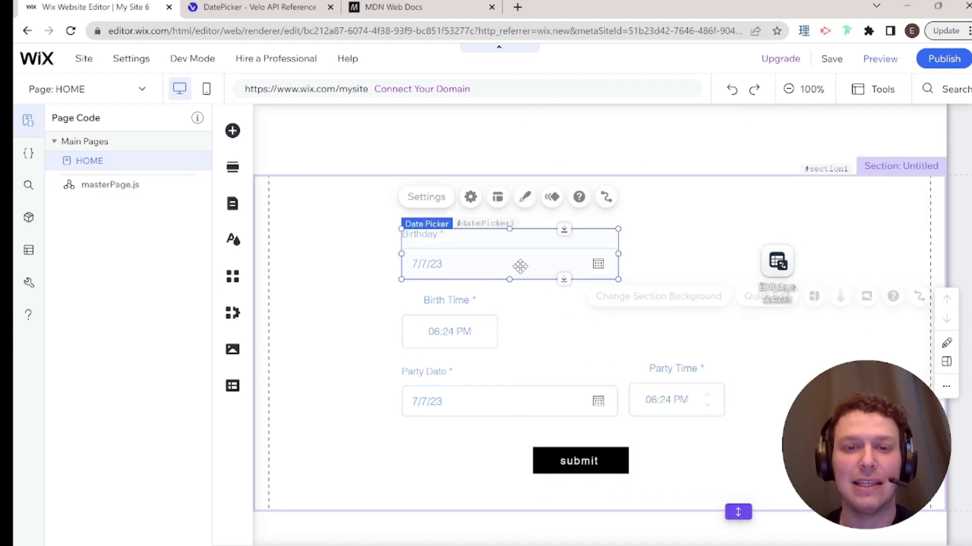
click(448, 334)
click(481, 403)
click(666, 400)
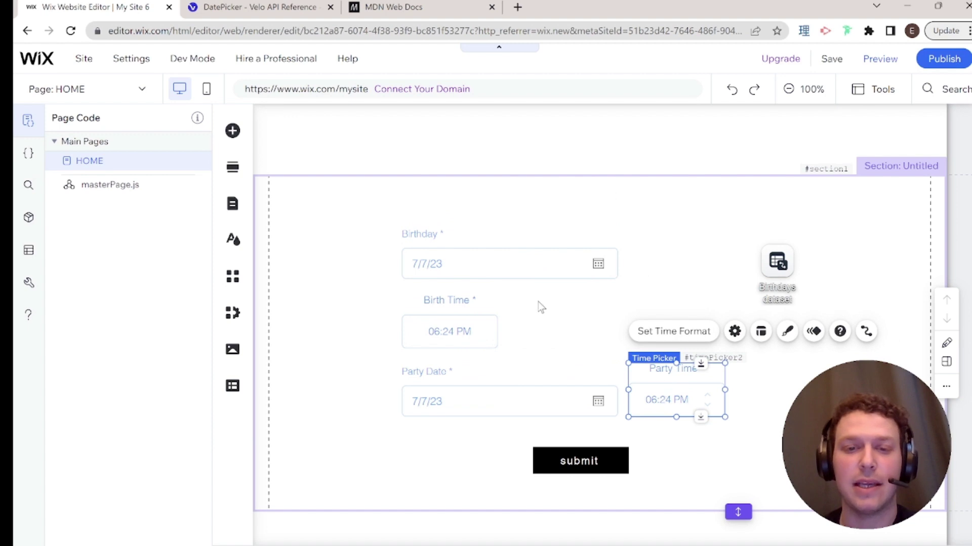
click(535, 247)
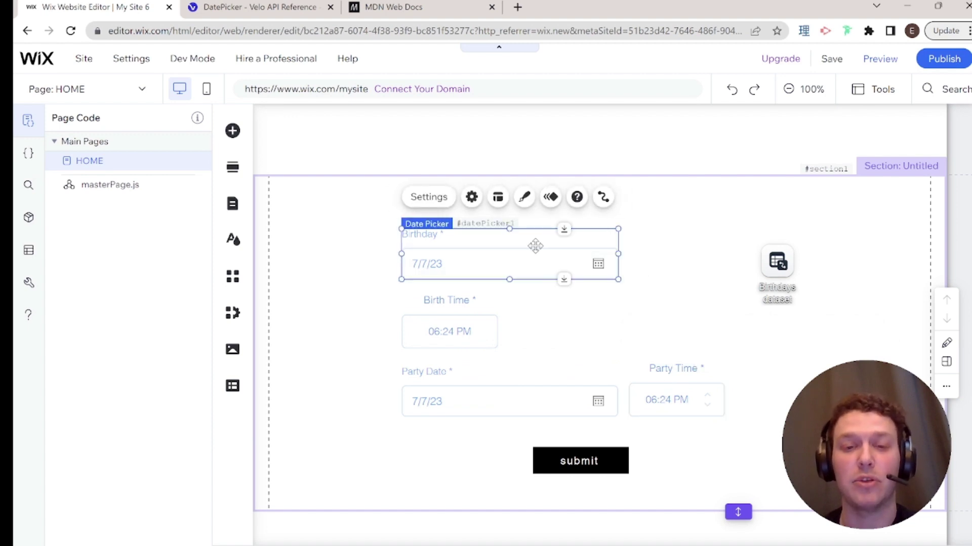
click(606, 200)
click(753, 397)
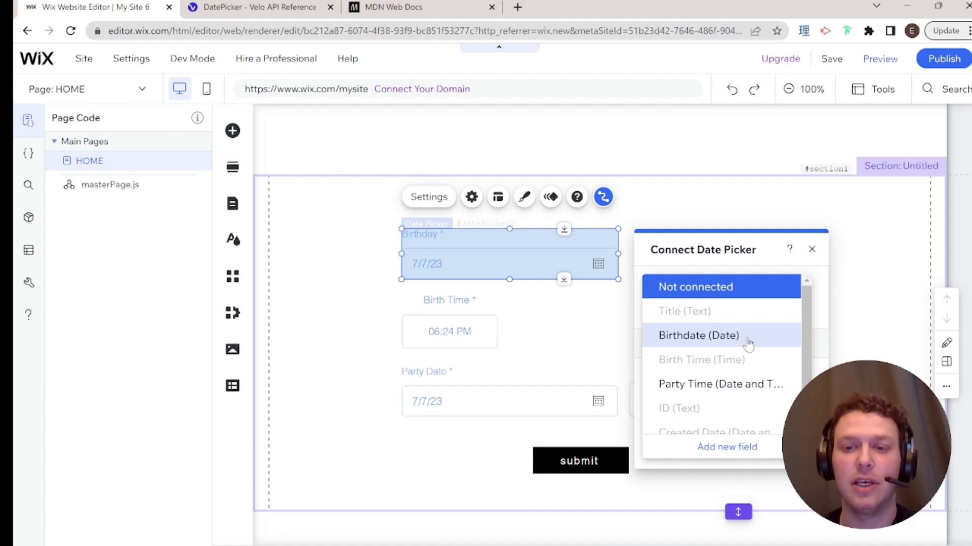
click(726, 342)
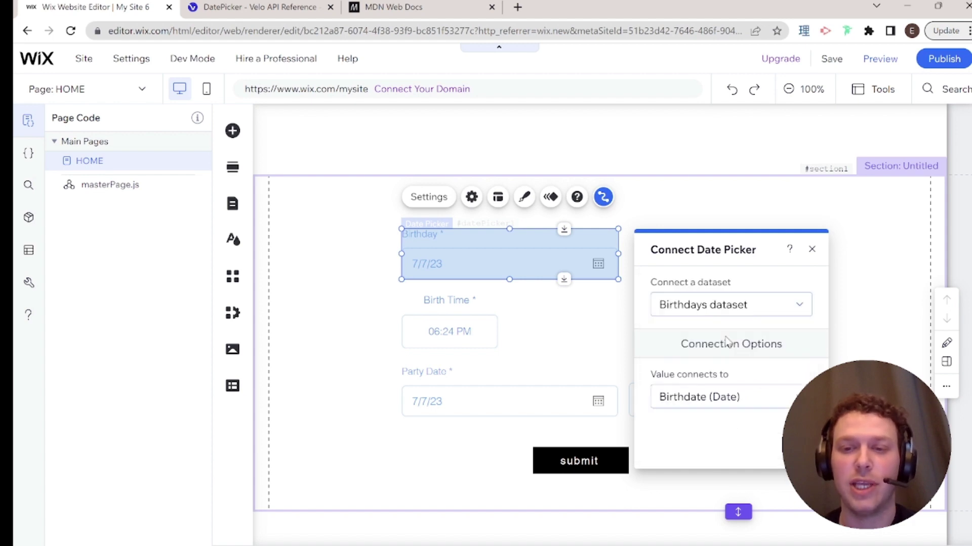
click(564, 328)
Step: Connect the Birth Time picker's value to the Birth Time (Time) field of the Birthdays dataset
click(481, 332)
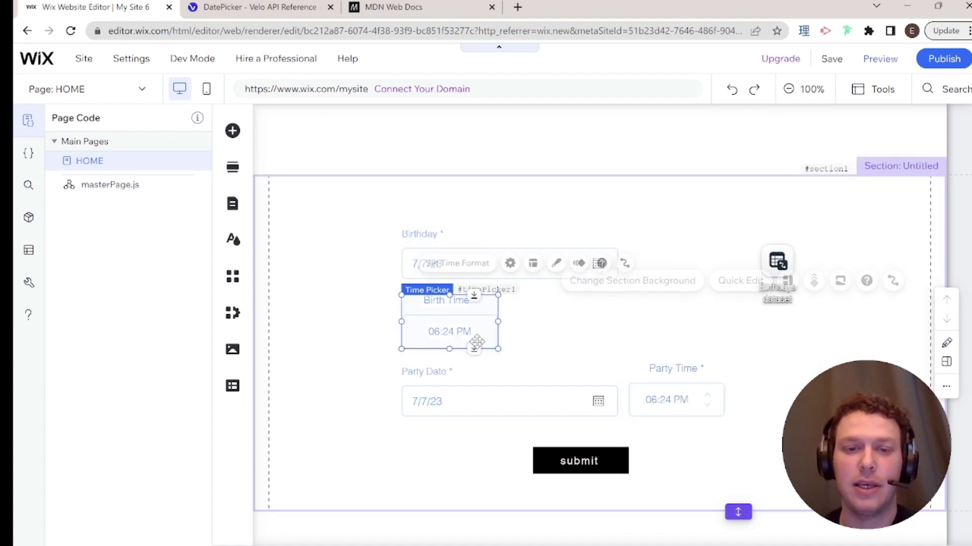
click(638, 264)
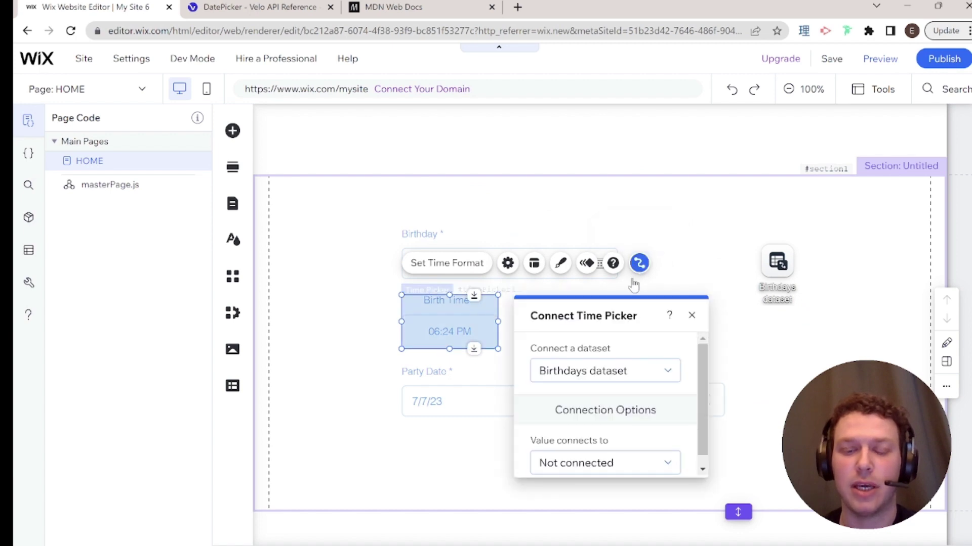
scroll(661, 400, down, 1)
drag(632, 304, 726, 158)
click(695, 303)
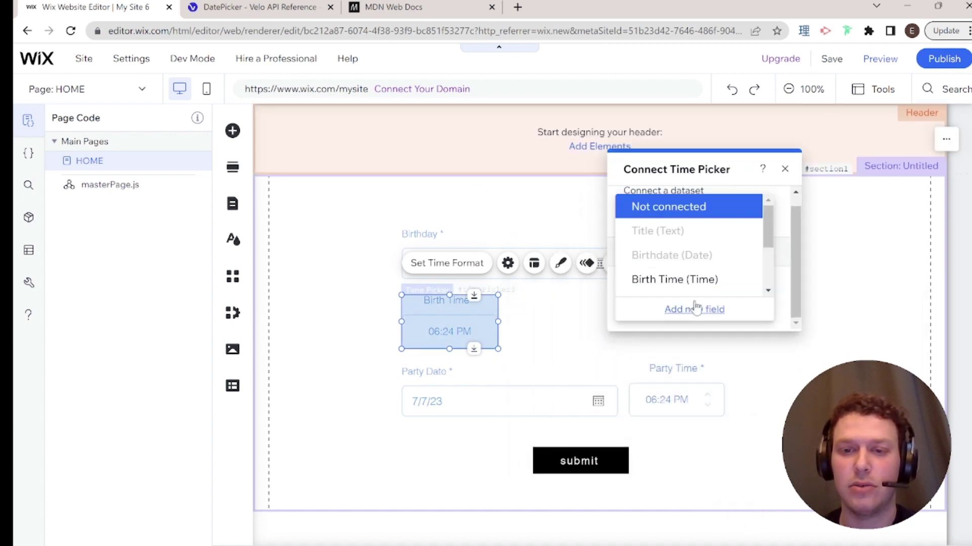
click(713, 278)
click(567, 329)
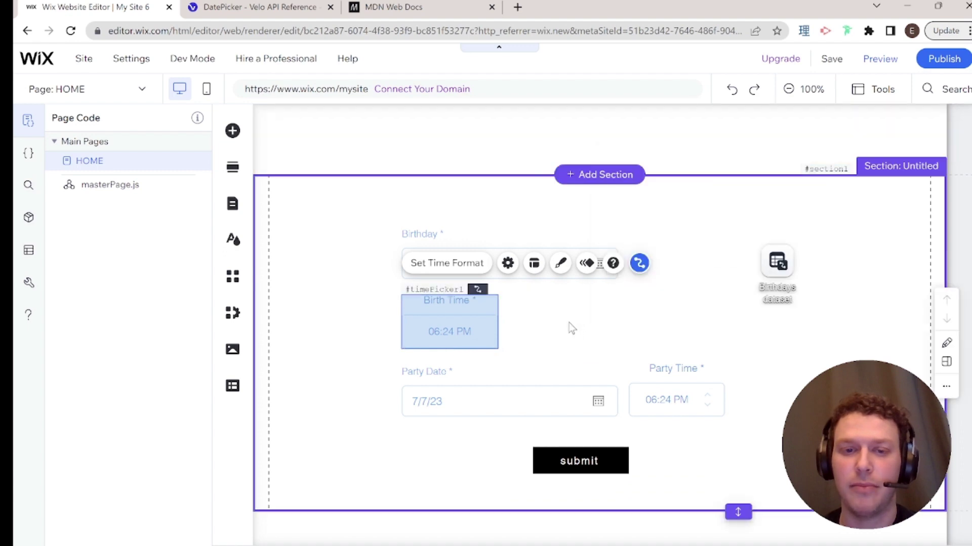
Step: Connect the Party Date picker's value to the Party Time date-and-time field of the Birthdays dataset
click(551, 384)
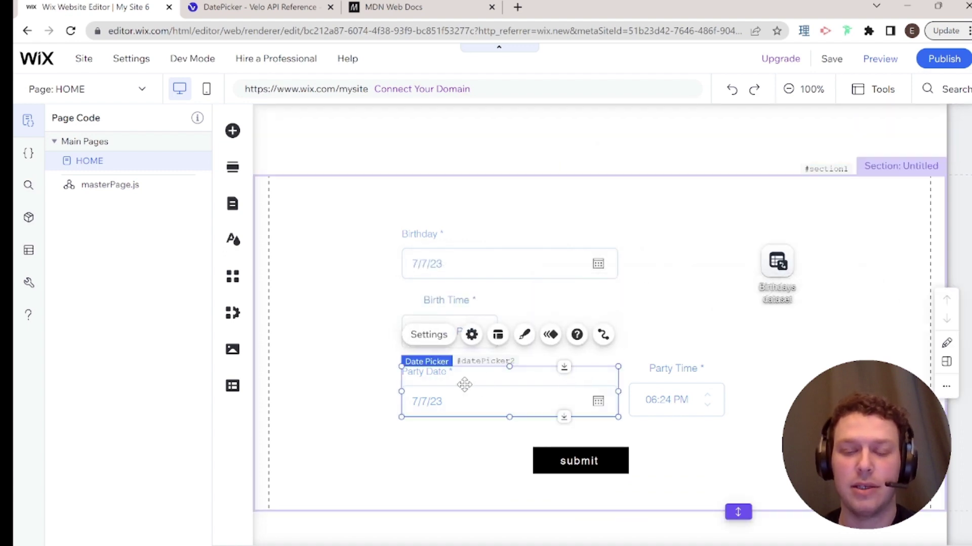
click(658, 395)
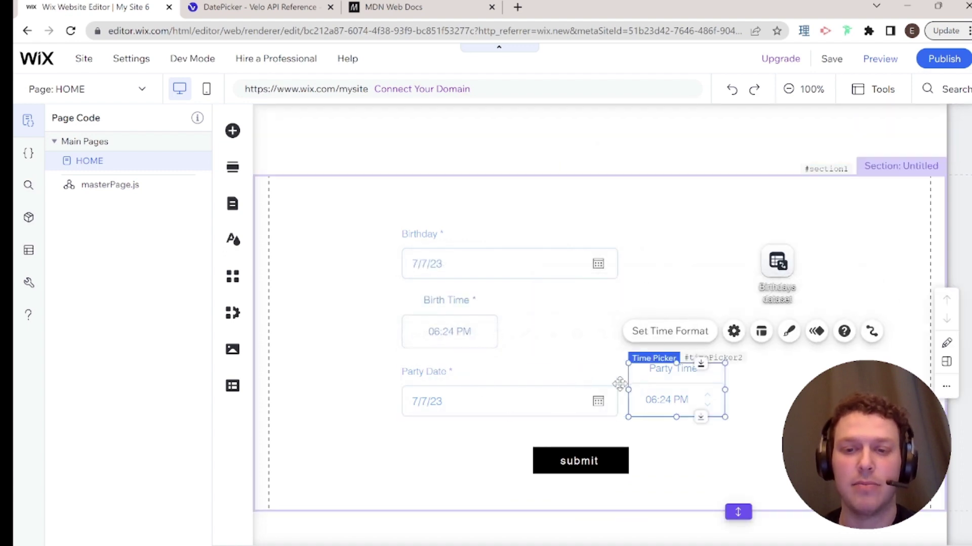
click(495, 393)
click(646, 385)
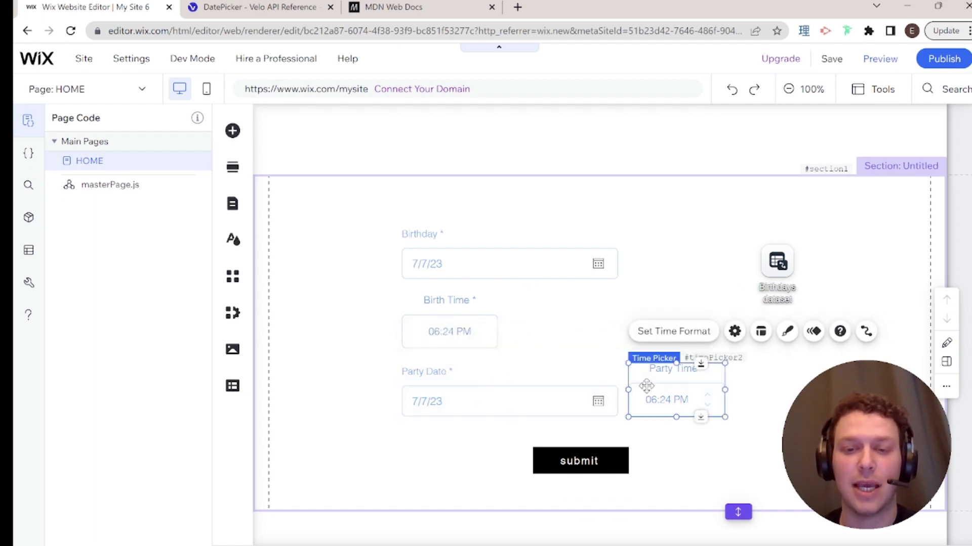
click(562, 389)
click(603, 334)
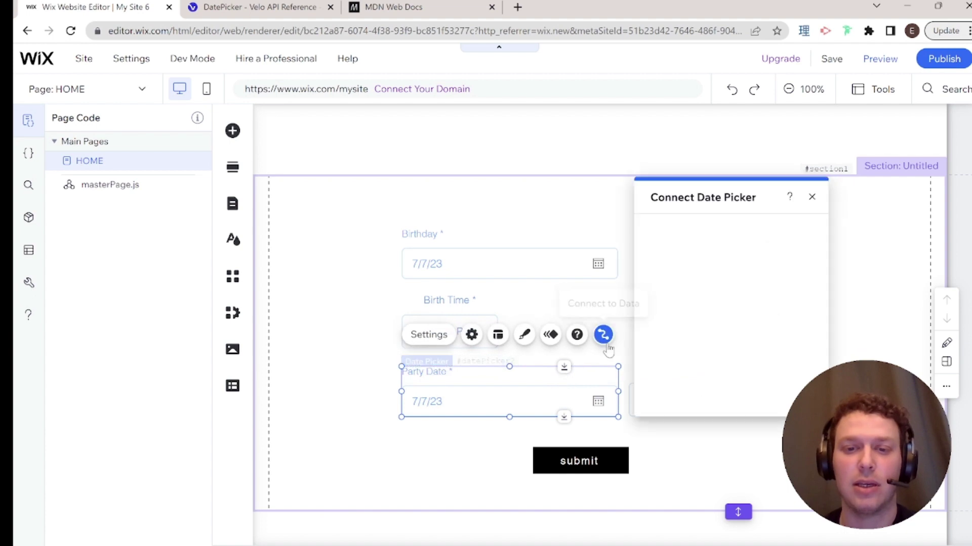
click(711, 341)
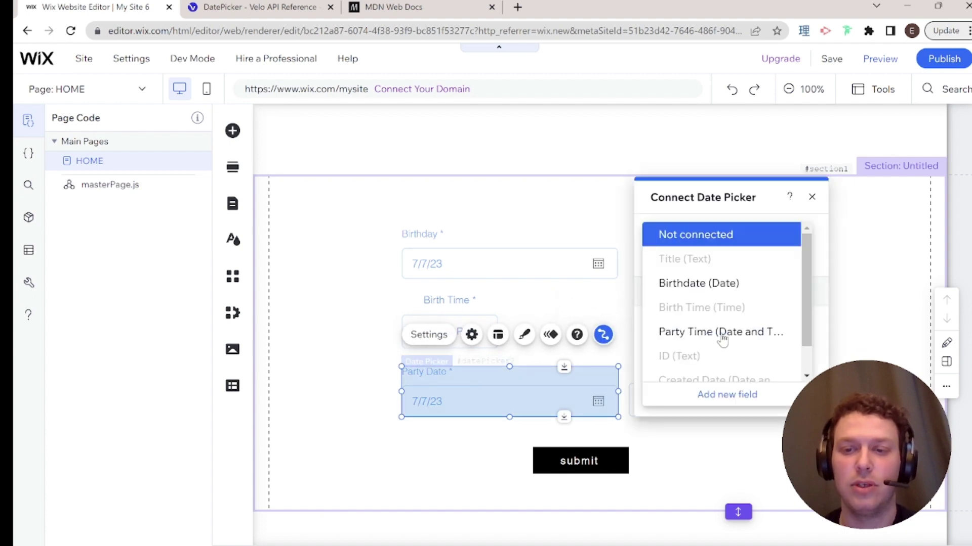
click(741, 336)
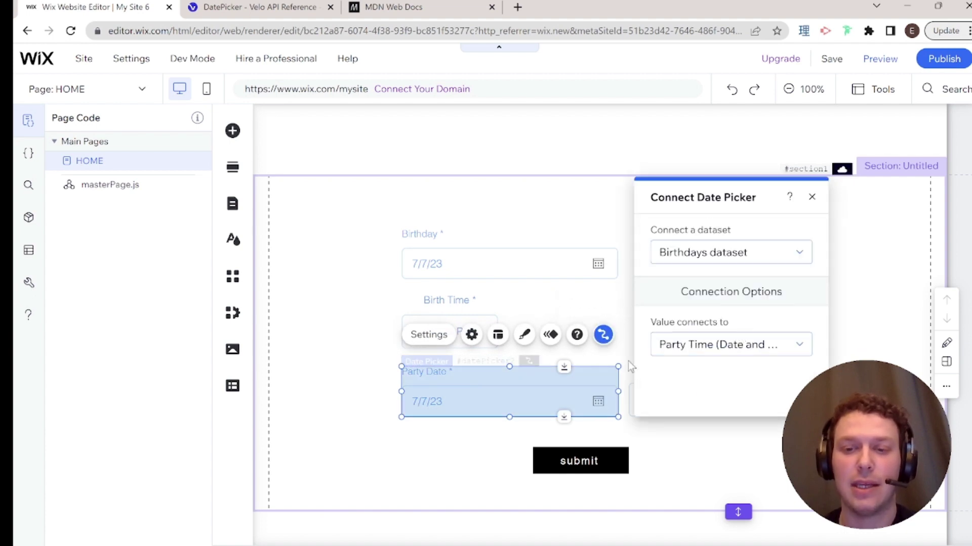
click(799, 344)
click(867, 307)
Step: Connect the Party Time picker's value to the same Party Time date-and-time field and close the connection settings
click(679, 390)
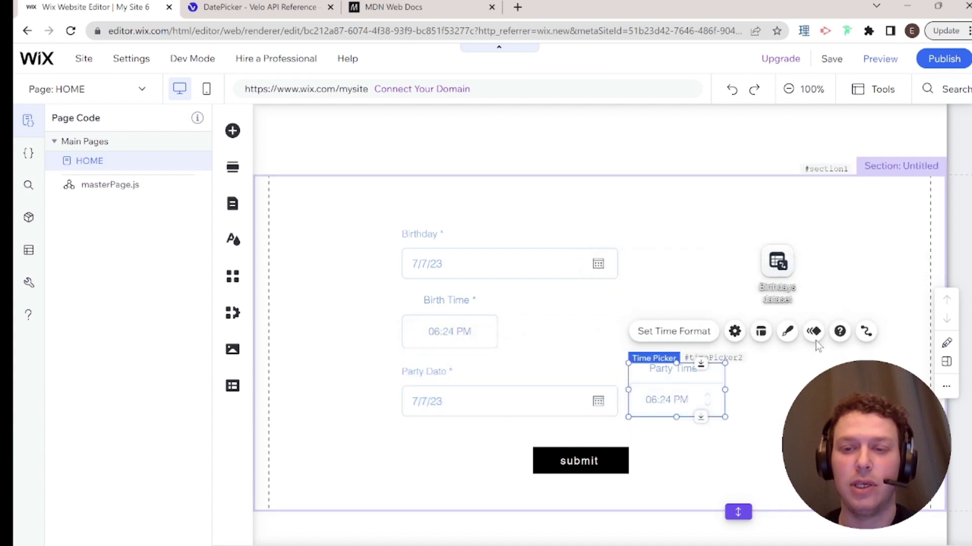
click(866, 331)
scroll(560, 353, down, 1)
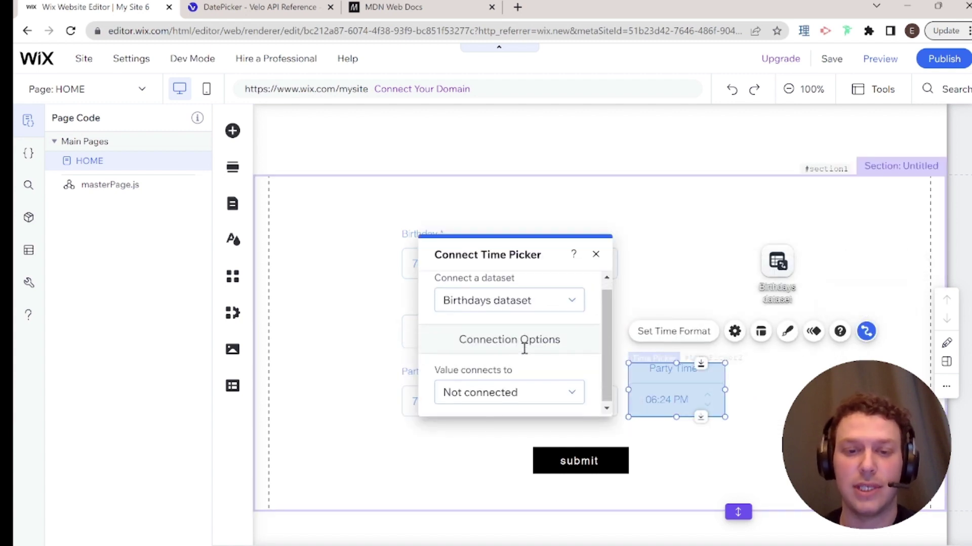
click(563, 386)
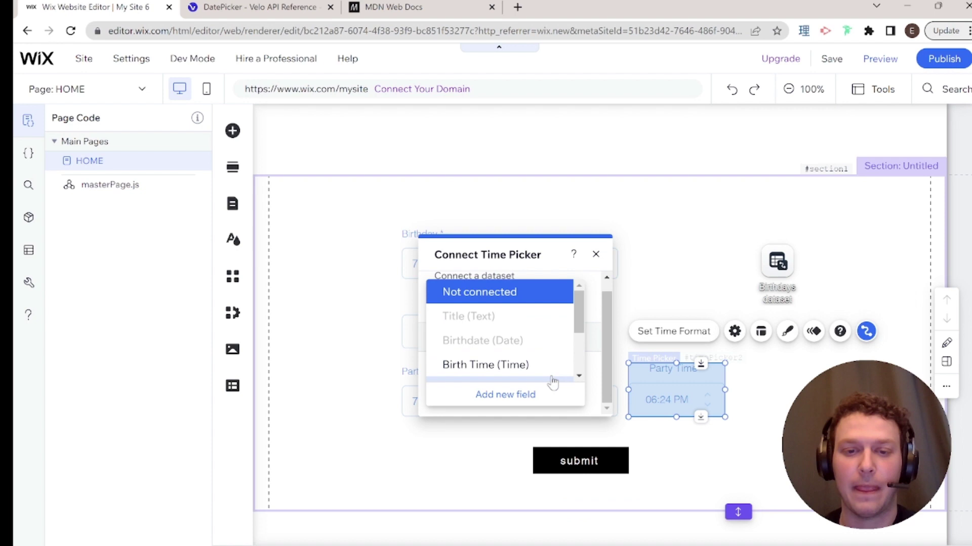
scroll(506, 344, down, 2)
click(467, 337)
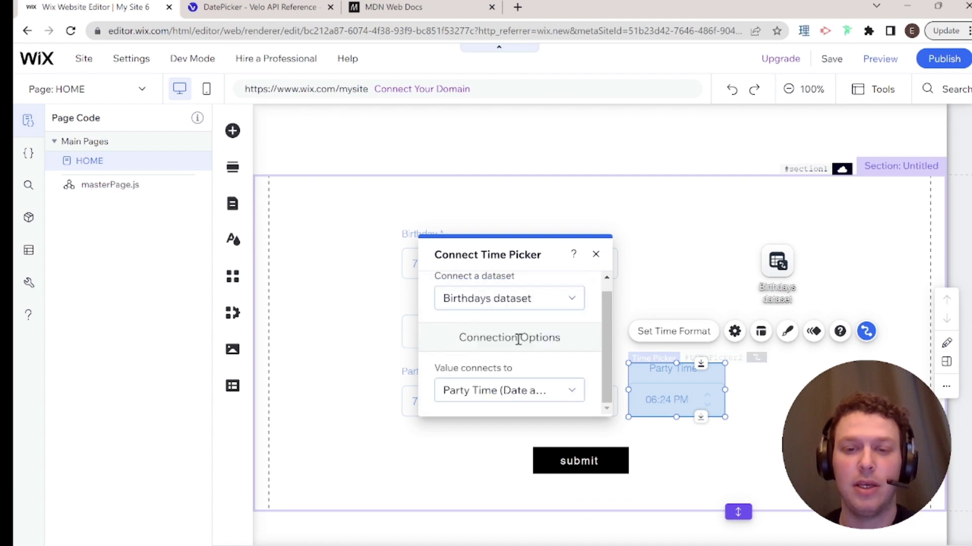
key(Escape)
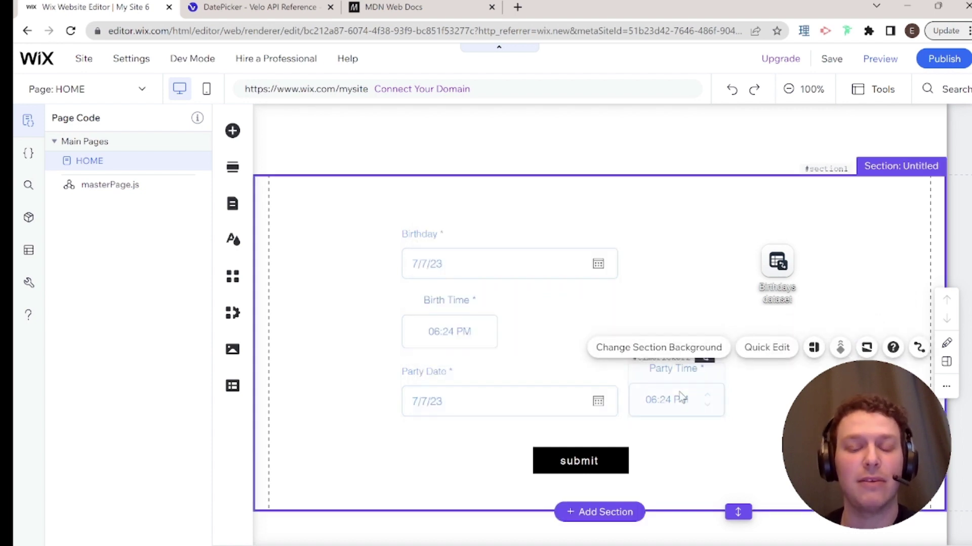
click(491, 399)
click(636, 400)
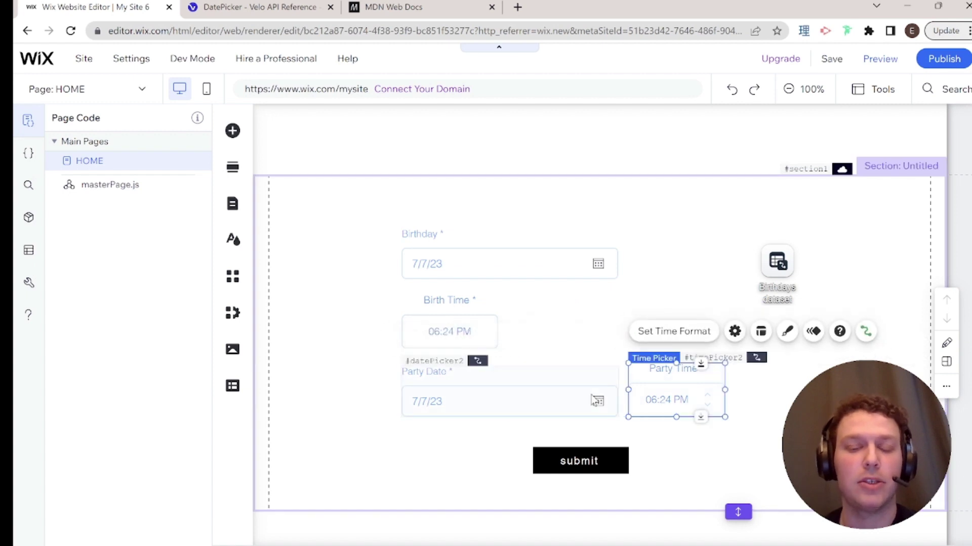
click(591, 396)
scroll(591, 395, down, 1)
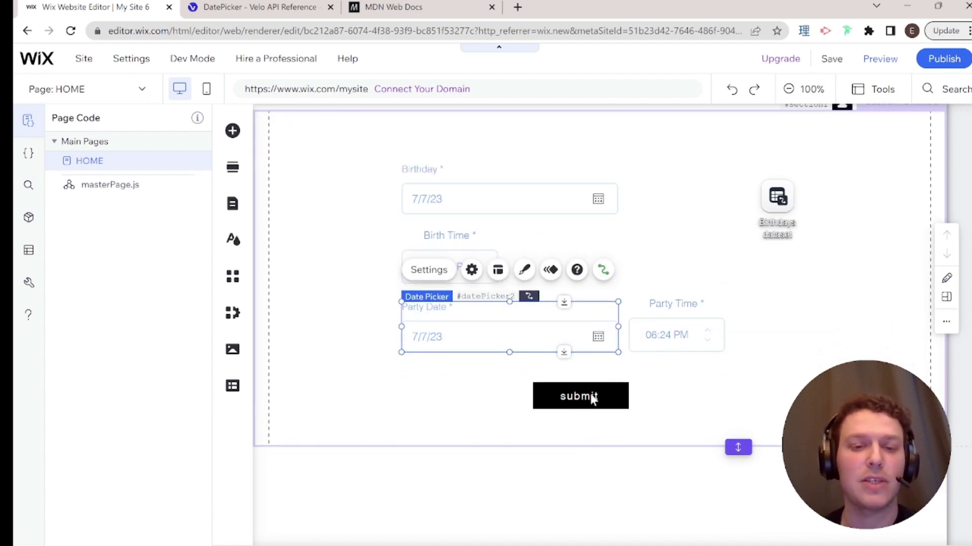
click(688, 320)
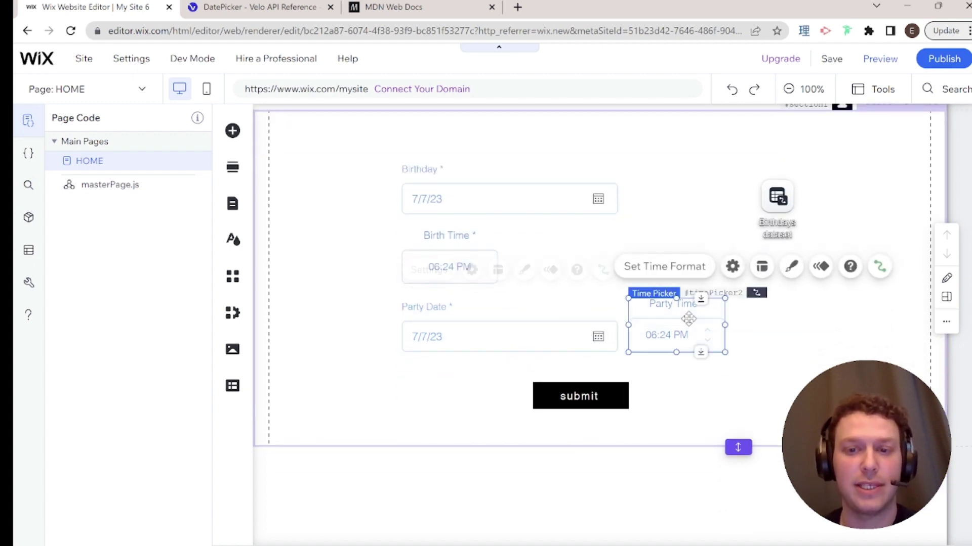
Step: Connect the submit button to the Birthdays dataset with Submit as its click action
click(573, 394)
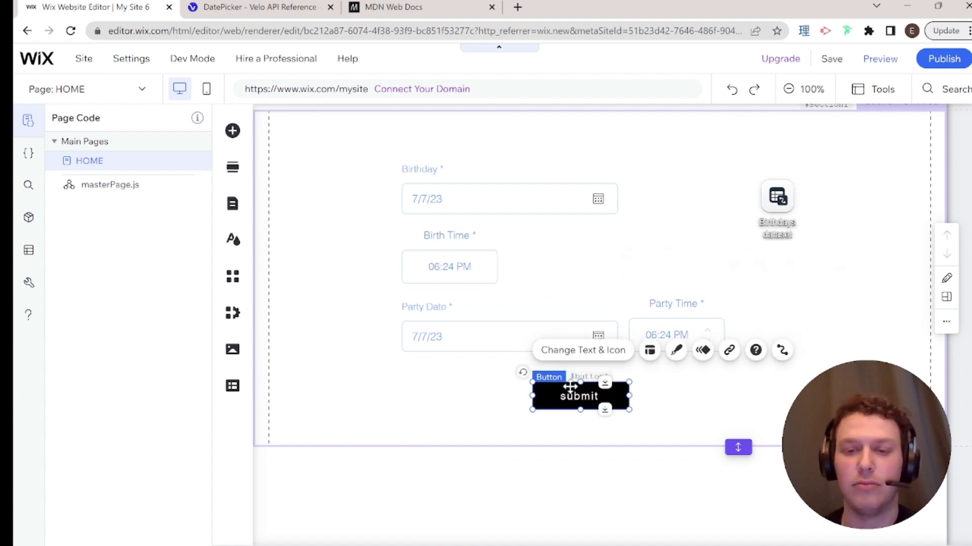
click(780, 350)
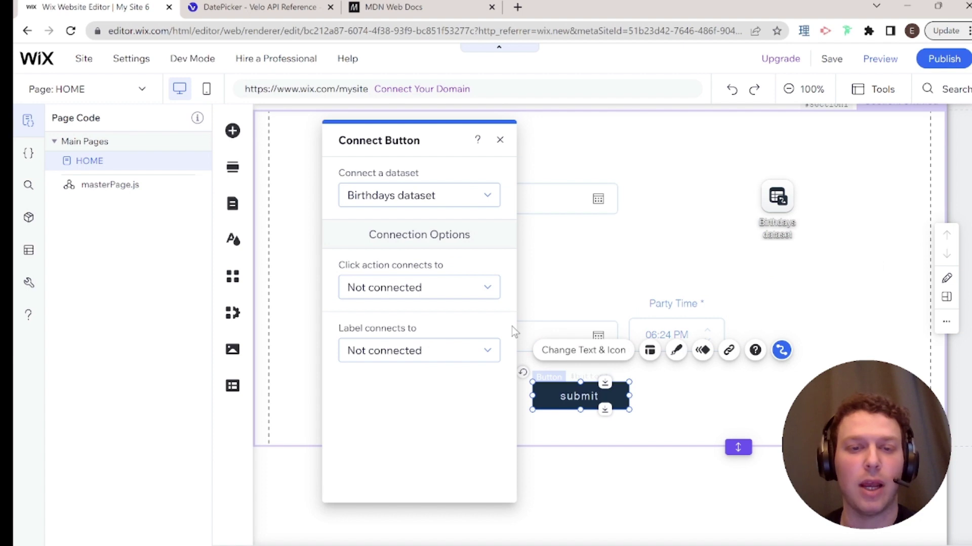
click(419, 294)
click(397, 363)
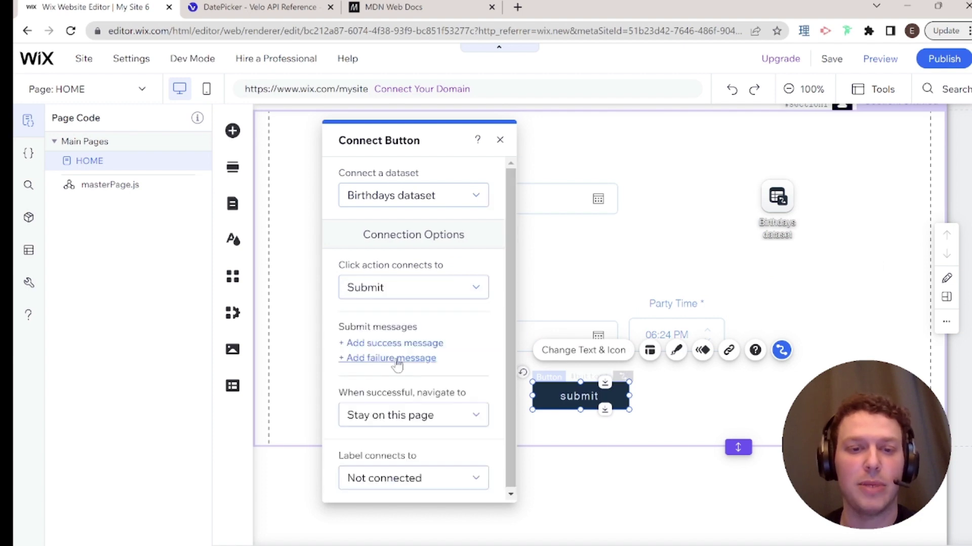
Step: Add a success message to the submit button's connection and place its text directly below the button
click(418, 344)
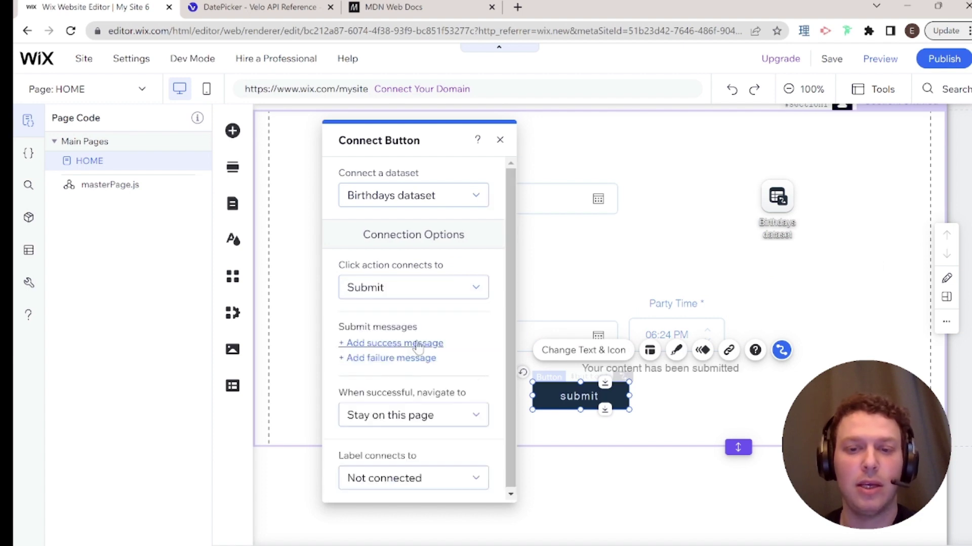
click(699, 369)
drag(699, 368, 605, 427)
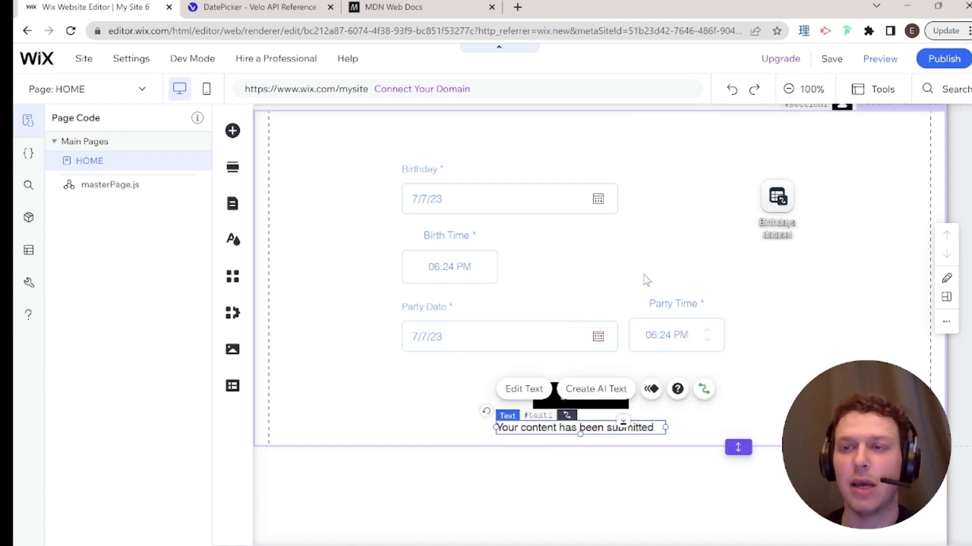
Step: Preview the page and choose a date of birth in the Birthday date picker
click(871, 60)
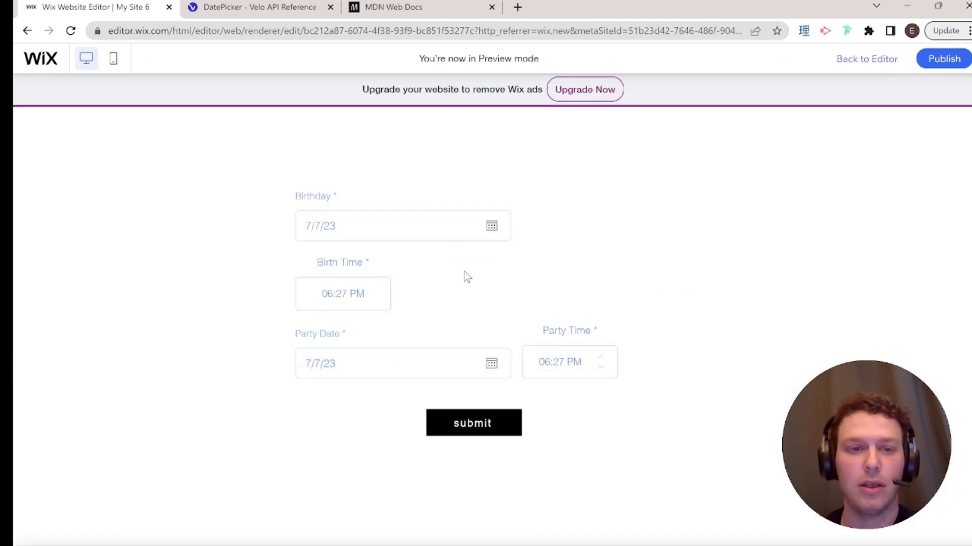
click(394, 231)
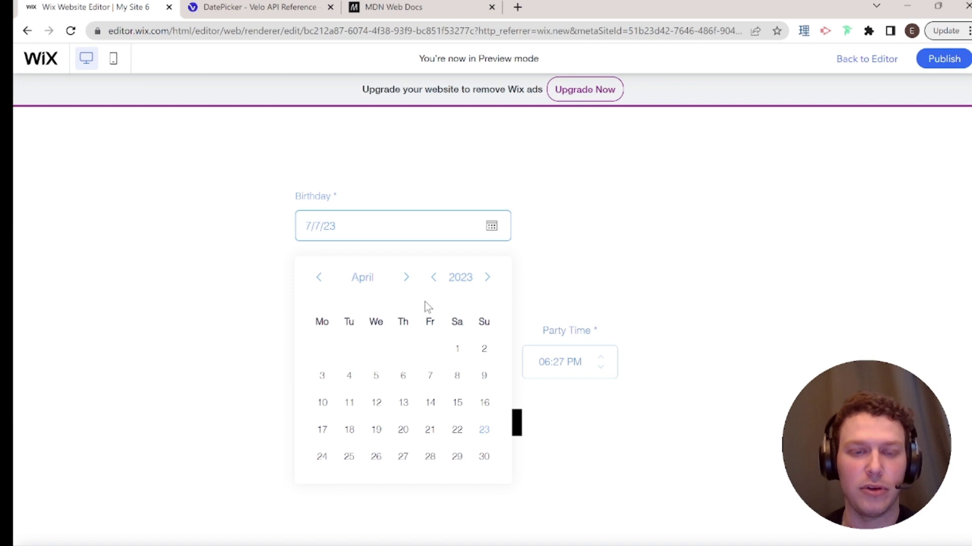
click(320, 280)
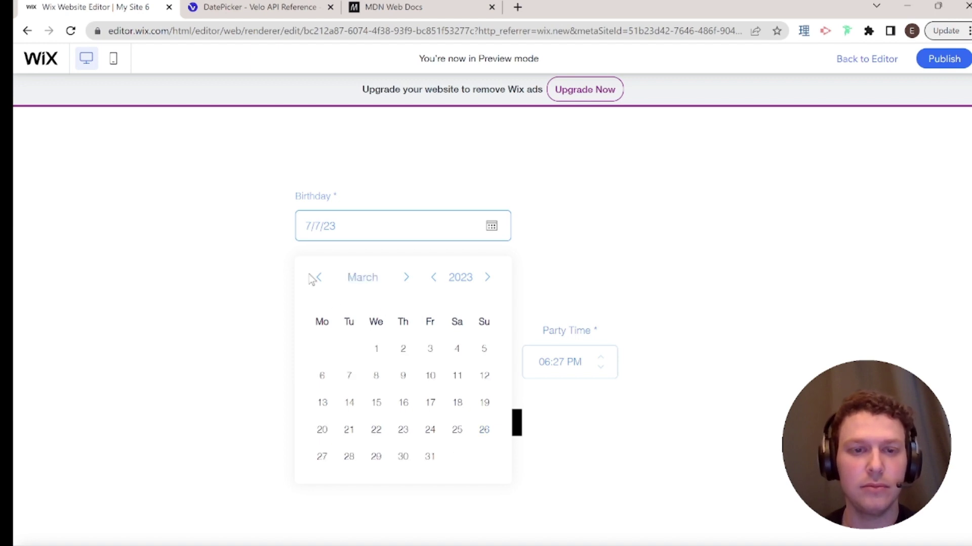
click(488, 280)
click(461, 282)
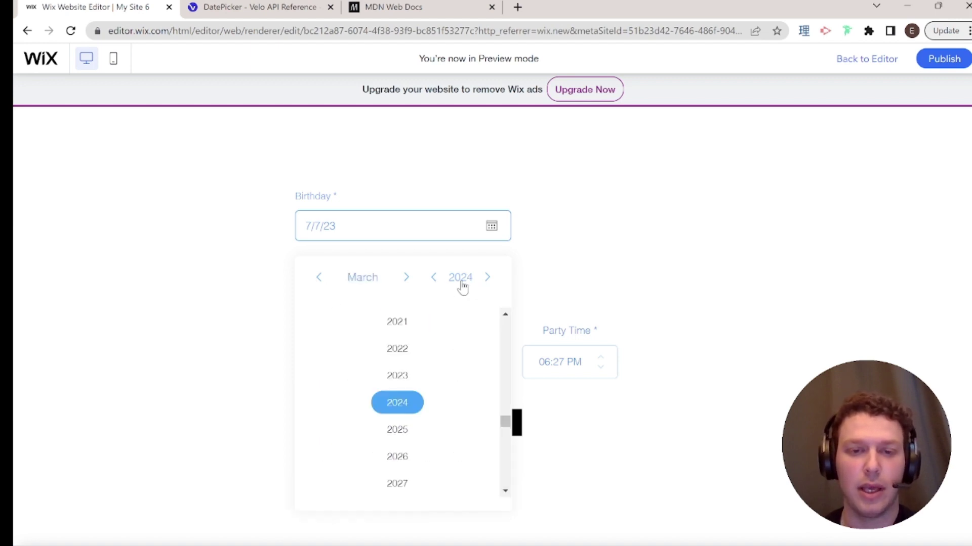
scroll(415, 375, up, 10)
scroll(414, 375, up, 4)
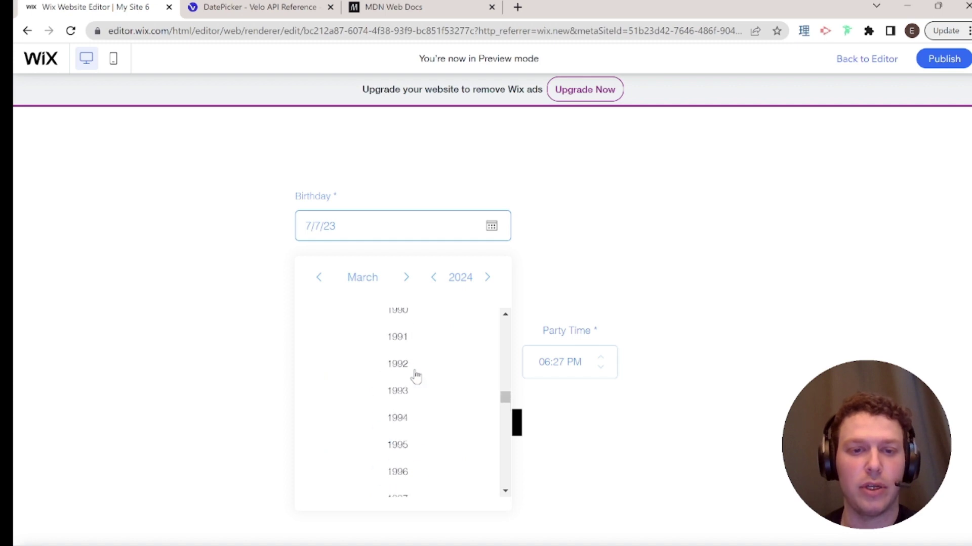
click(412, 400)
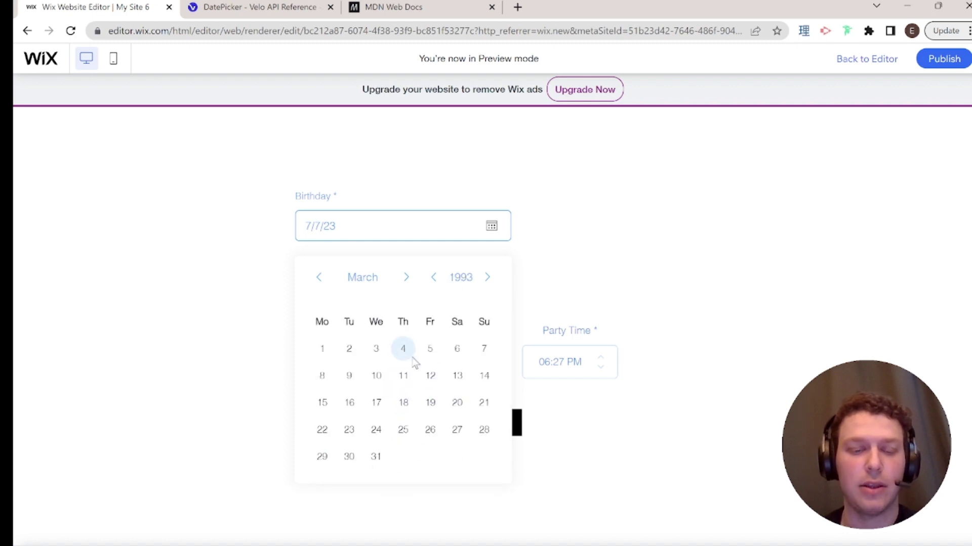
click(408, 379)
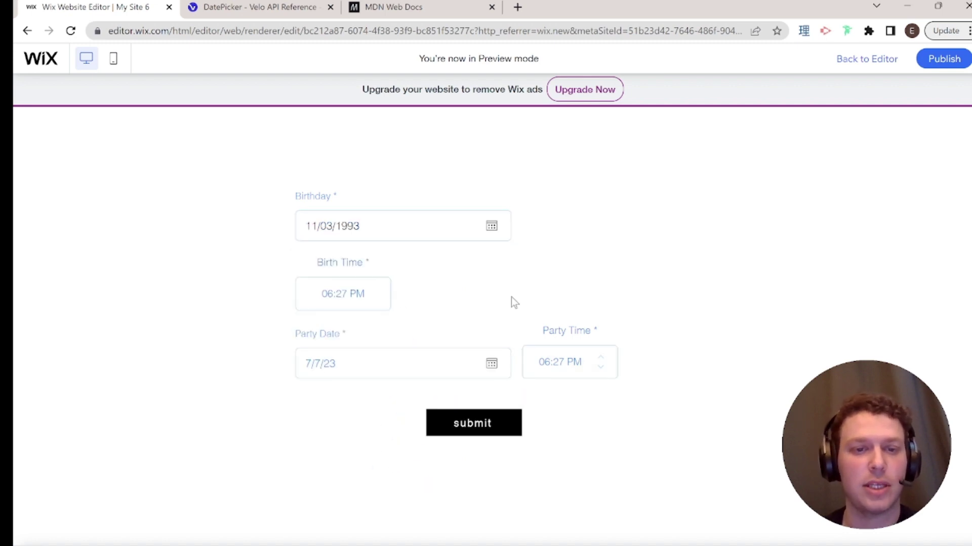
Step: Set the Birth Time in the previewed form to 09:50 AM
click(342, 298)
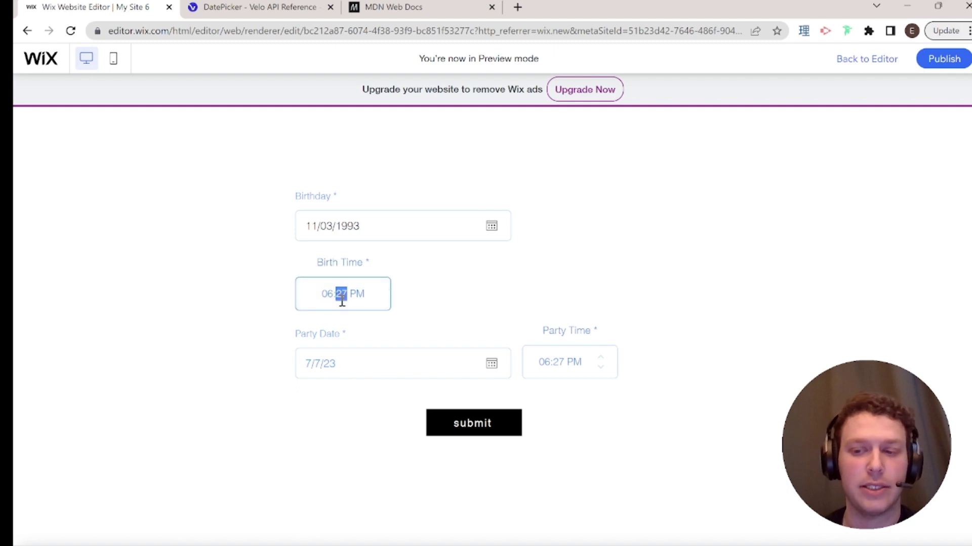
click(315, 297)
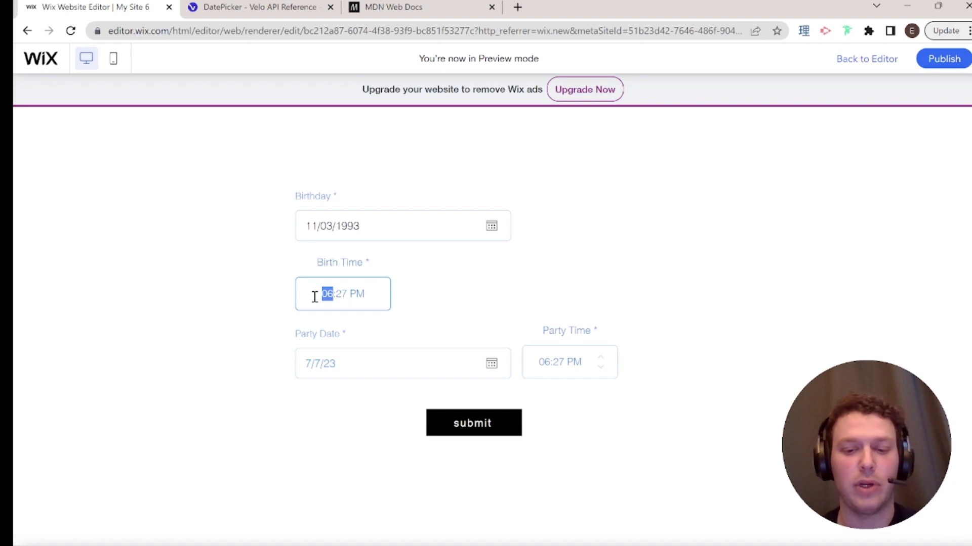
text(09:50)
click(455, 288)
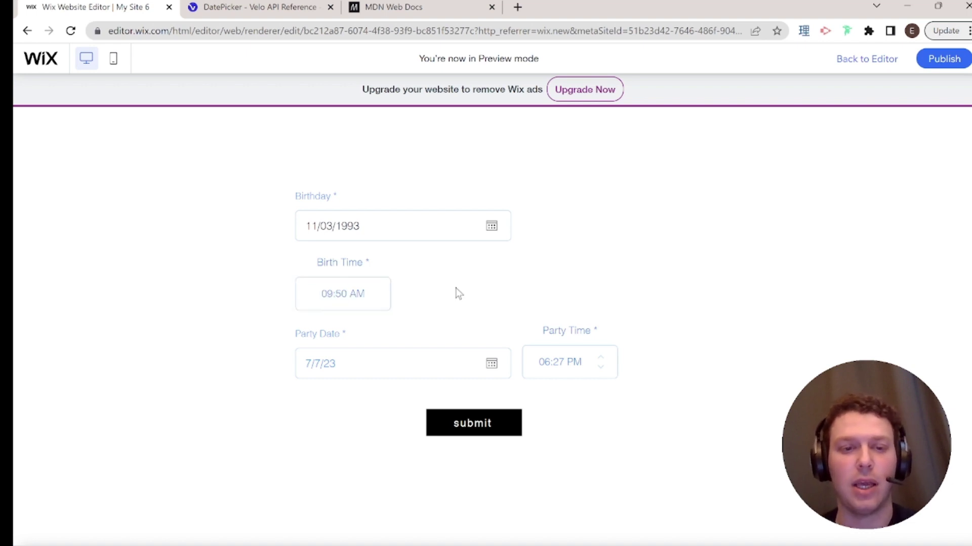
Step: Set the Party Date in the previewed form to 13/04/2023
click(400, 379)
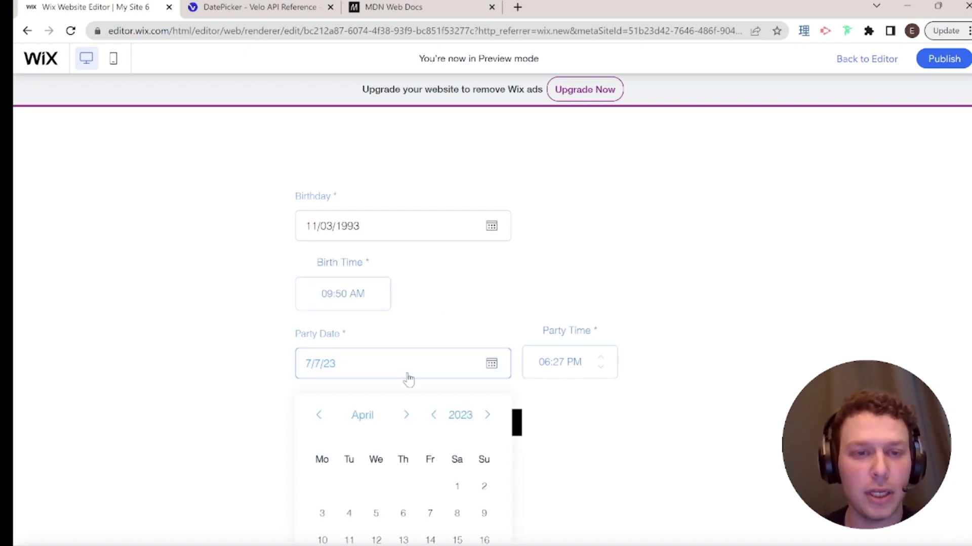
scroll(382, 299, down, 1)
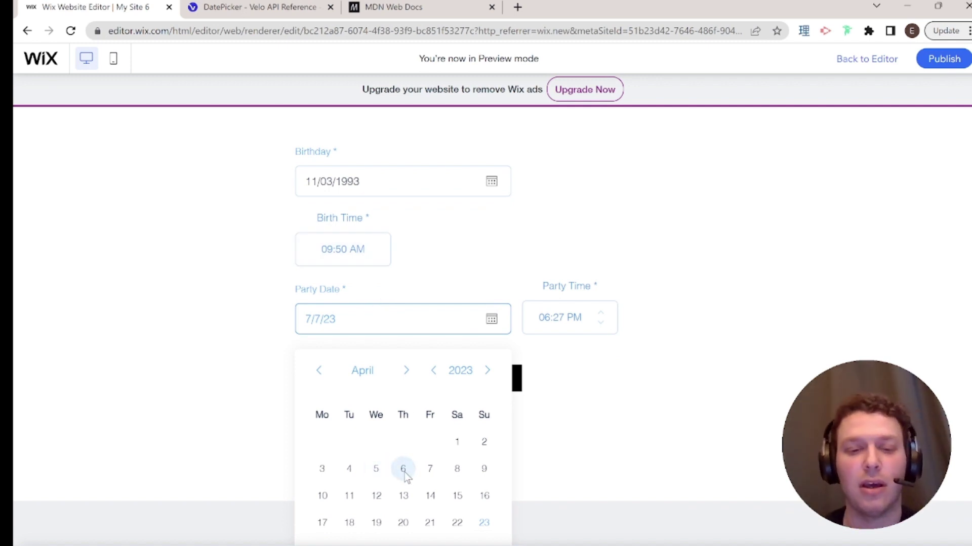
click(404, 497)
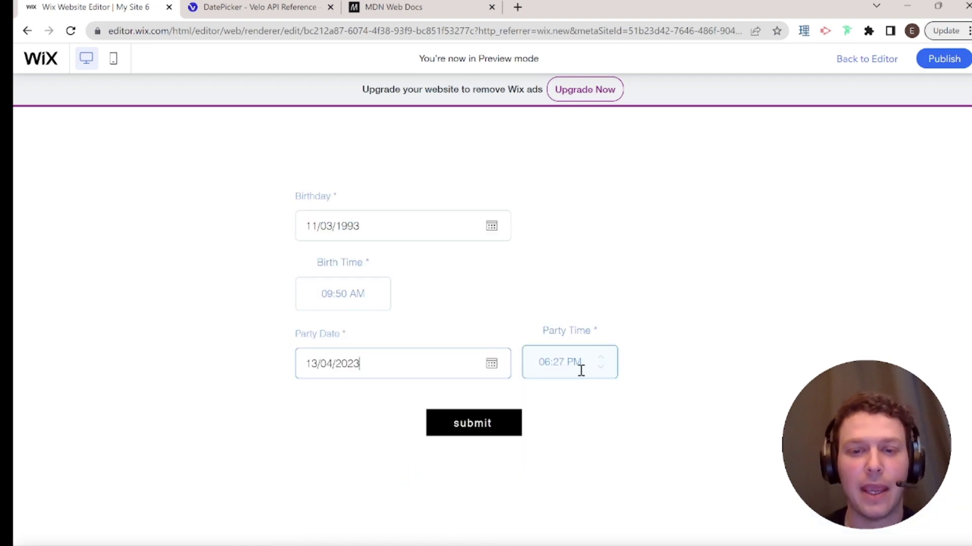
Step: Set the Party Time to 05:30 PM and submit the form
click(556, 364)
click(547, 368)
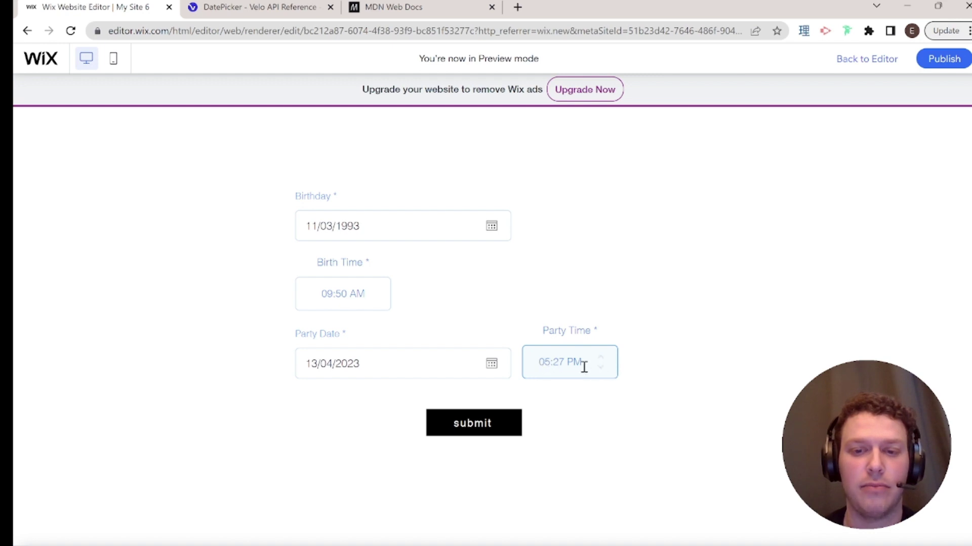
click(563, 363)
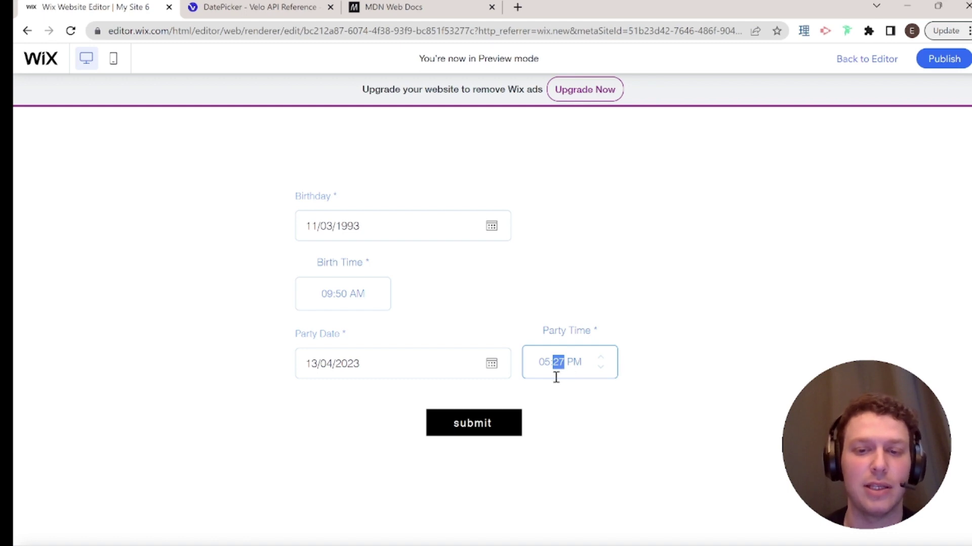
text(30)
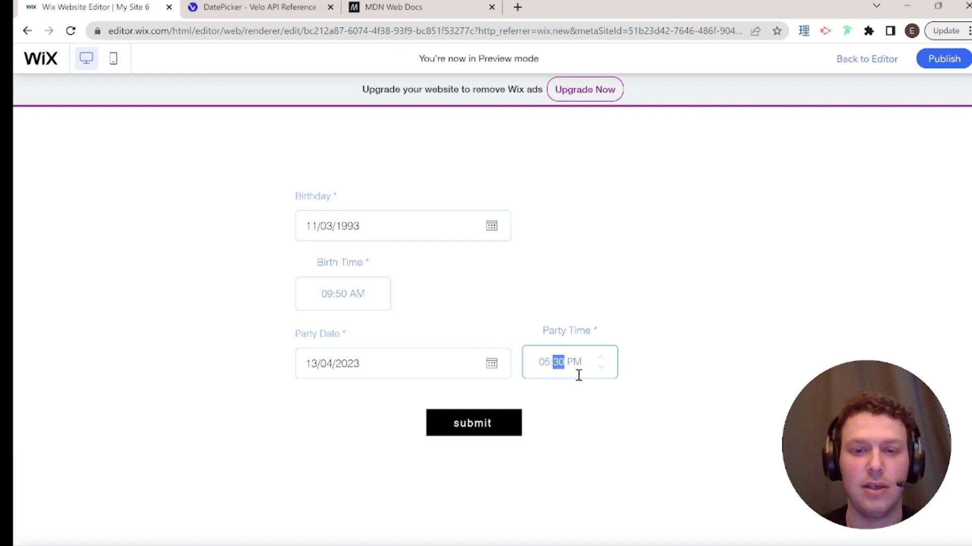
click(652, 294)
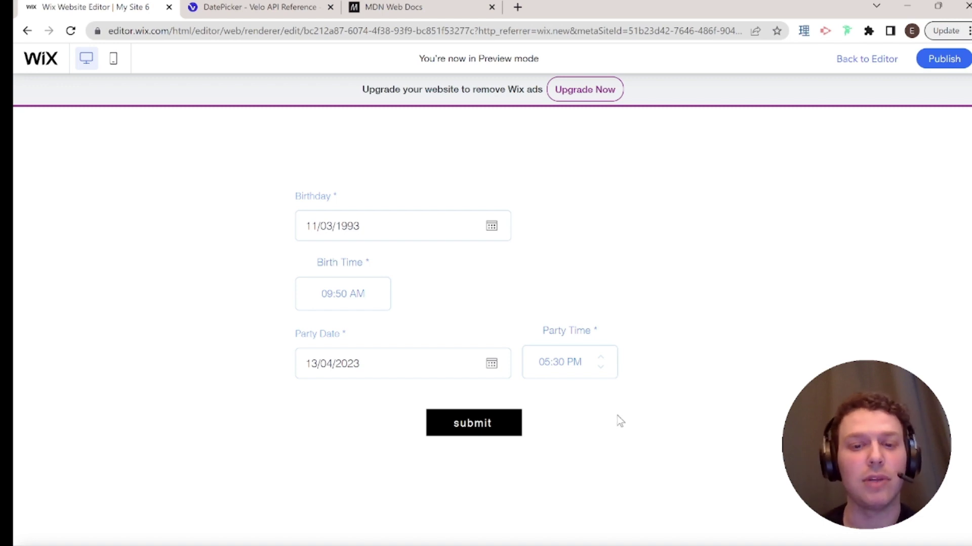
click(497, 429)
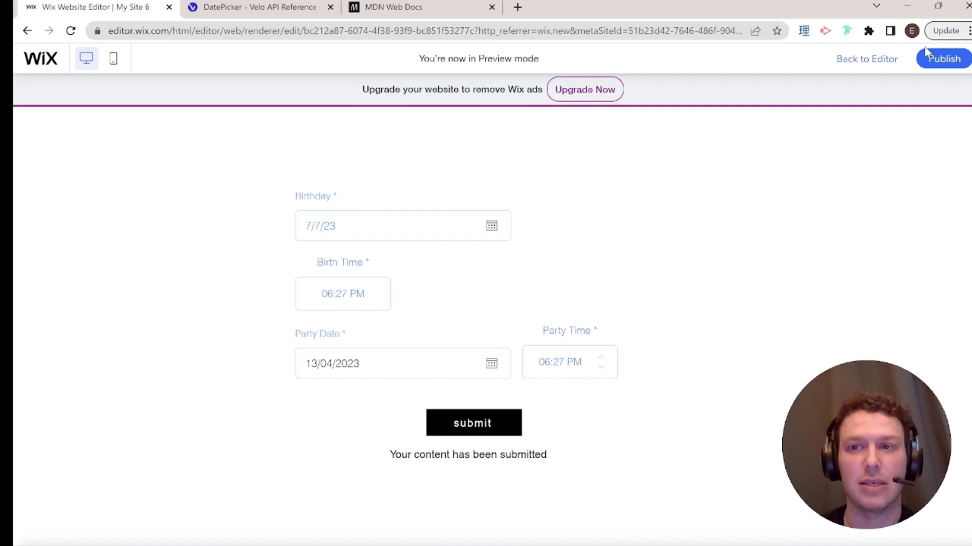
Step: Return from the preview to the editor and open the Birthdays collection in the Content Manager
click(888, 66)
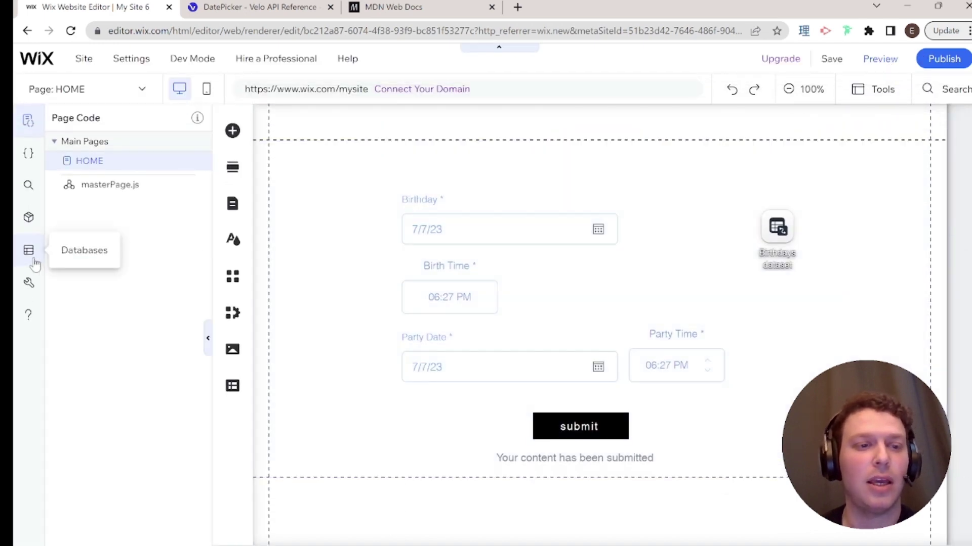
click(33, 259)
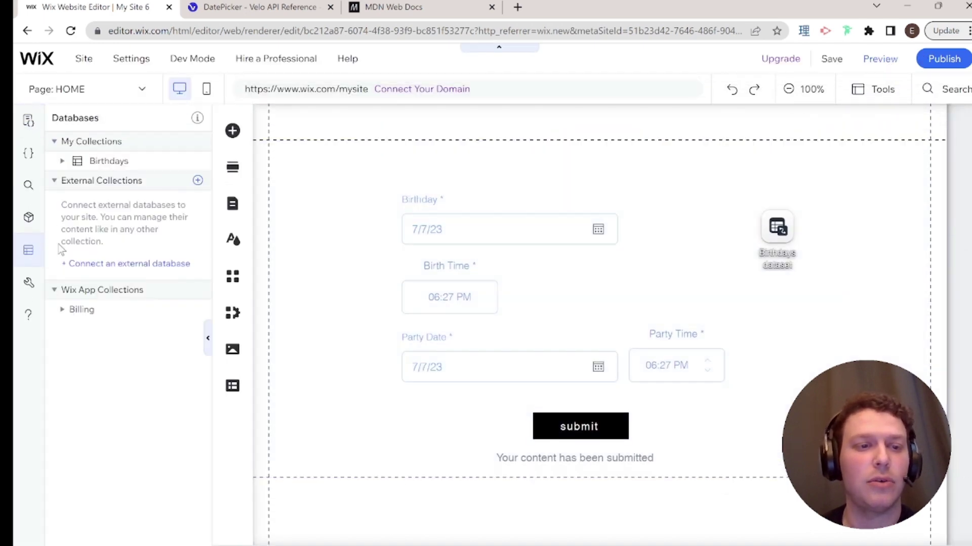
click(130, 163)
click(197, 161)
click(238, 167)
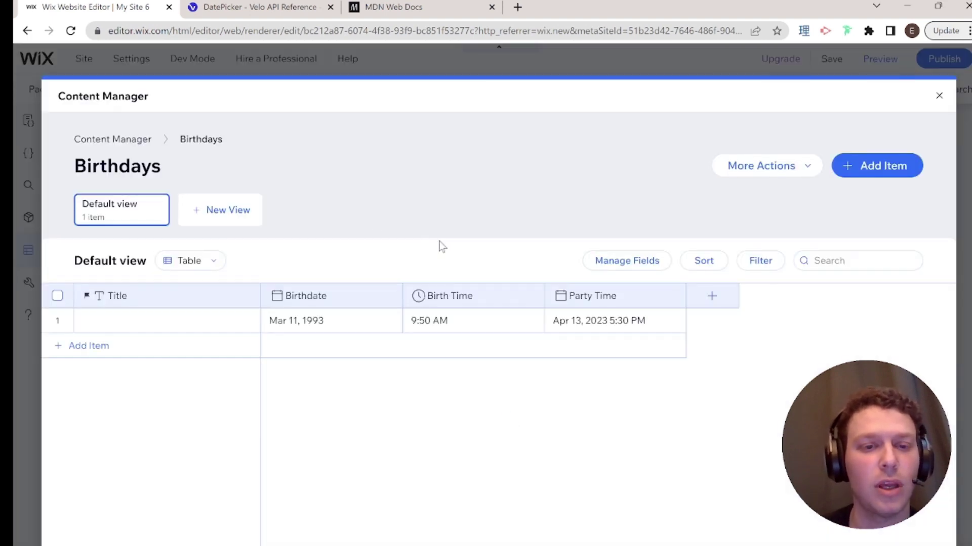
Step: Examine the Birthdate cell of the submitted item and leave it without editing
click(293, 325)
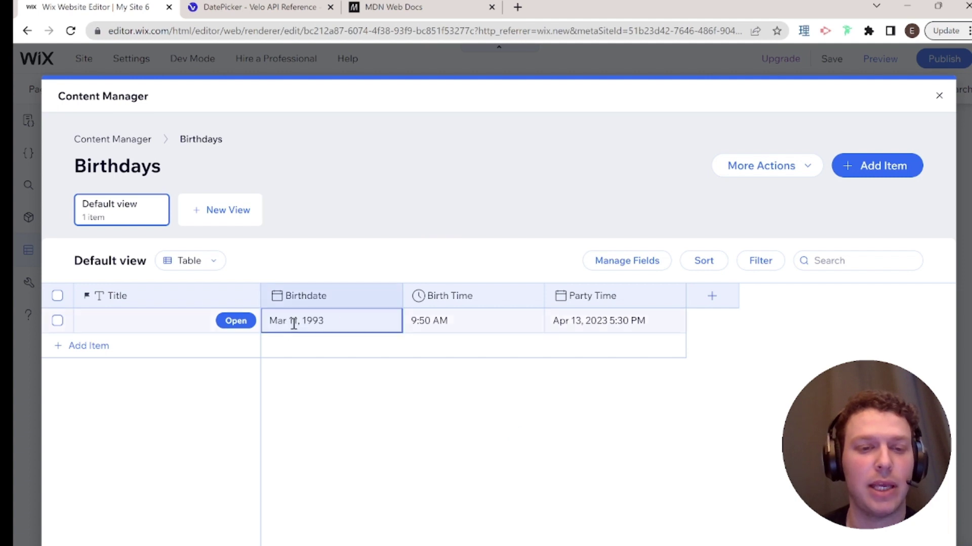
click(293, 324)
click(266, 324)
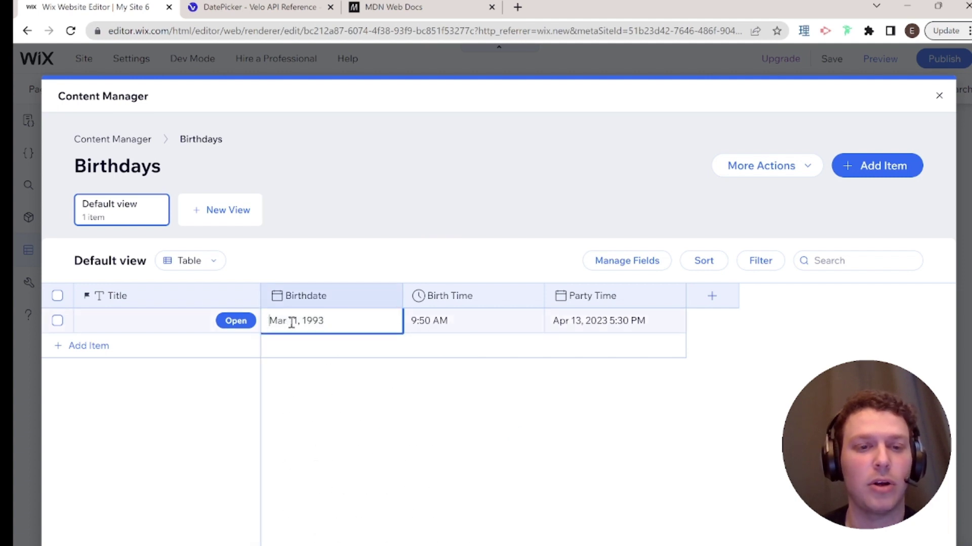
key(Escape)
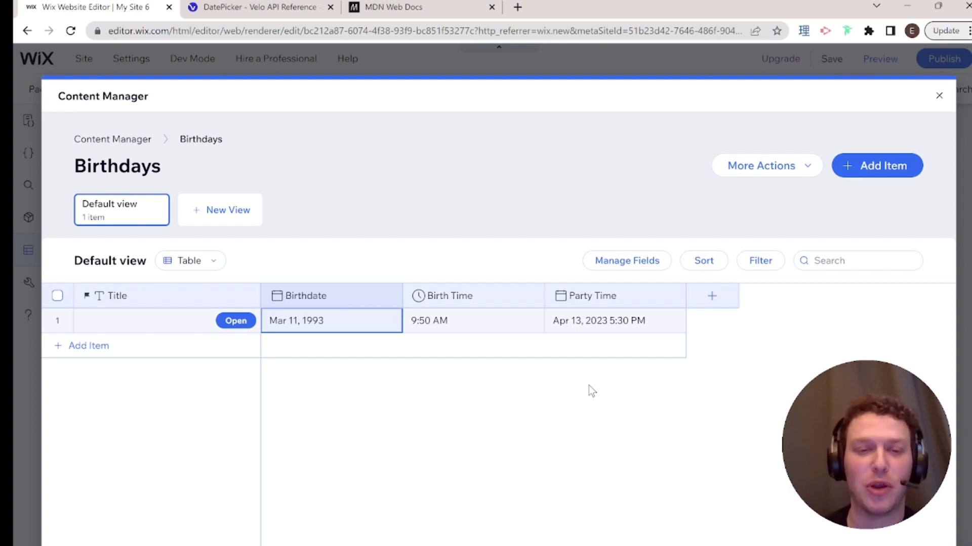
Step: Enter "test" as the Title of the submitted item in the Birthdays collection
click(141, 322)
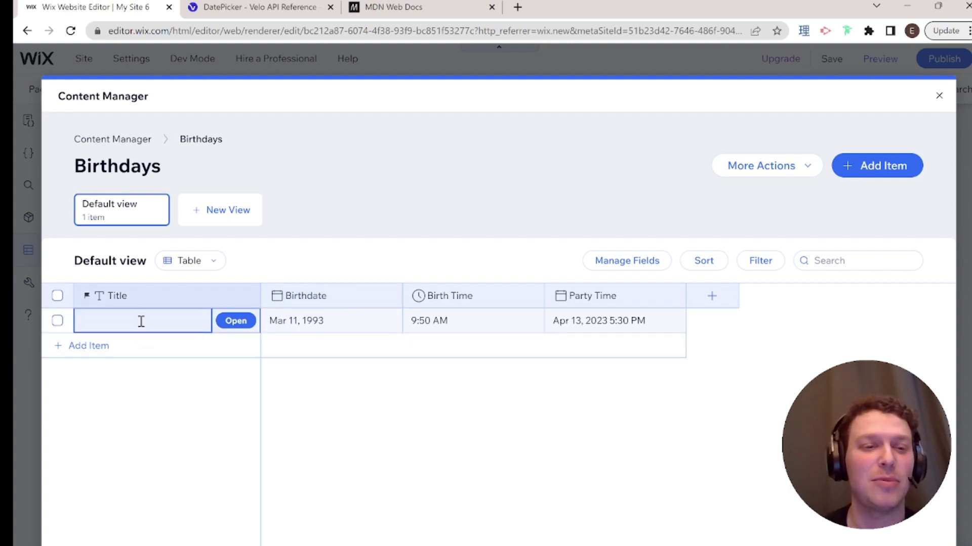
click(141, 322)
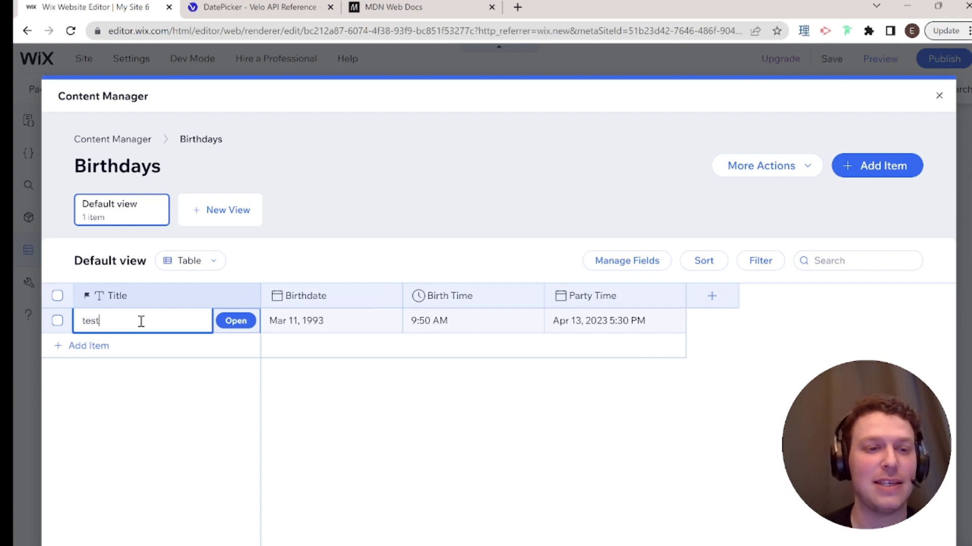
click(378, 486)
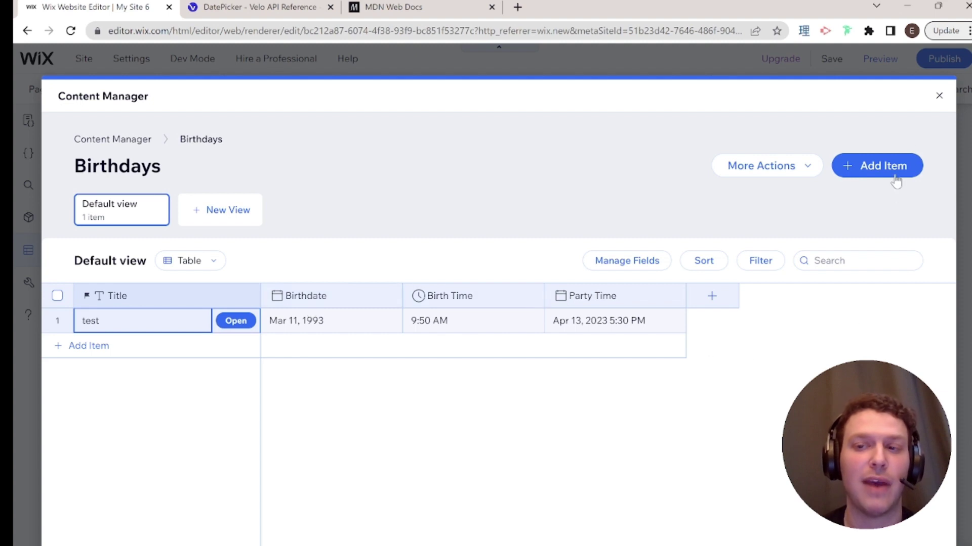
Step: Close the Content Manager and add a dynamic item page for the Birthdays collection
click(944, 101)
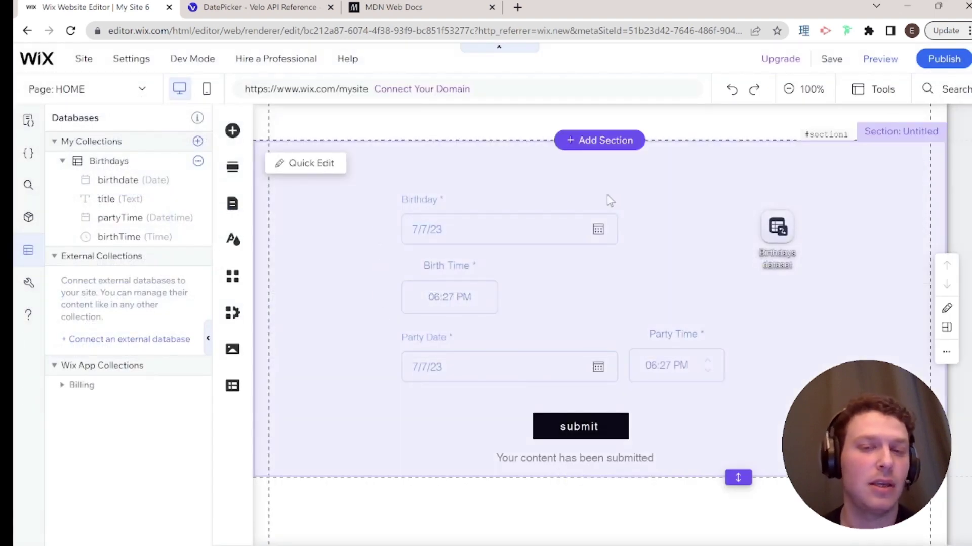
scroll(594, 203, down, 1)
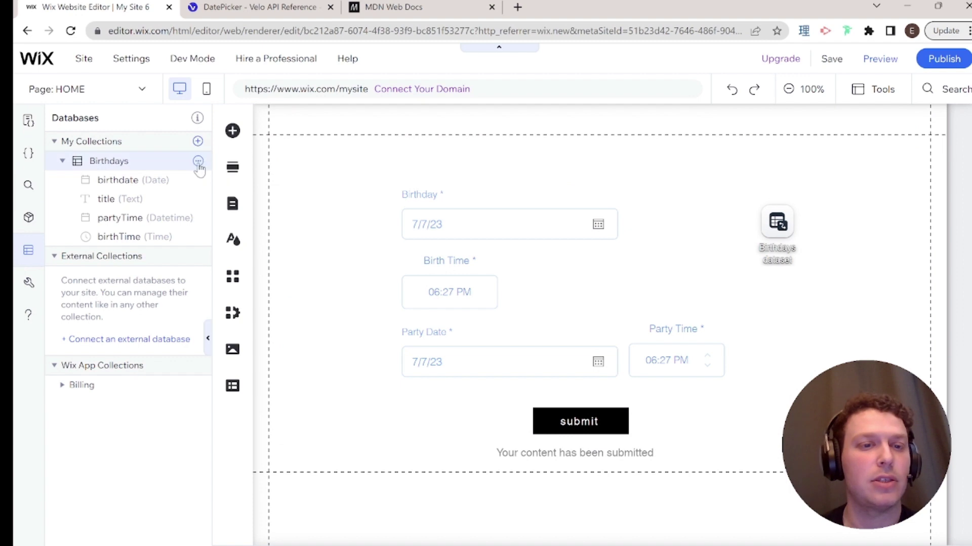
click(197, 162)
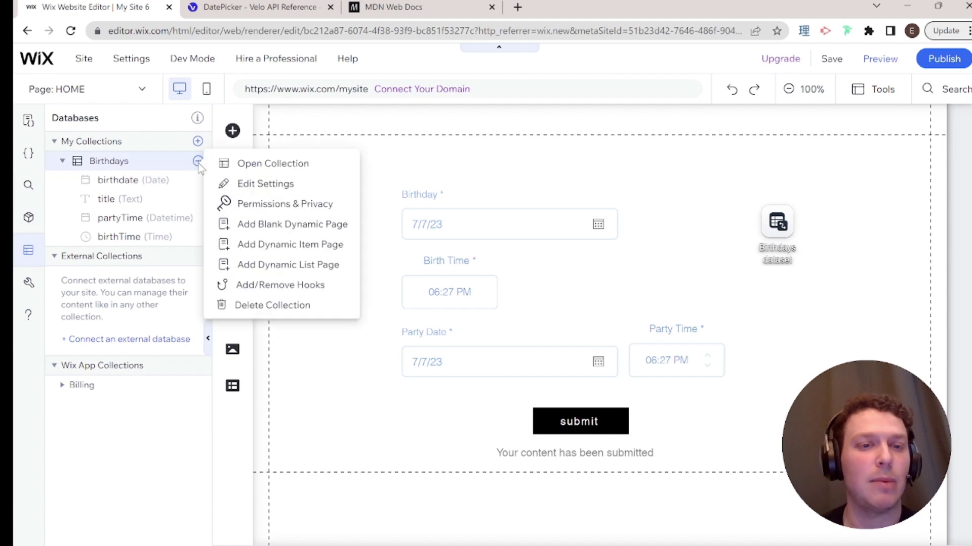
click(271, 245)
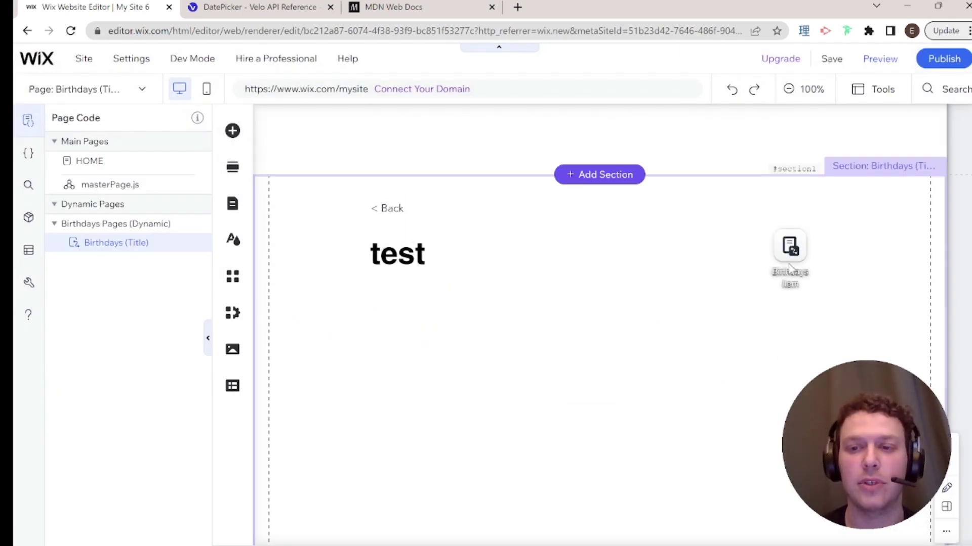
click(790, 247)
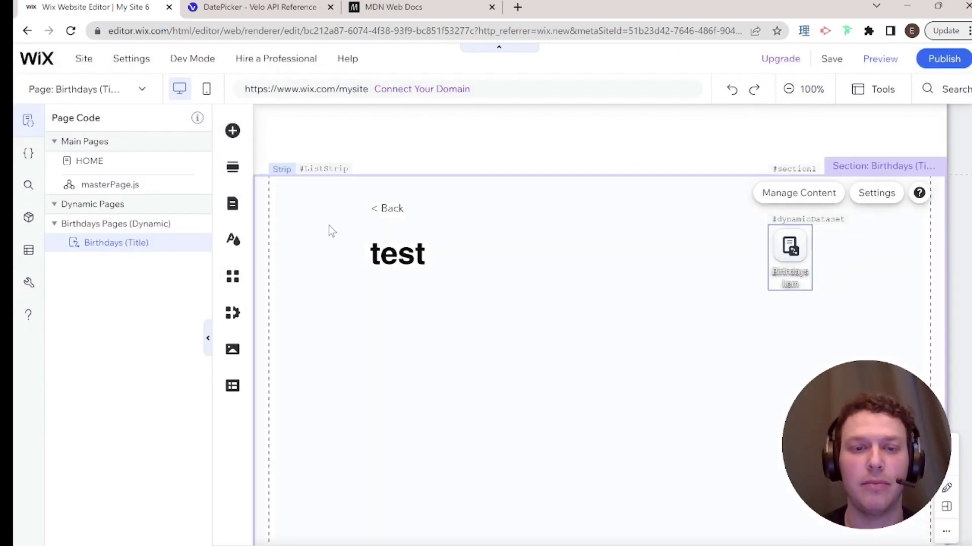
Step: Delete the Back link, the title text and the remaining default elements from the dynamic item page, keeping the dataset
click(387, 205)
key(Delete)
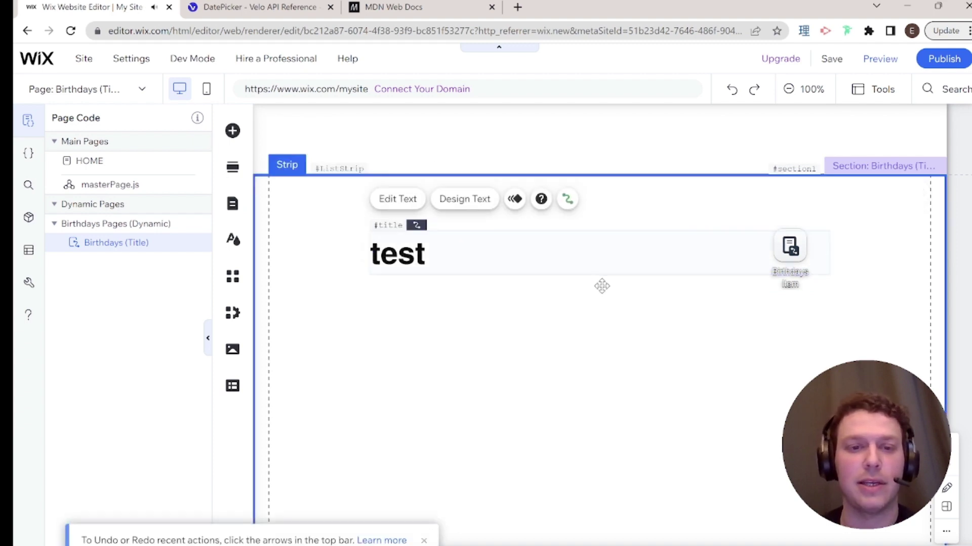
scroll(601, 284, down, 5)
drag(397, 408, 799, 373)
scroll(671, 304, up, 5)
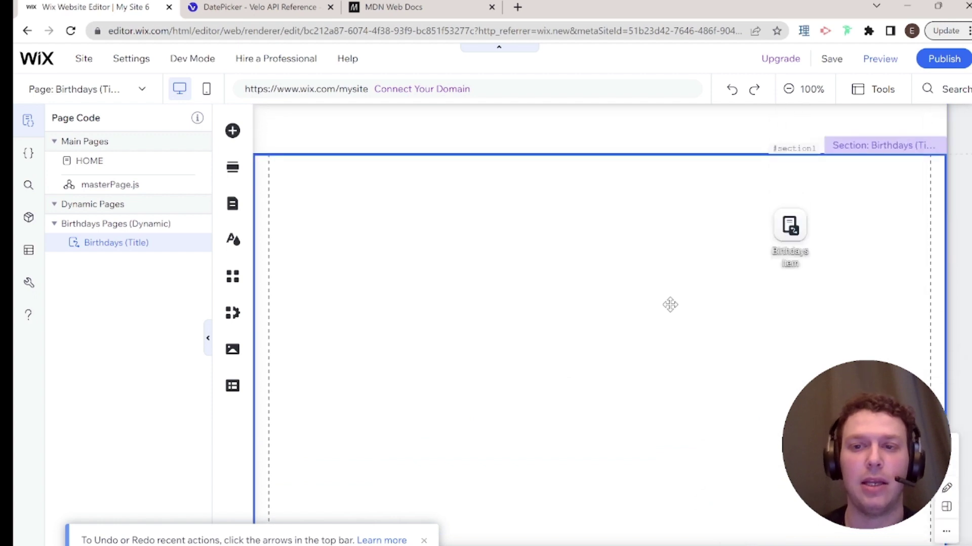
Step: Add a Paragraph 1 themed text in the upper part of the page and change its text to "Birthday"
click(232, 132)
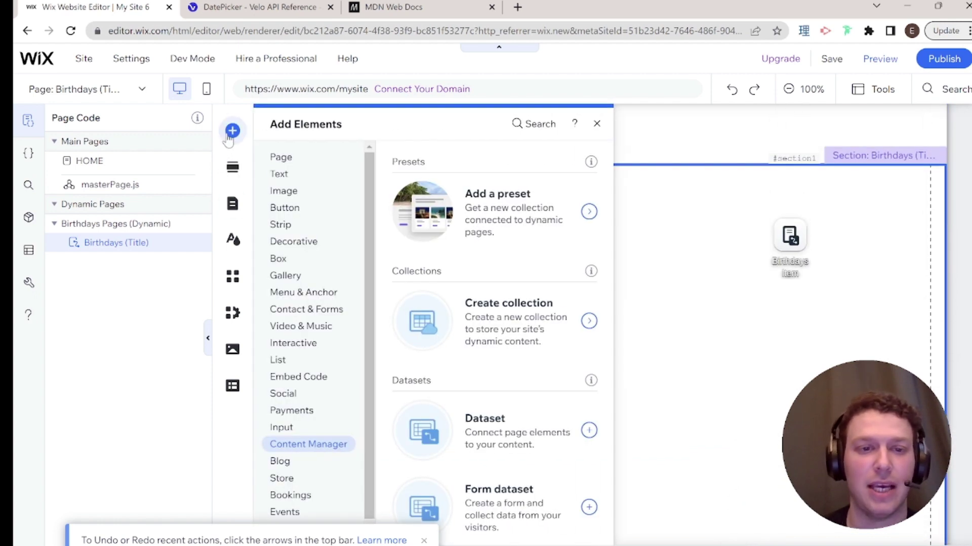
click(276, 173)
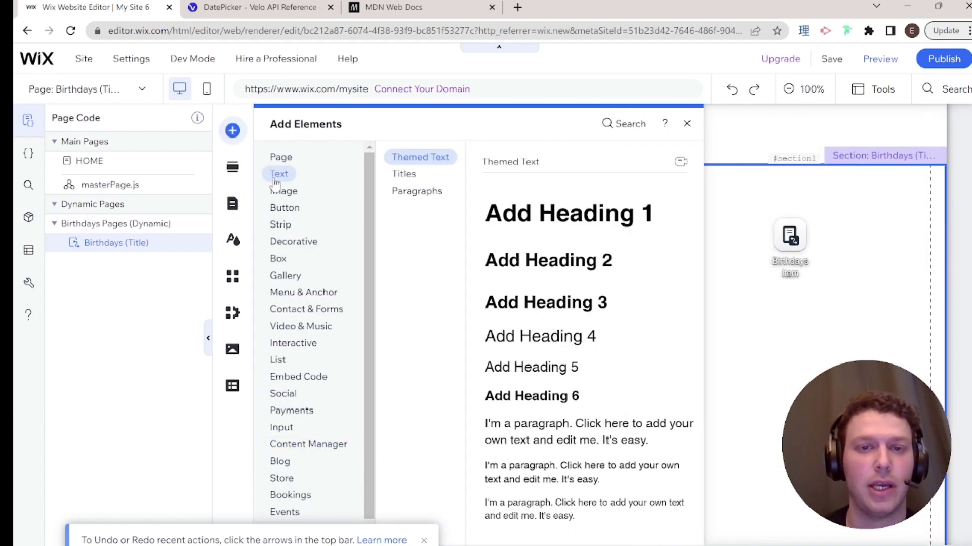
click(581, 427)
drag(606, 339, 484, 280)
double_click(483, 280)
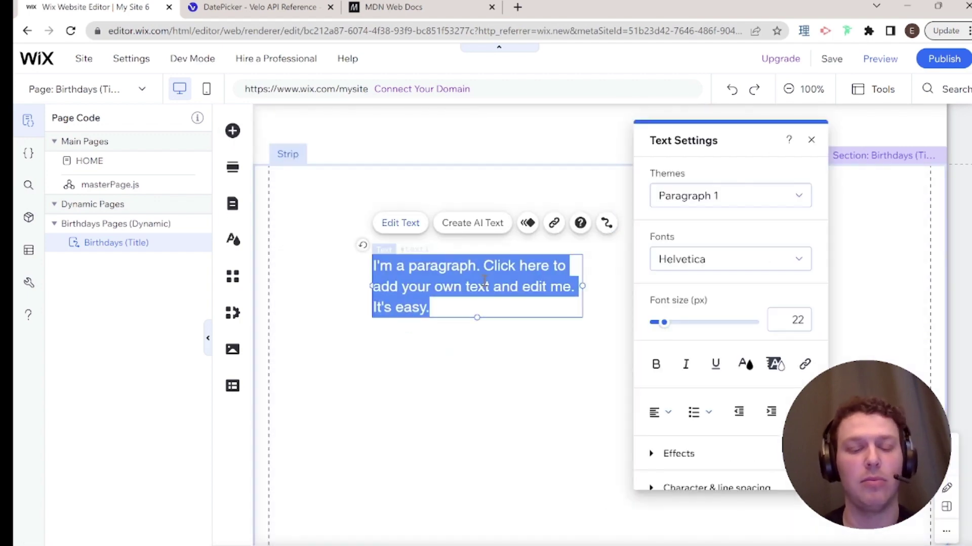
text(Birth)
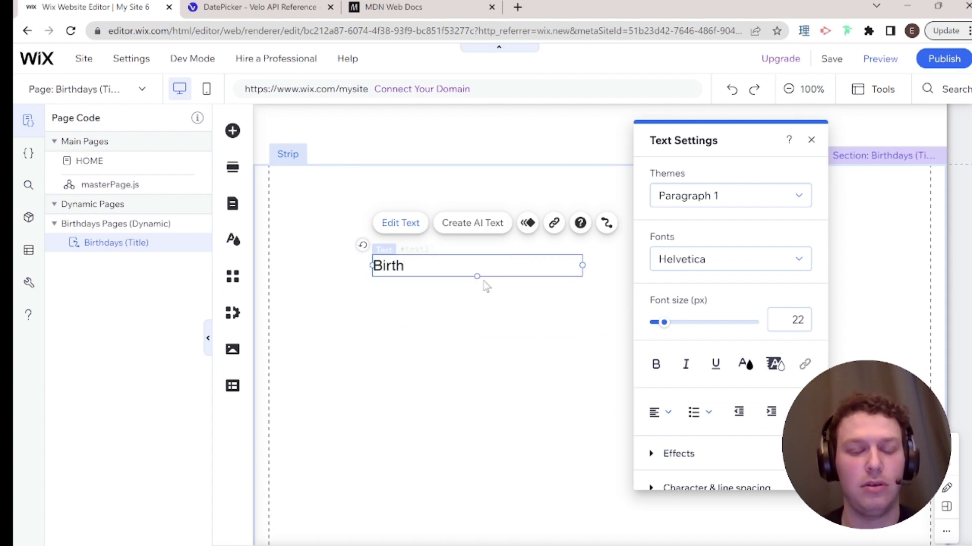
text(day)
key(Return)
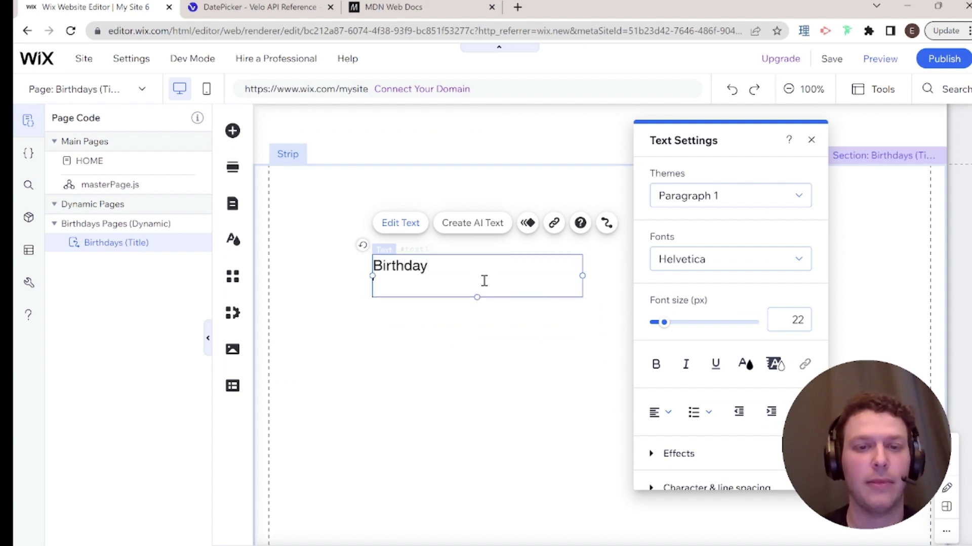
key(BackSpace)
click(473, 354)
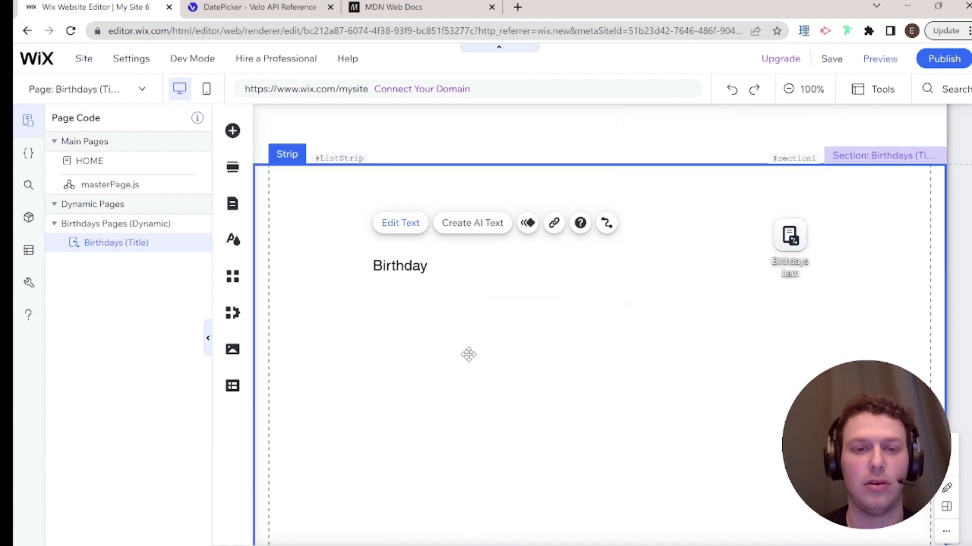
Step: Place a copy of the "Birthday" text directly beneath it and change the copy's text to "Date"
drag(421, 264, 440, 258)
click(440, 274)
double_click(440, 274)
text(Da)
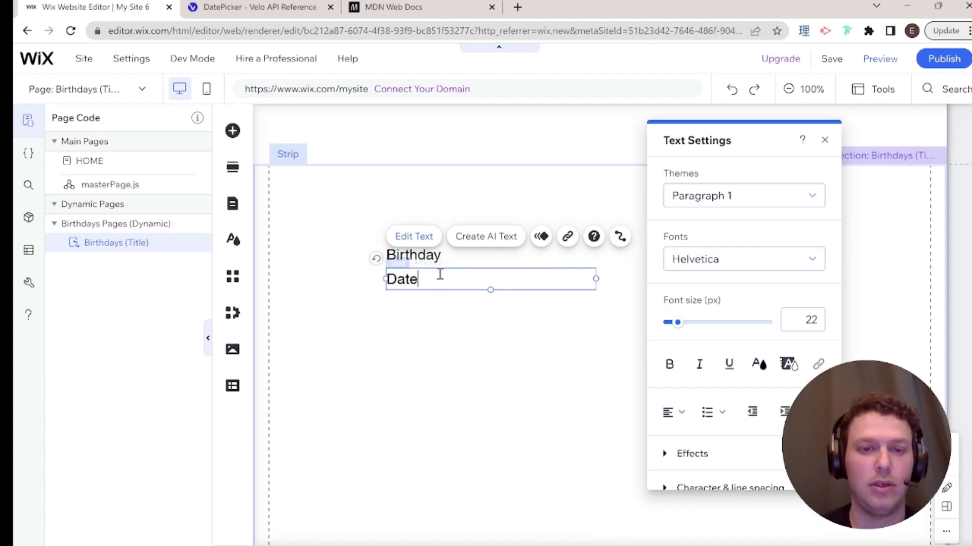
text(te)
key(Return)
key(BackSpace)
click(434, 304)
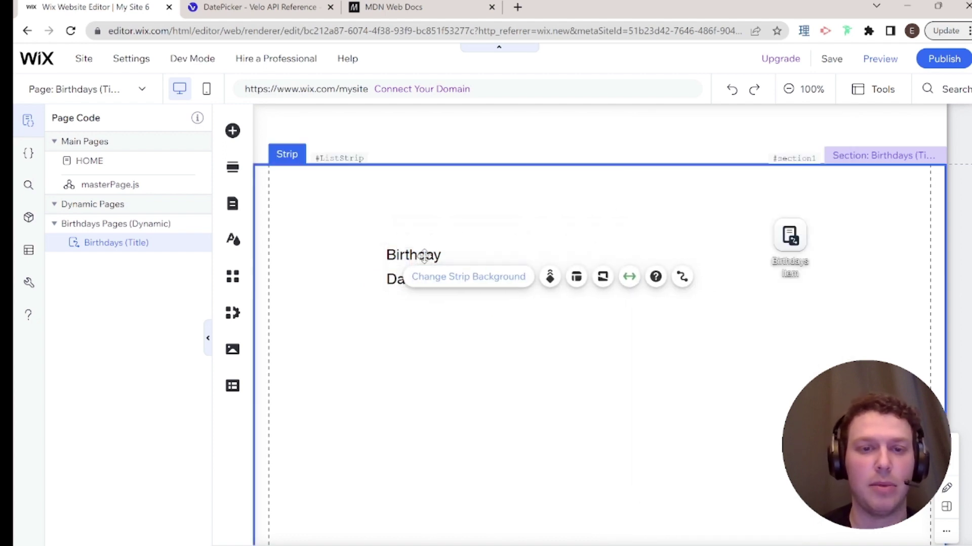
Step: Duplicate the "Birthday" and "Date" texts together and position the copies below the originals, aligned with them
click(427, 256)
shift+click(420, 286)
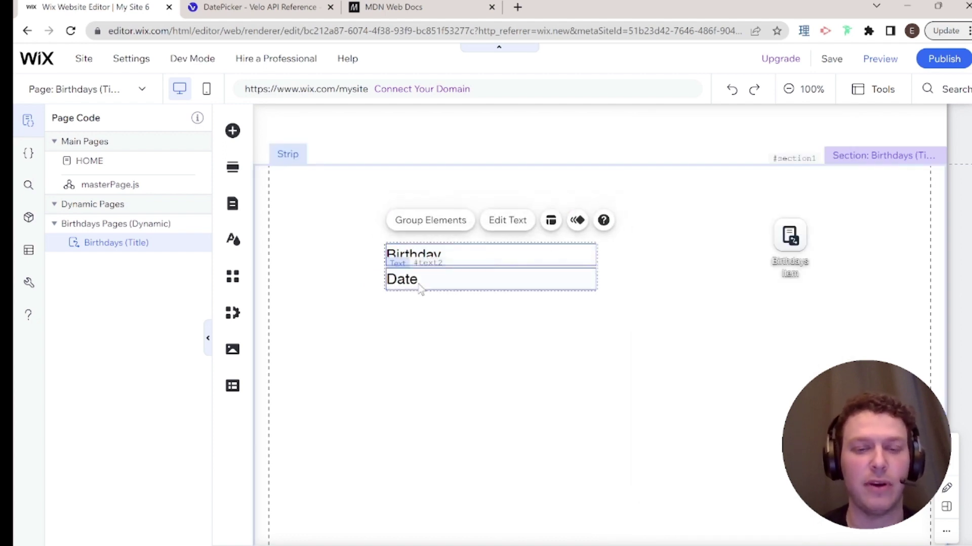
key(ctrl+d)
click(430, 291)
drag(430, 290, 416, 369)
drag(457, 296, 447, 336)
Step: Change the duplicated texts to "Birth time" and "Time"
double_click(447, 336)
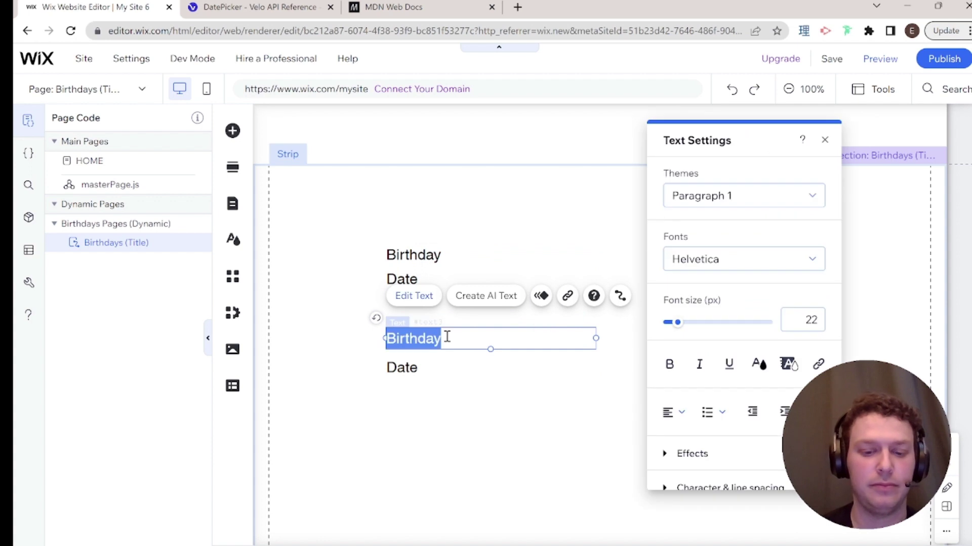
text(Birthtime)
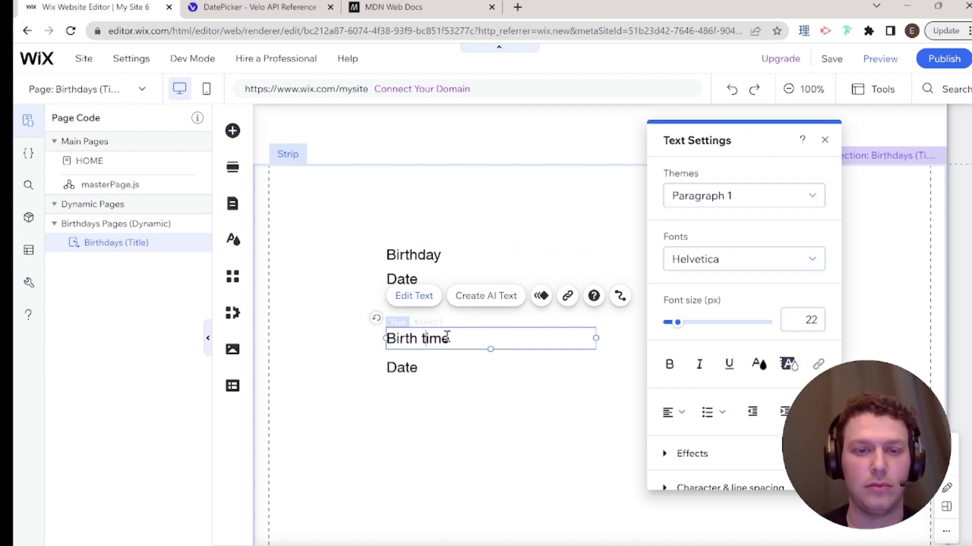
double_click(400, 369)
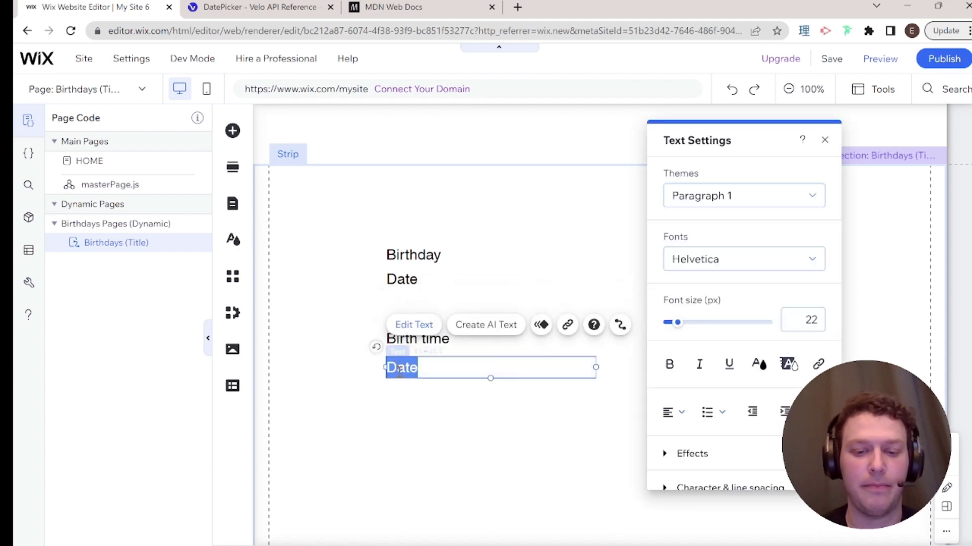
text(Time)
click(412, 411)
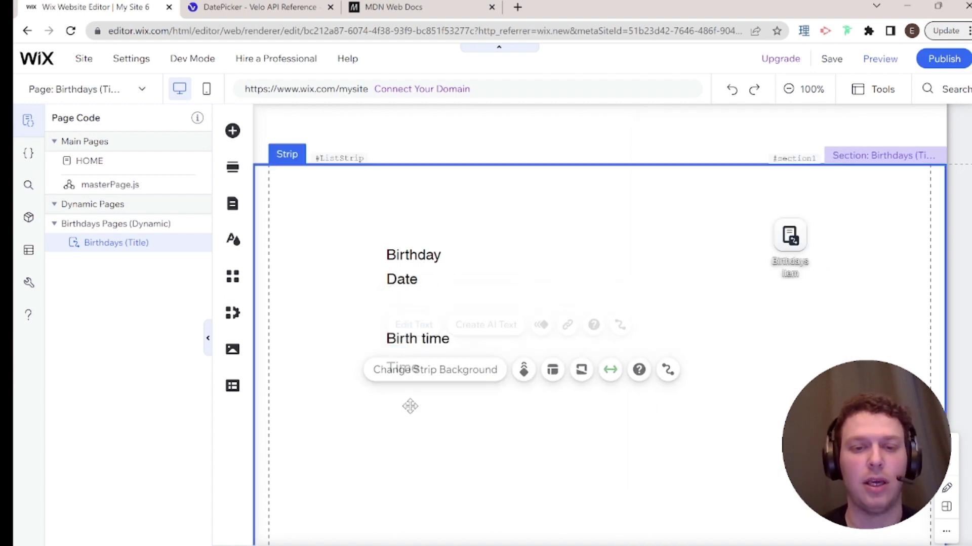
Step: Duplicate the "Birth time" and "Time" texts together and move the copies below them, aligned with the originals
click(427, 339)
shift+click(432, 366)
key(ctrl+d)
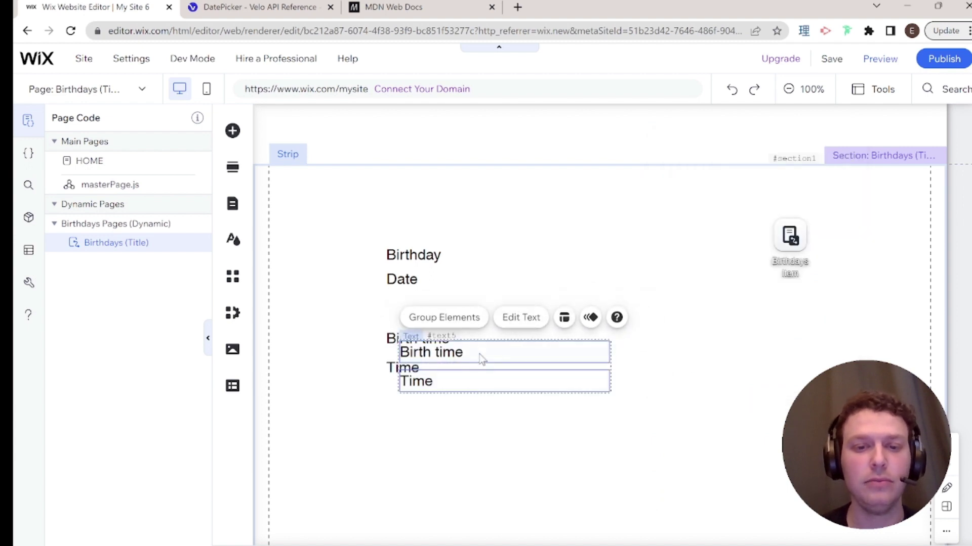
drag(478, 359, 456, 411)
Step: Change the lowest pair of texts to "Party date and time" and "Date and time"
click(456, 410)
double_click(452, 412)
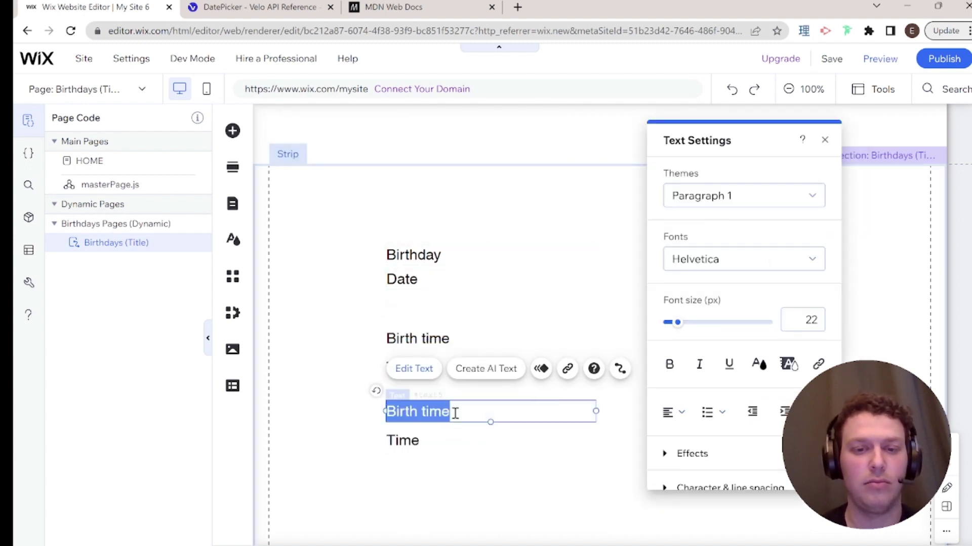
text(Party )
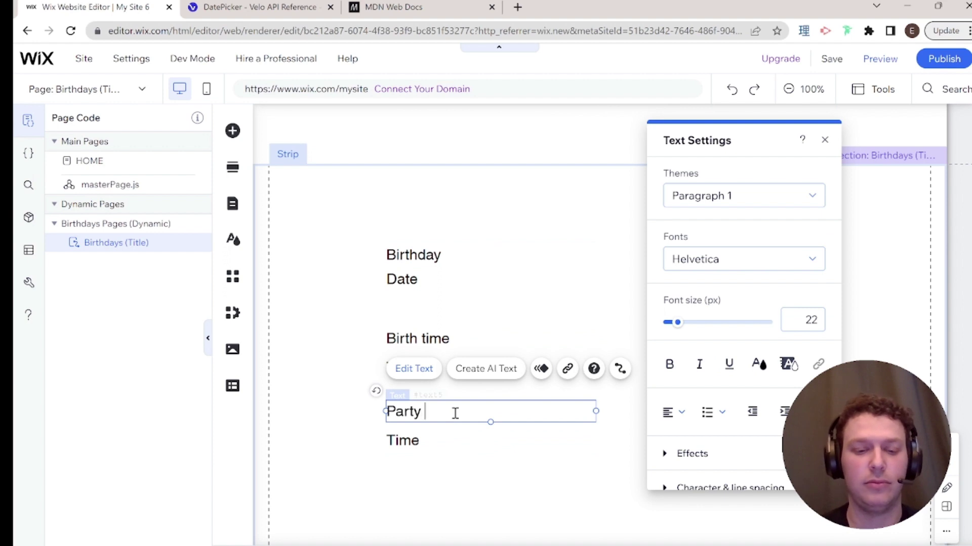
text(date and time)
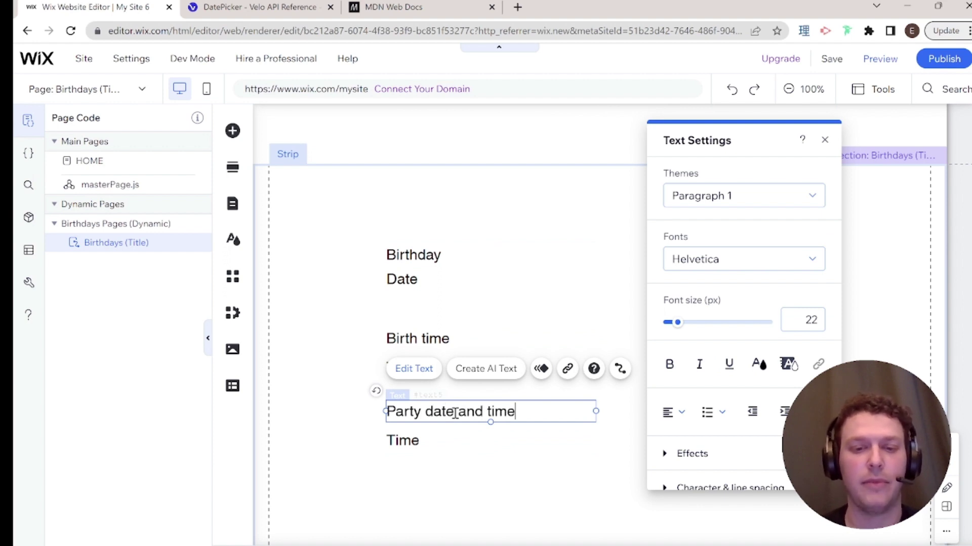
click(397, 441)
double_click(397, 441)
text(Dat)
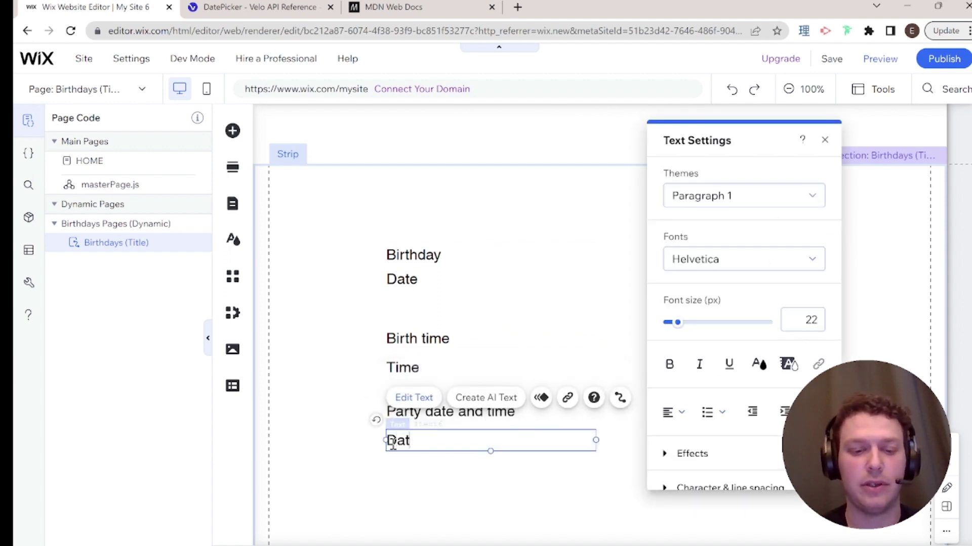
text(e and time)
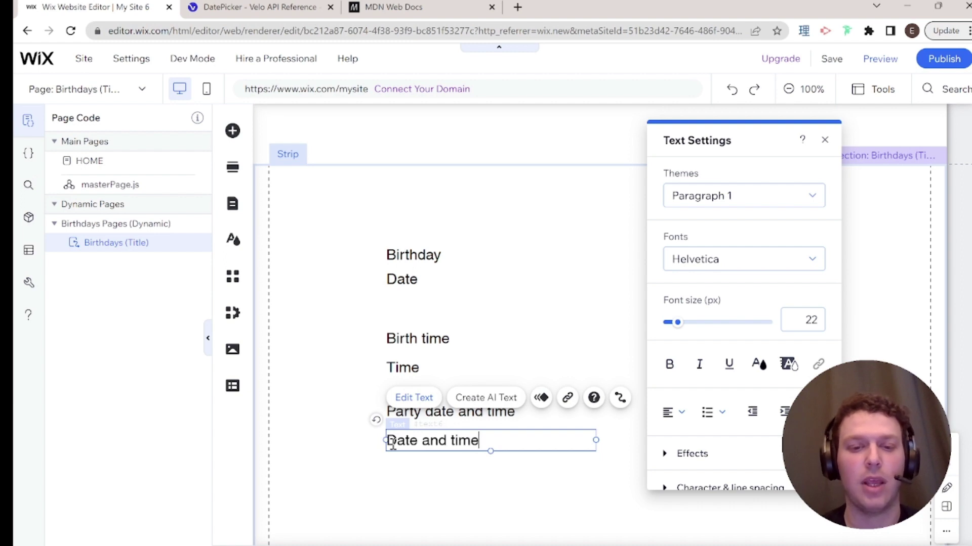
click(468, 144)
Step: Connect the "Date" text under "Birthday" to the Birthdate (Date) field of the Birthdays Item dataset
scroll(546, 260, down, 1)
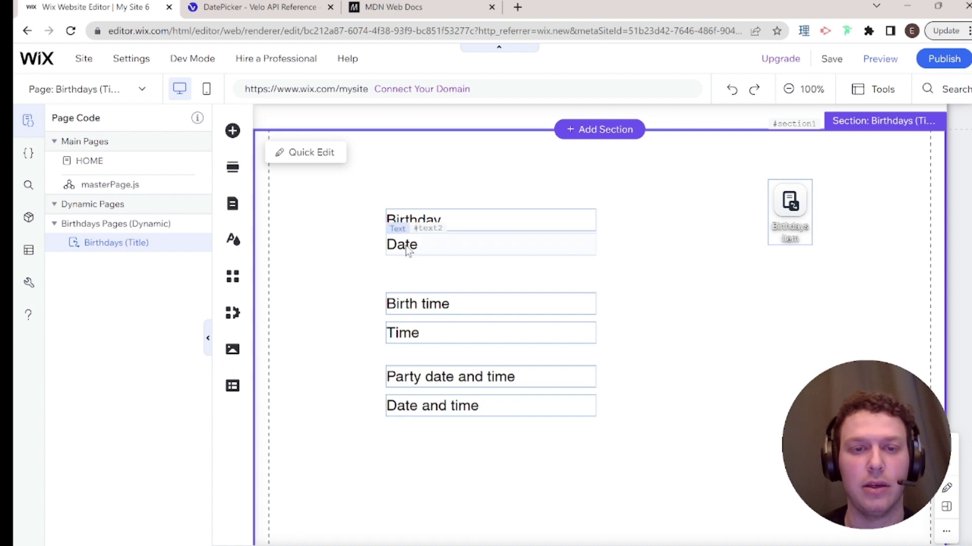
click(406, 245)
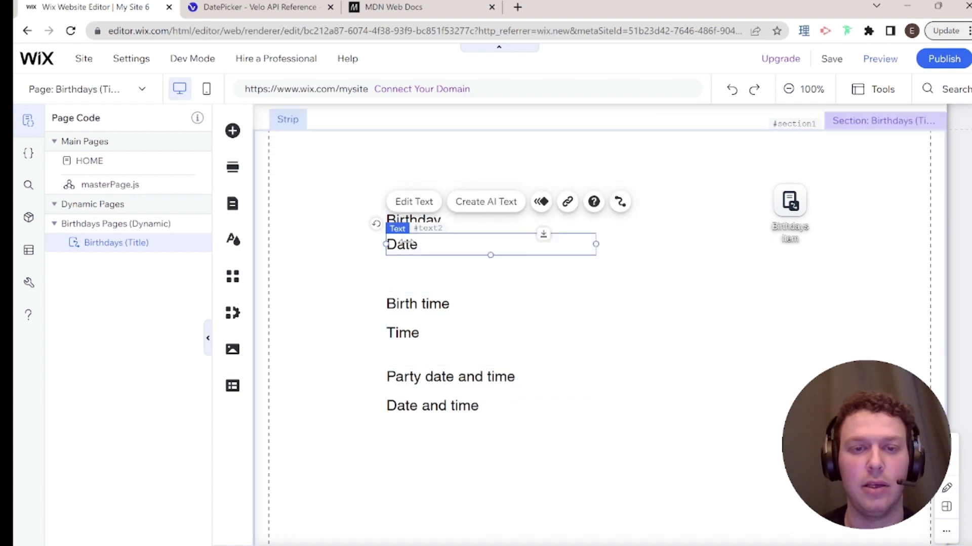
click(619, 202)
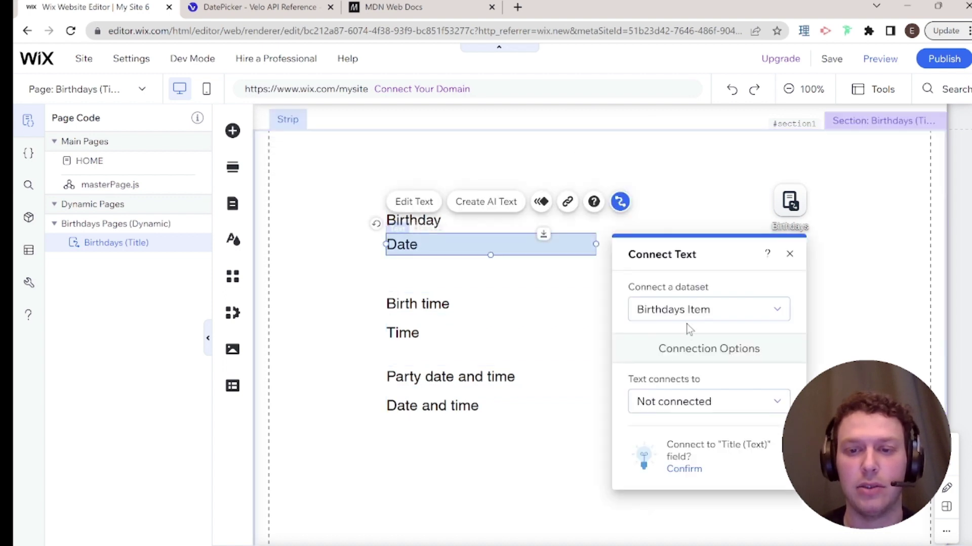
click(700, 401)
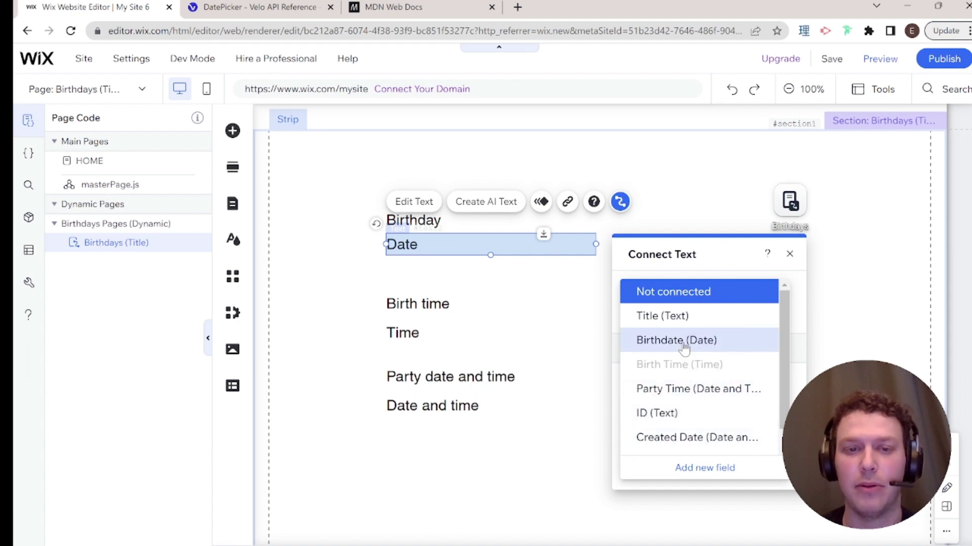
click(684, 346)
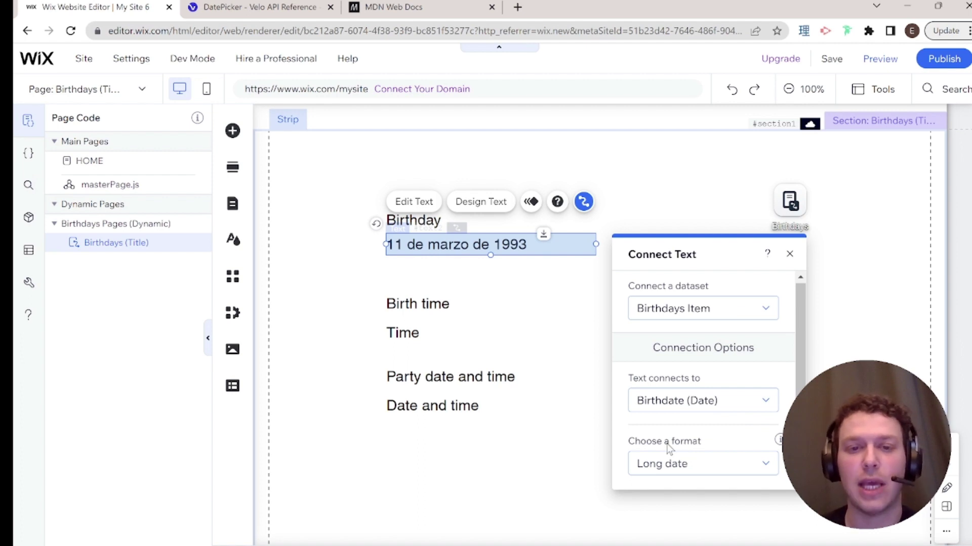
Step: Try the Short date format on the connected Birthdate text and set it back to Long date
click(687, 470)
scroll(688, 419, down, 3)
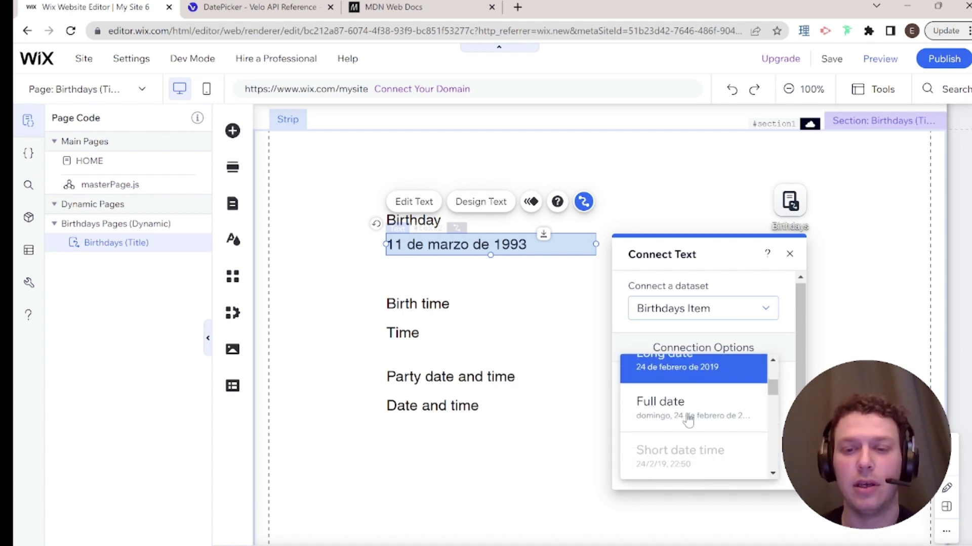
scroll(686, 419, up, 5)
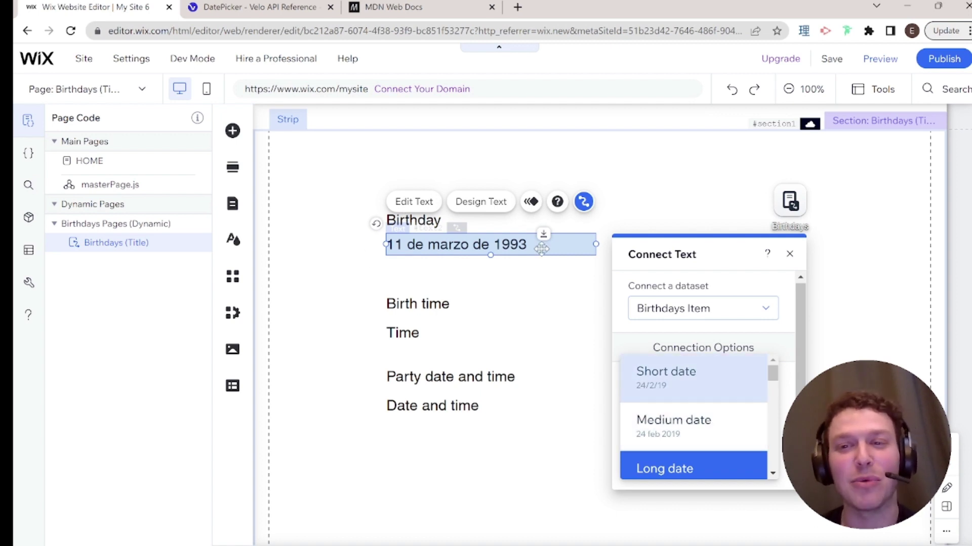
click(687, 385)
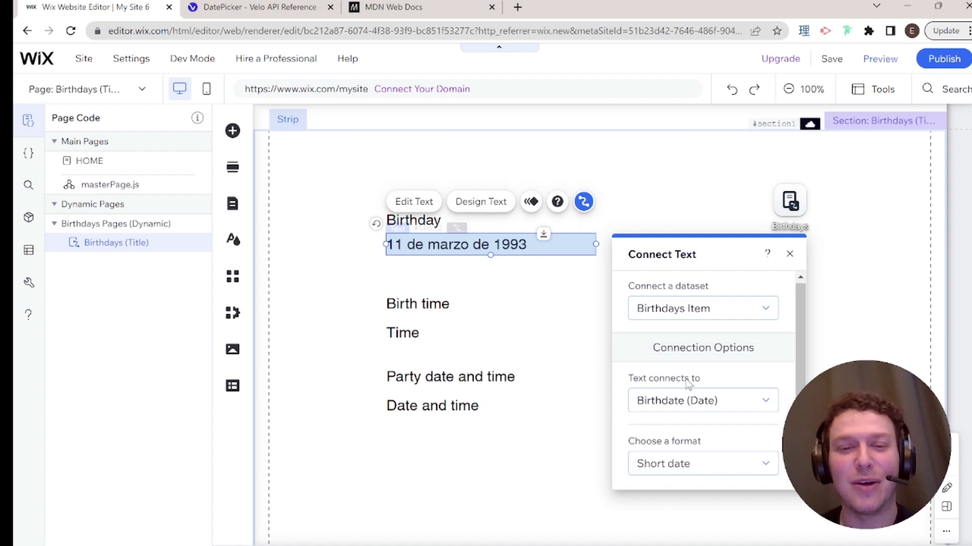
click(709, 469)
click(656, 395)
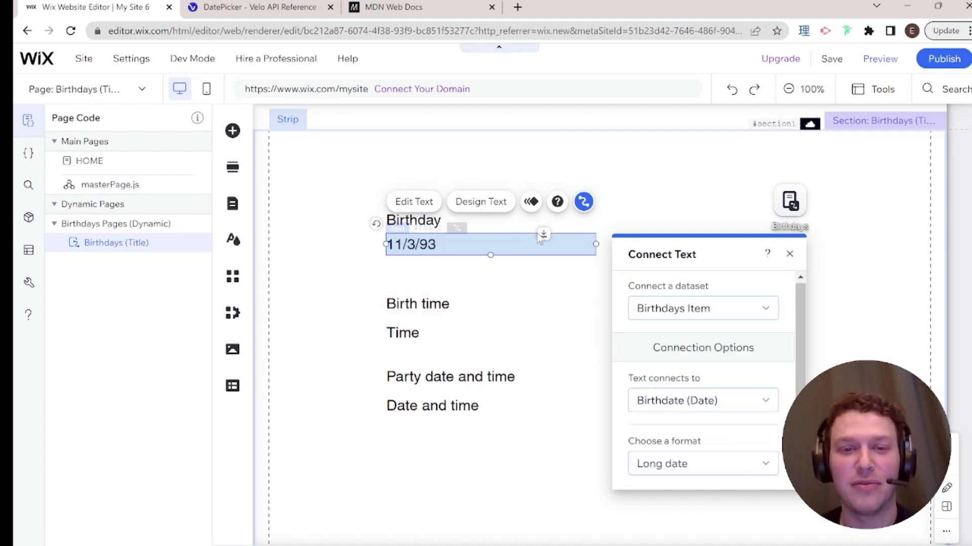
Step: Check which Birthdays Item dataset fields are available for connecting the "Time" text under "Birth time"
click(755, 475)
key(Escape)
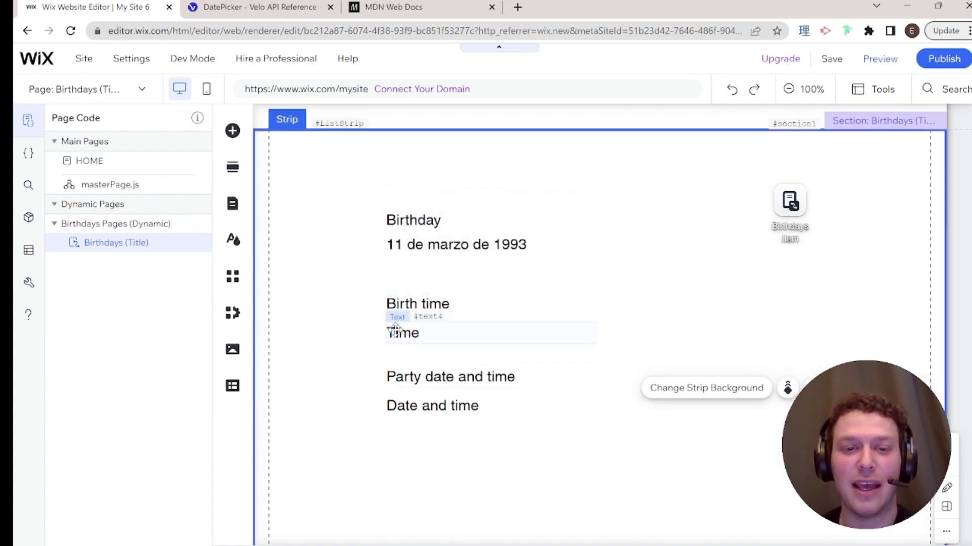
click(410, 332)
click(619, 291)
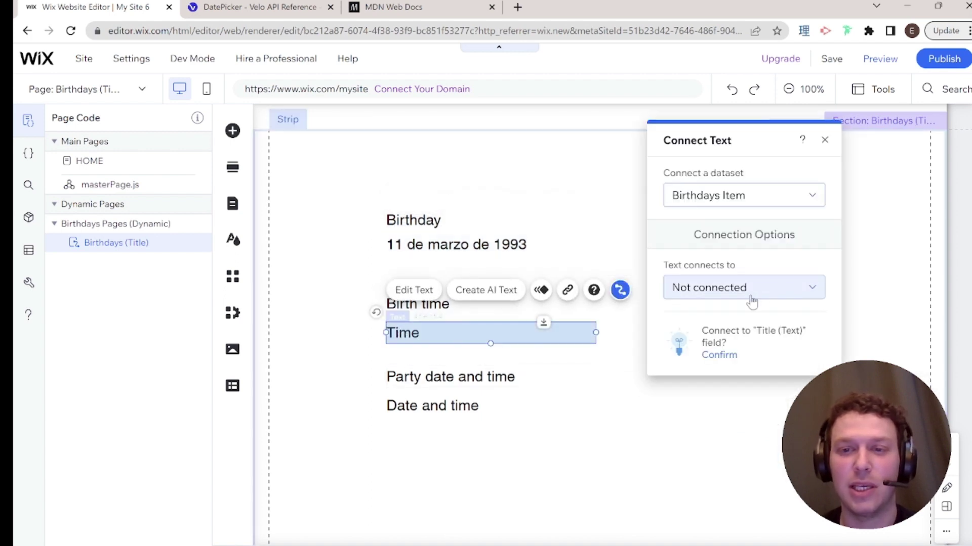
click(764, 295)
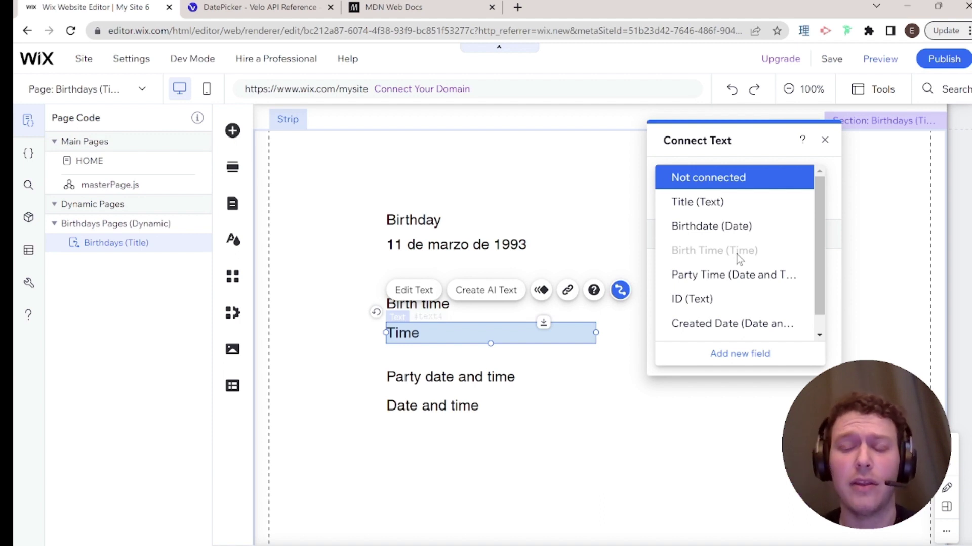
scroll(734, 256, down, 1)
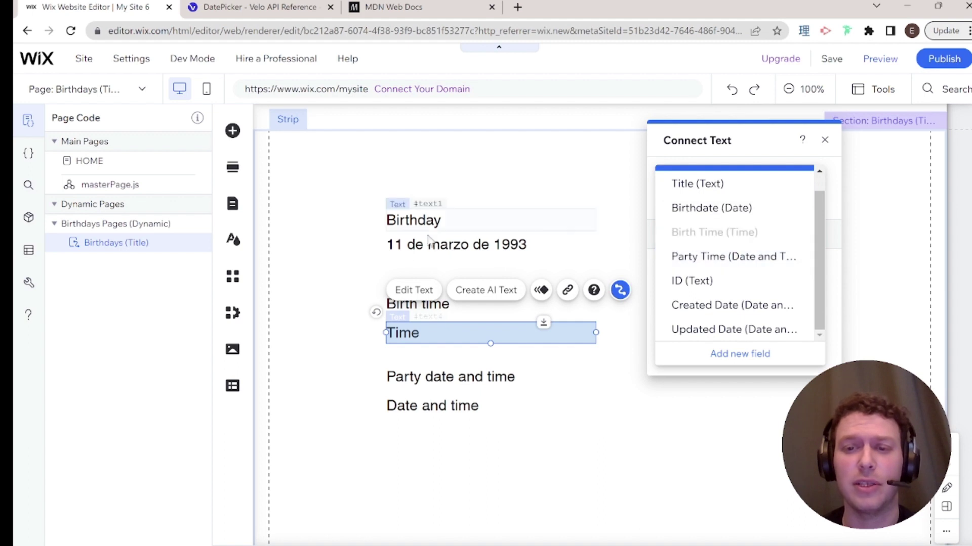
Step: Connect the "Date and time" text under "Party date and time" to the Party Time (Date and Time) field of the Birthdays Item dataset
click(472, 407)
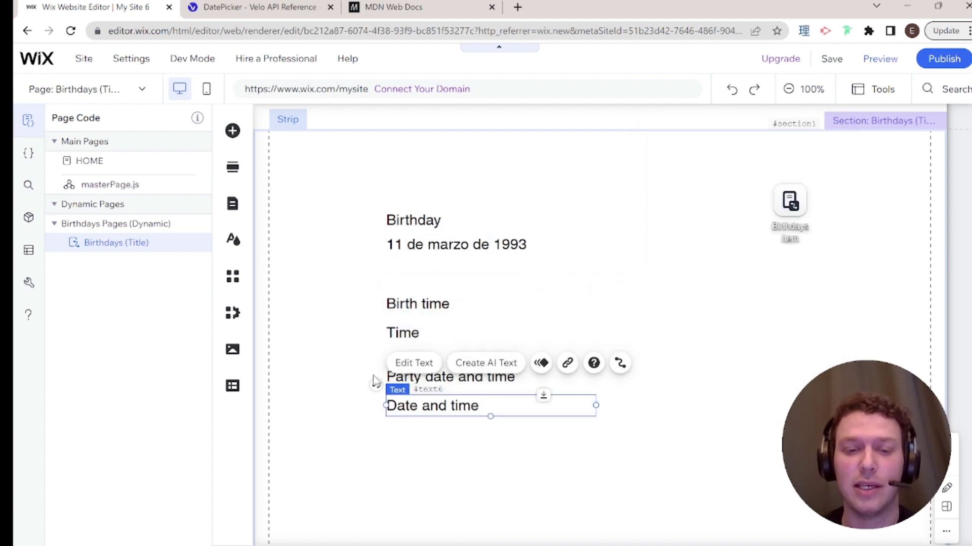
click(620, 363)
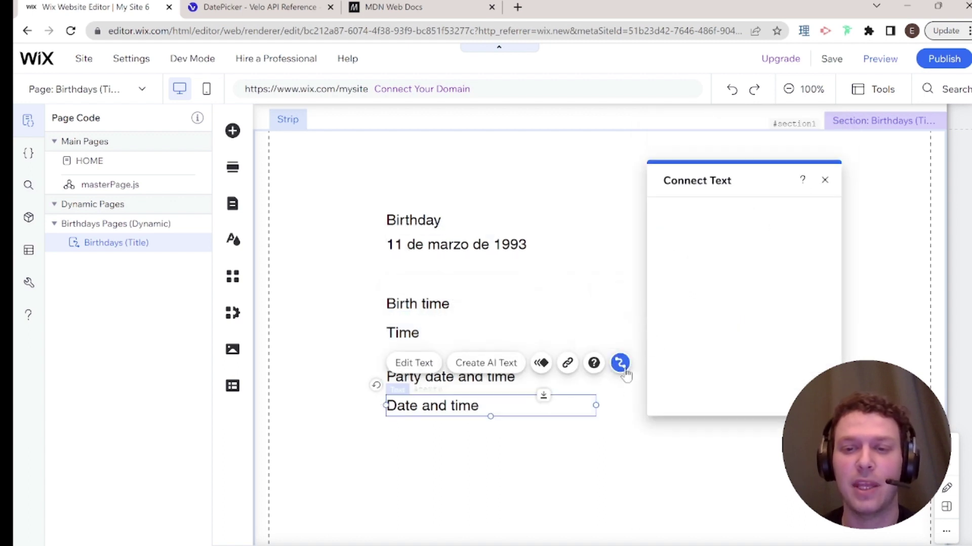
click(749, 327)
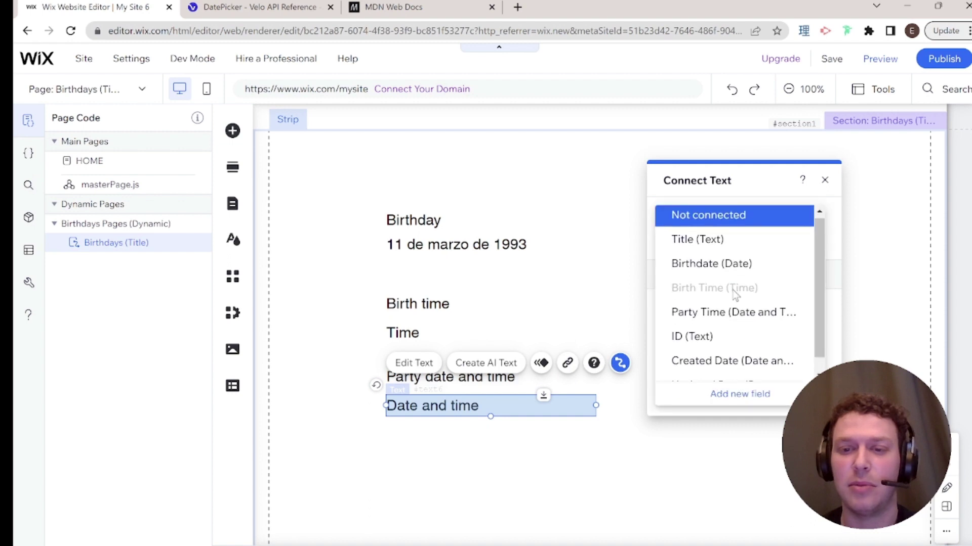
scroll(749, 313, down, 1)
click(696, 298)
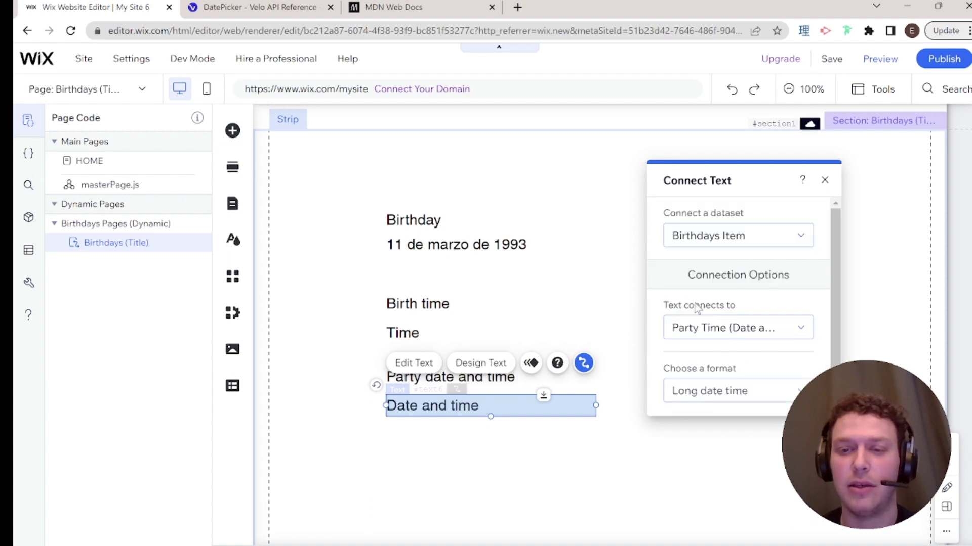
Step: Try the Medium time (12h) and Long time (24h) formats on the connected Party Time text
click(698, 399)
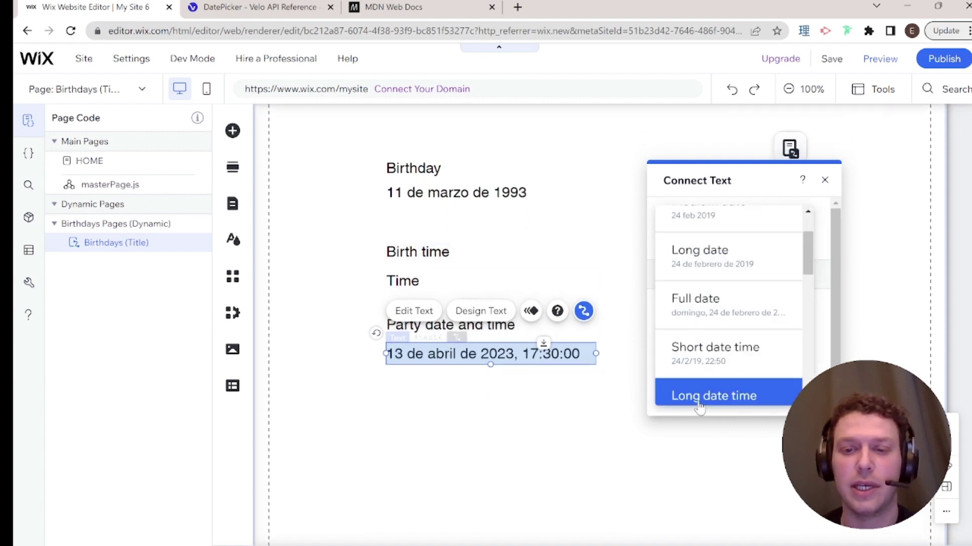
scroll(716, 357, down, 2)
click(720, 307)
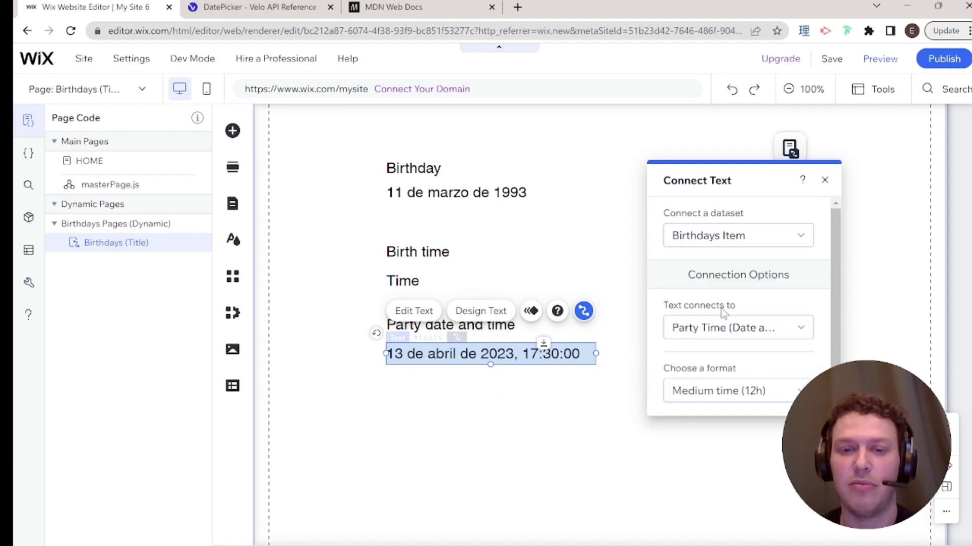
click(759, 390)
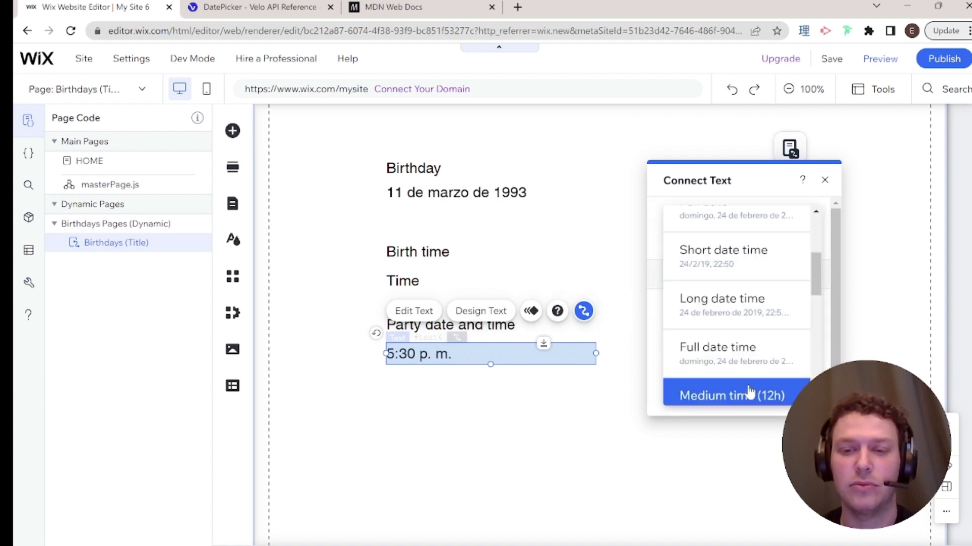
scroll(754, 334, down, 4)
click(733, 355)
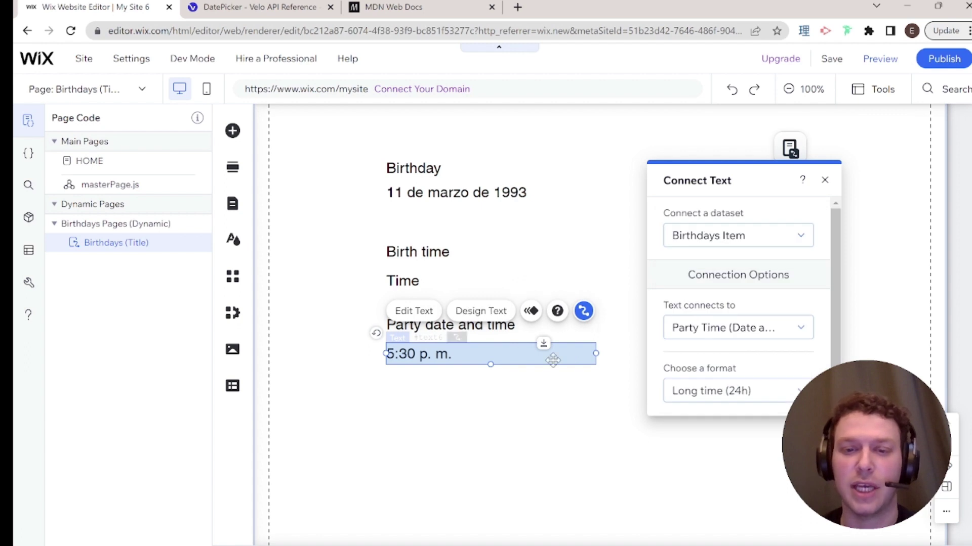
Step: Look through the Party Time text's format options, try Medium date, and set the format to Short date
click(688, 397)
scroll(731, 326, down, 3)
scroll(731, 327, down, 3)
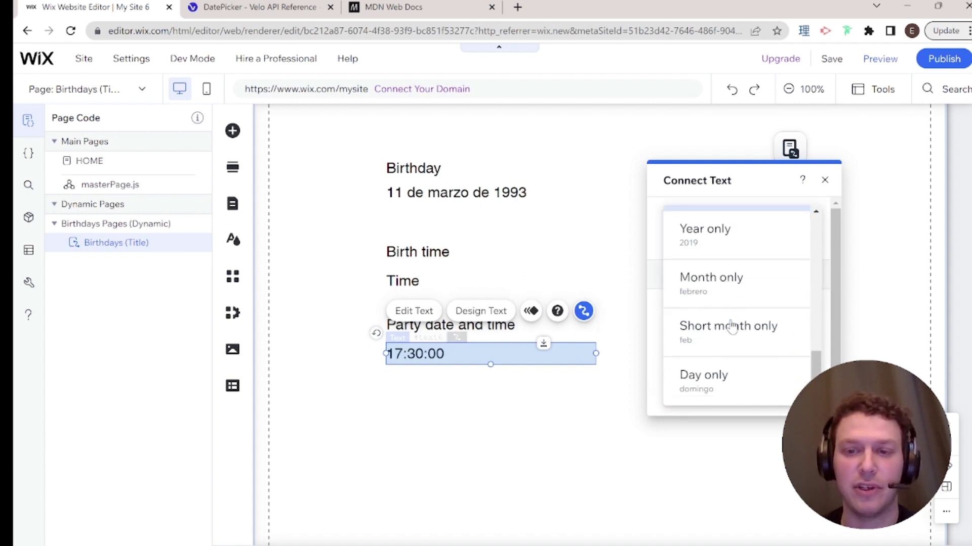
scroll(732, 328, up, 8)
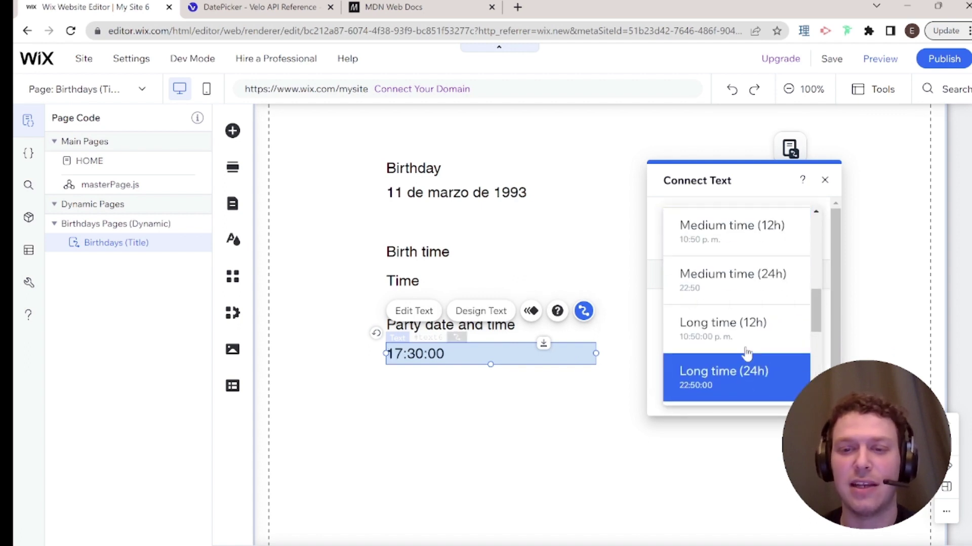
scroll(747, 354, up, 3)
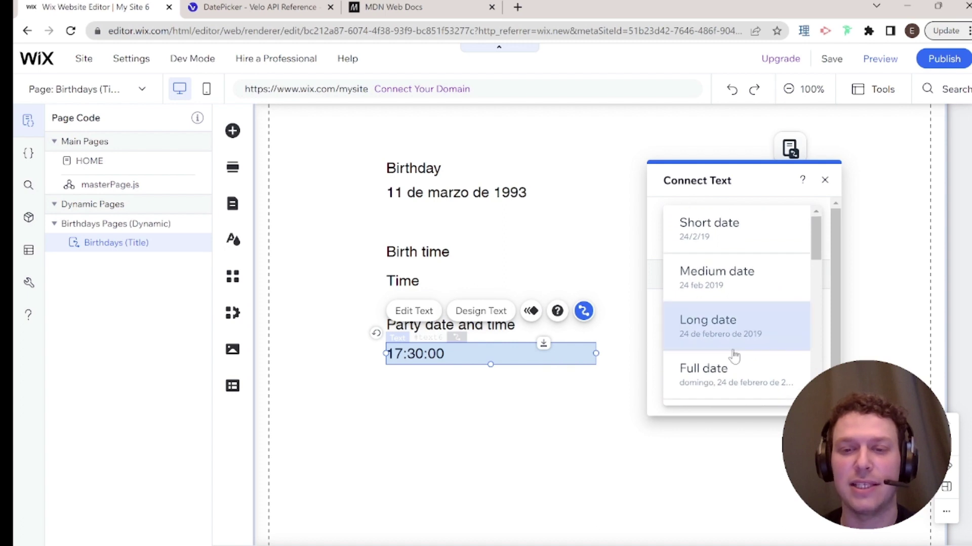
click(738, 279)
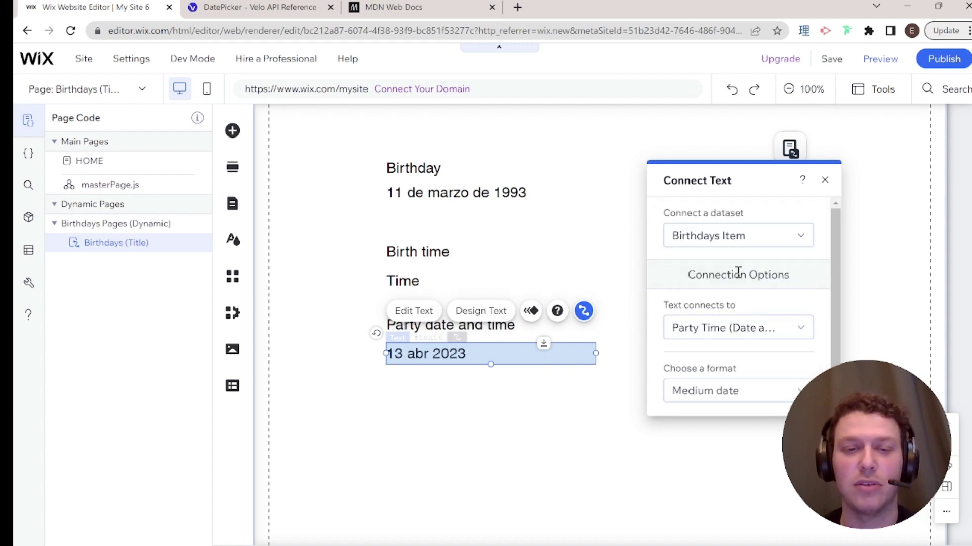
click(729, 401)
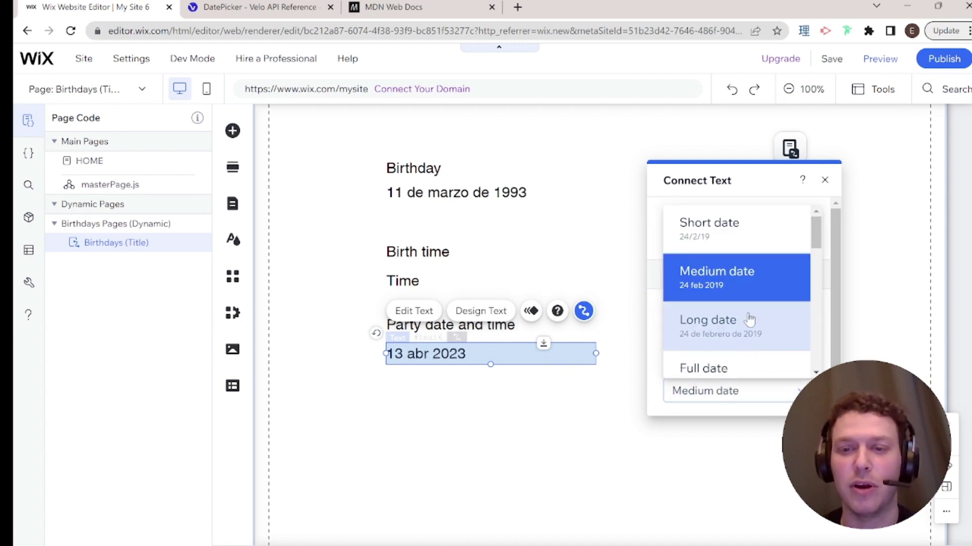
click(754, 247)
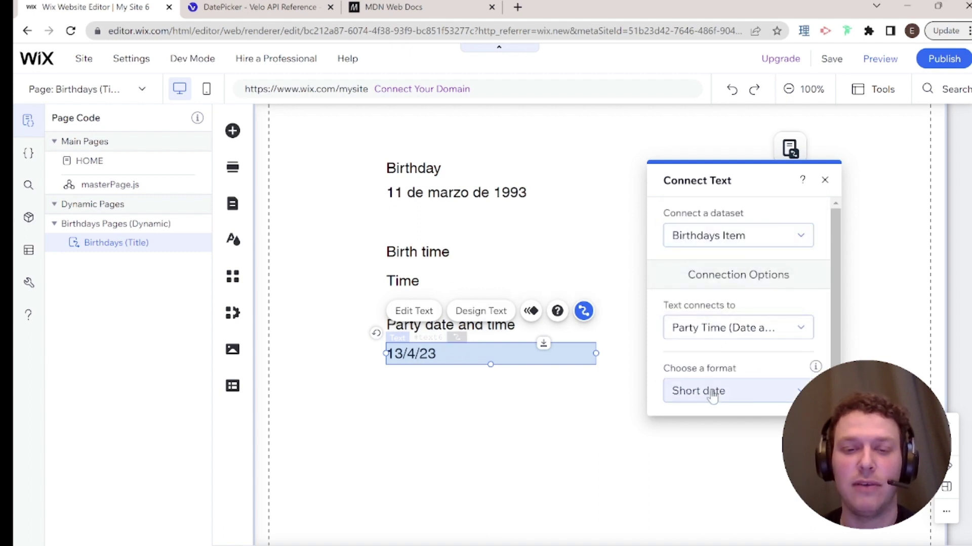
click(524, 391)
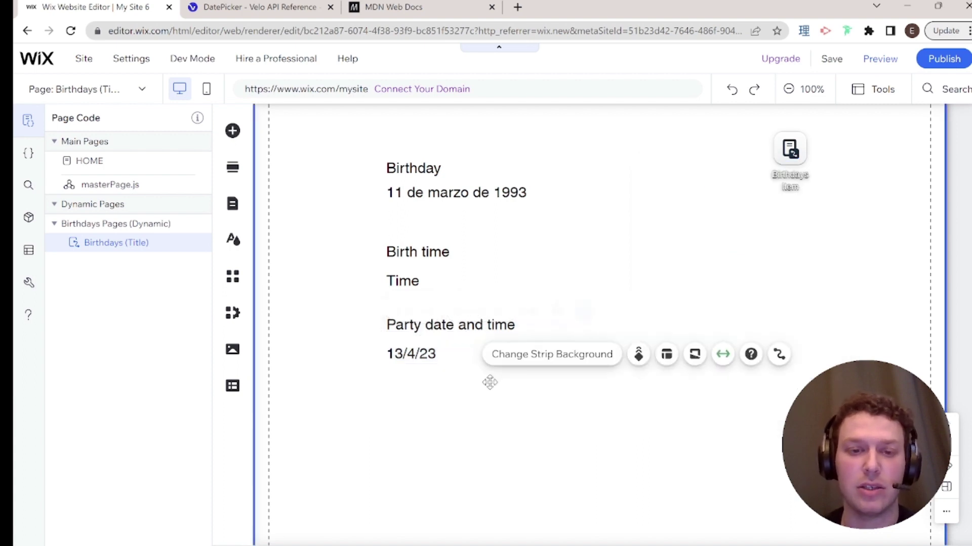
Step: Duplicate the short-date Party Time text and place the copy directly below it, aligned with the original
click(434, 354)
key(ctrl+d)
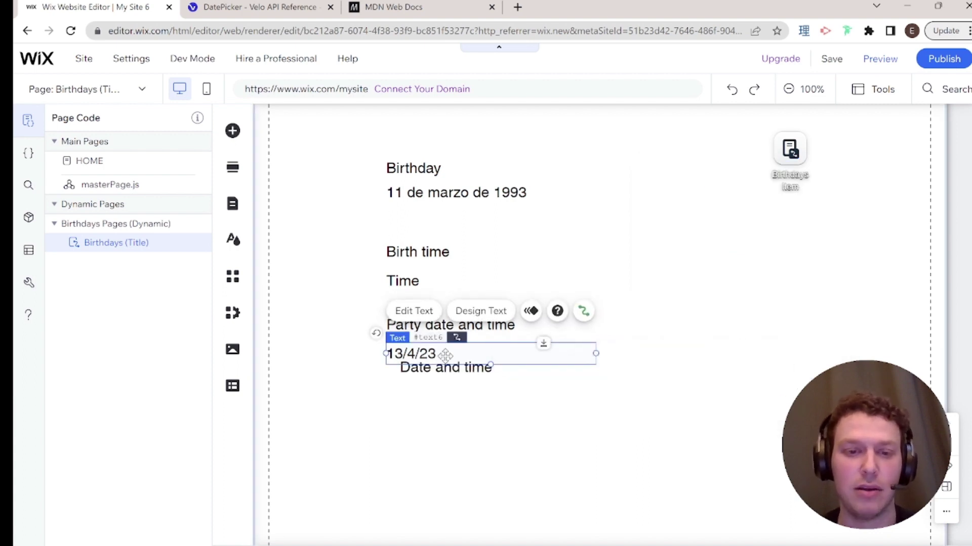
drag(434, 356, 437, 384)
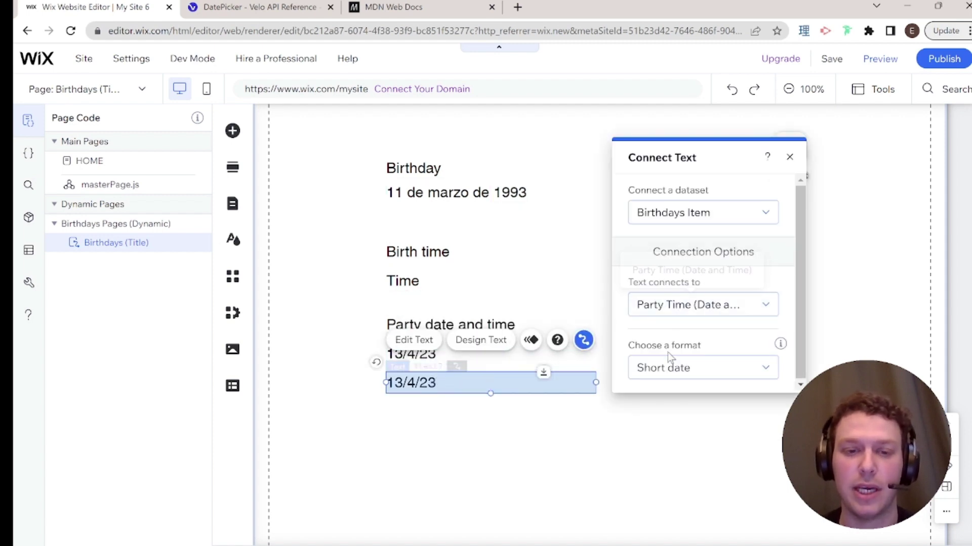
Step: Set the format of the lower Party Time text copy to Long time (12h)
click(672, 368)
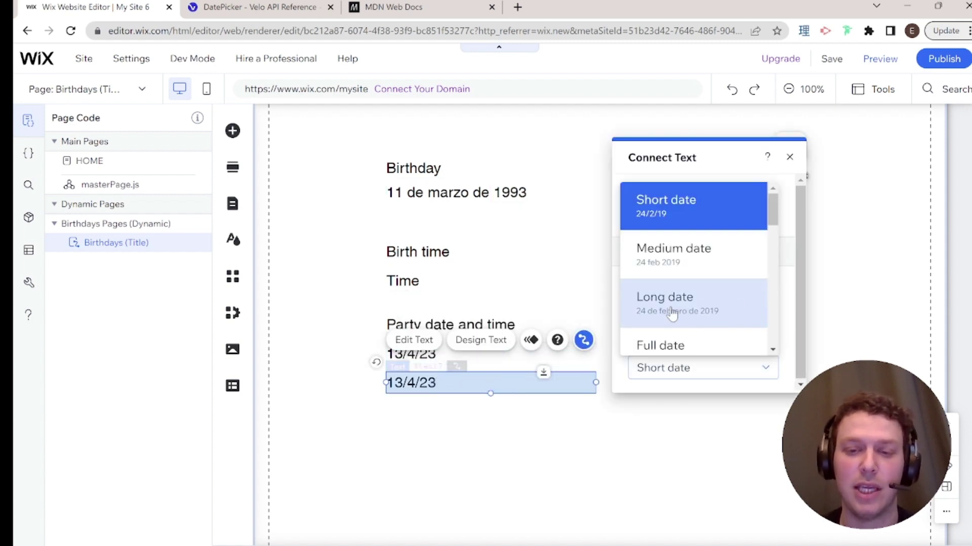
scroll(672, 314, down, 10)
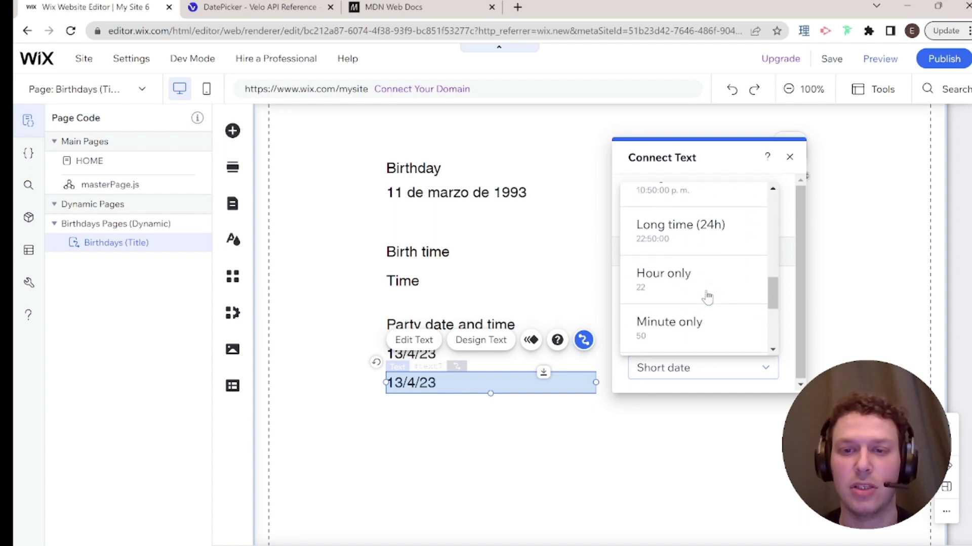
scroll(668, 262, up, 1)
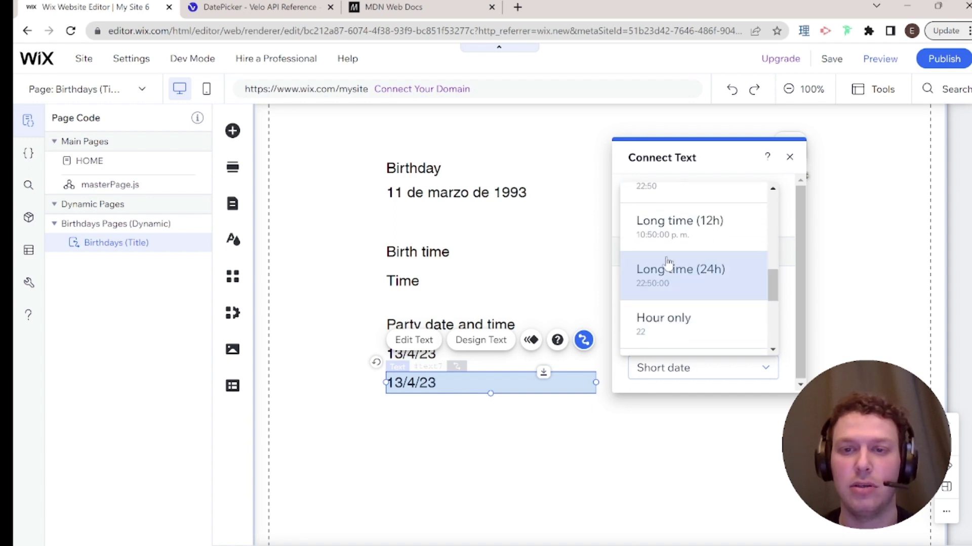
click(668, 227)
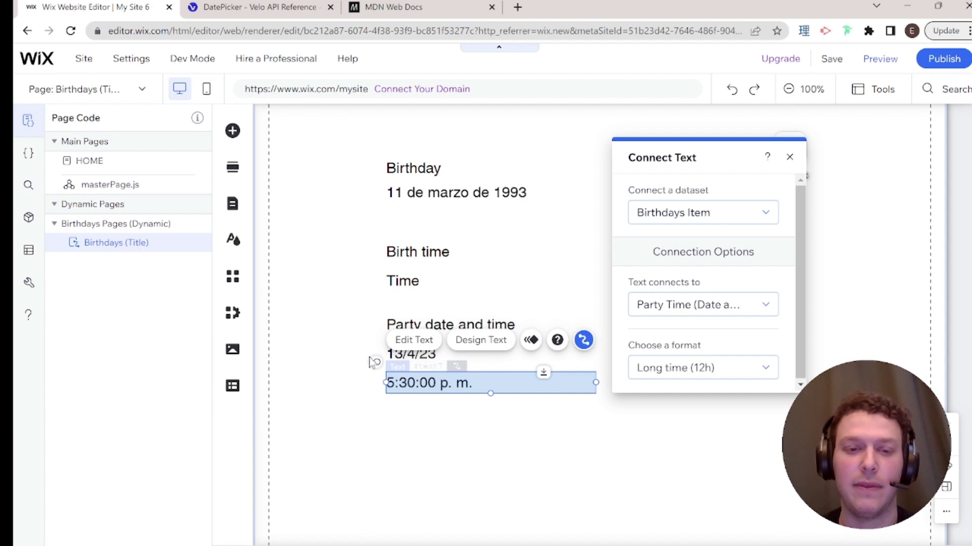
click(468, 453)
click(436, 389)
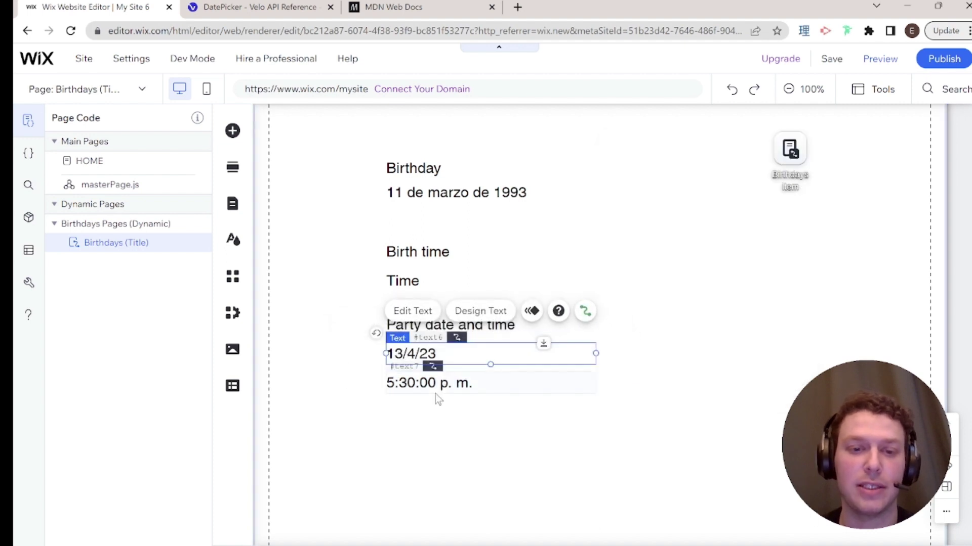
click(433, 356)
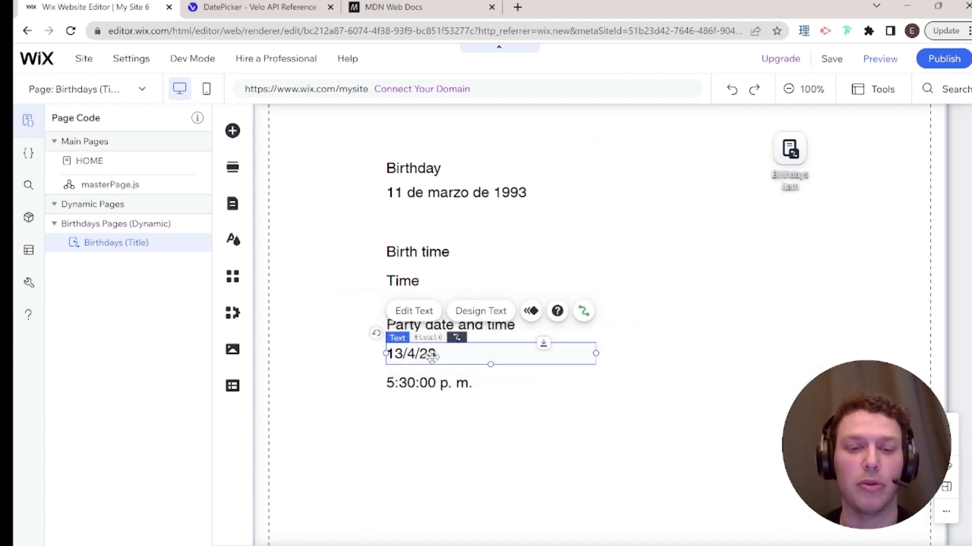
click(431, 383)
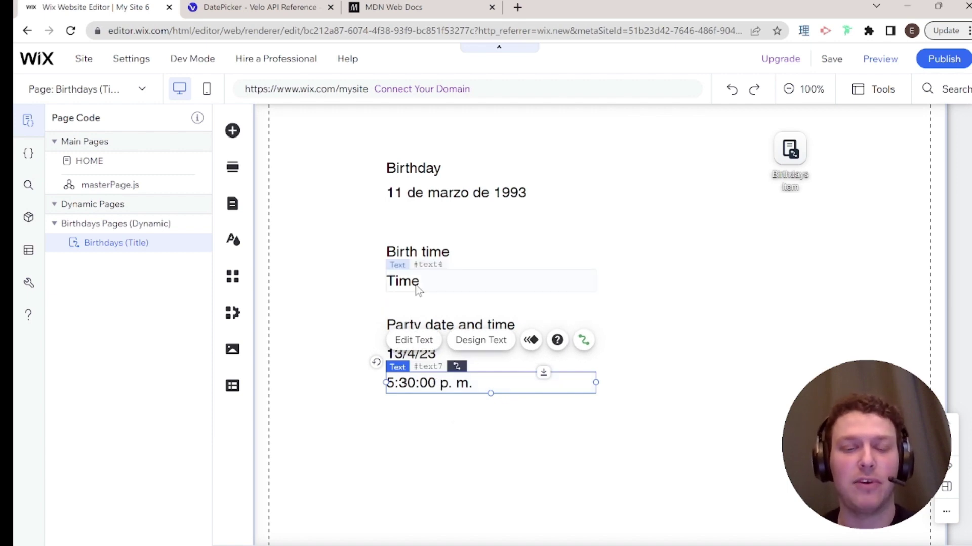
click(566, 284)
click(620, 239)
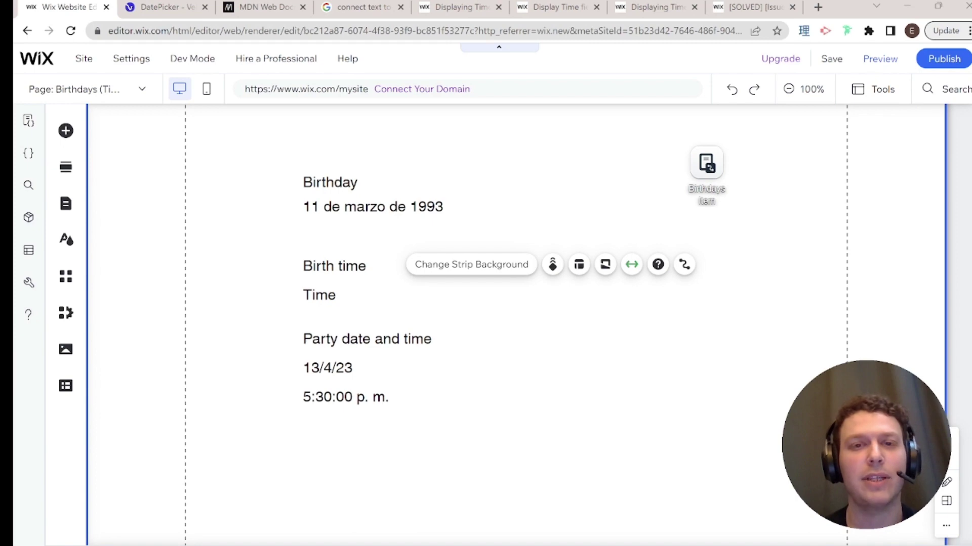
Step: Look at the Velo forum posts about displaying Time field values from a database, and return to the Wix editor
click(458, 7)
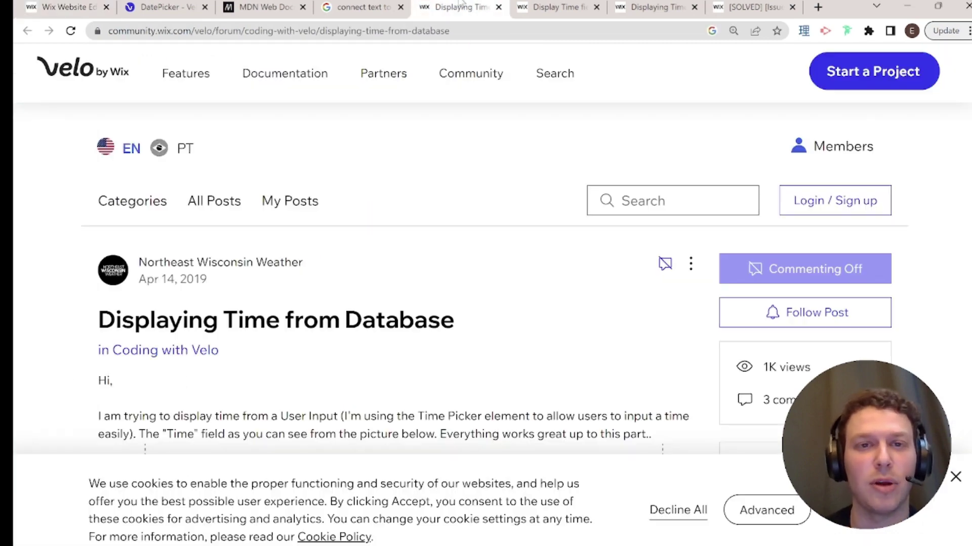
click(533, 5)
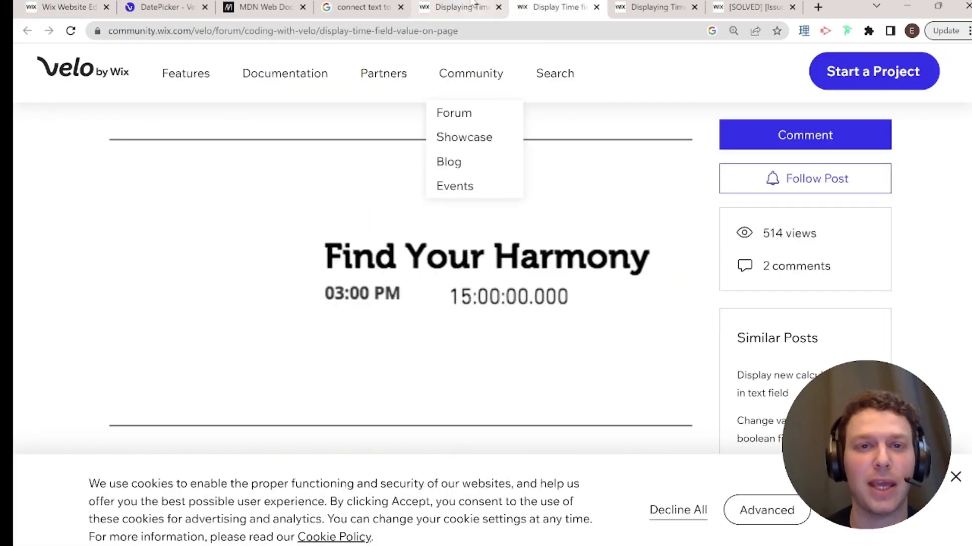
click(458, 8)
scroll(493, 240, down, 8)
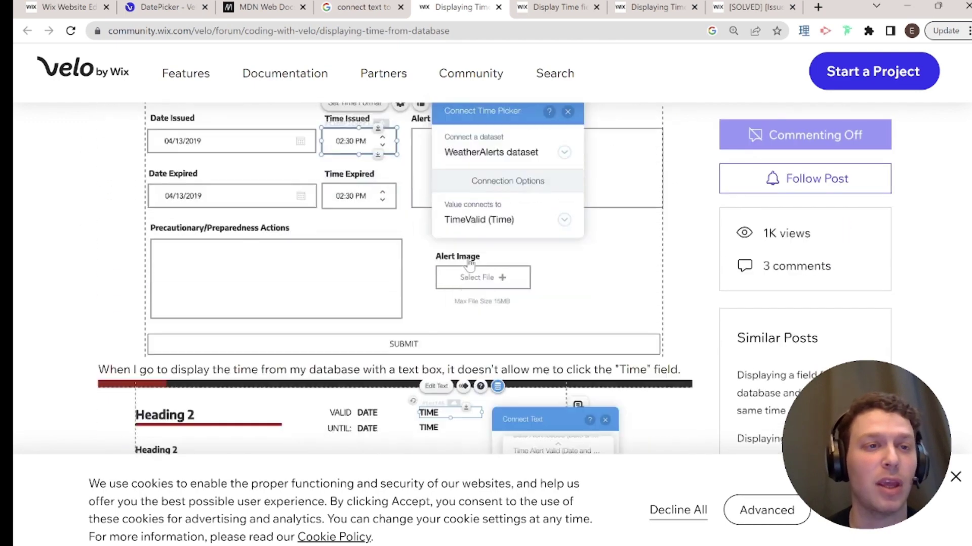
click(69, 11)
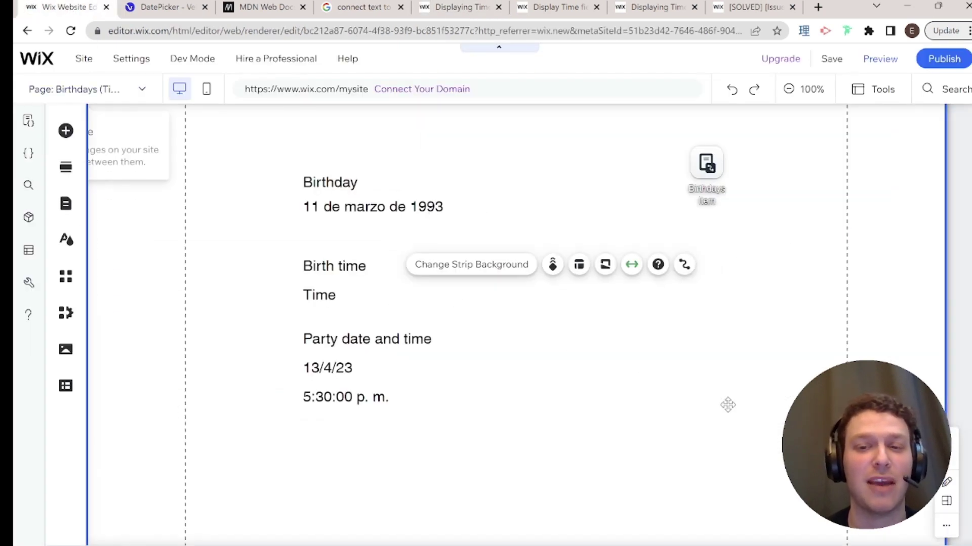
click(346, 297)
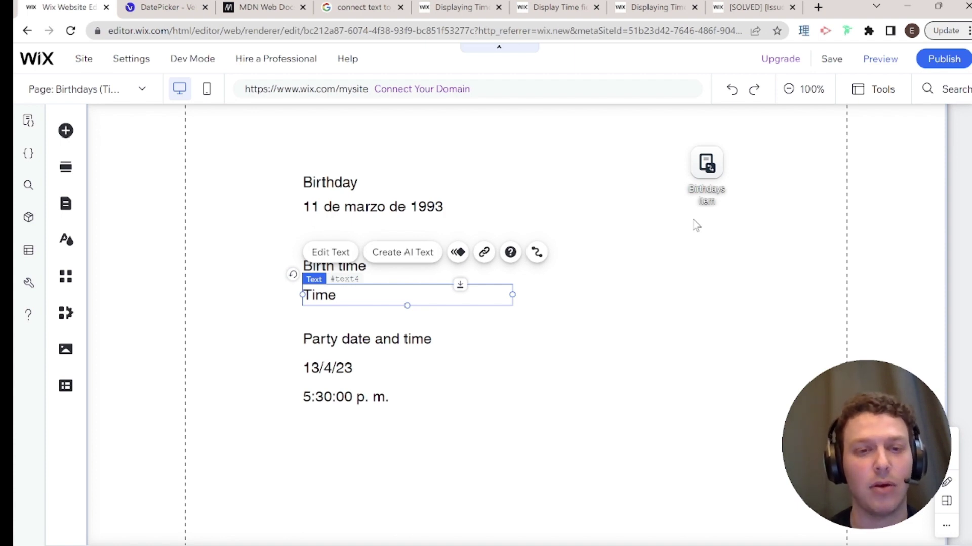
click(351, 366)
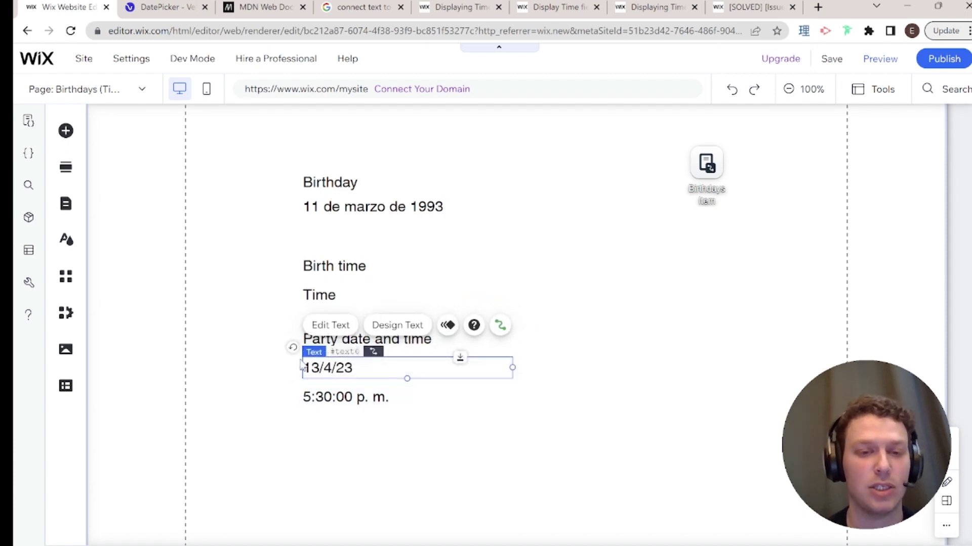
click(351, 402)
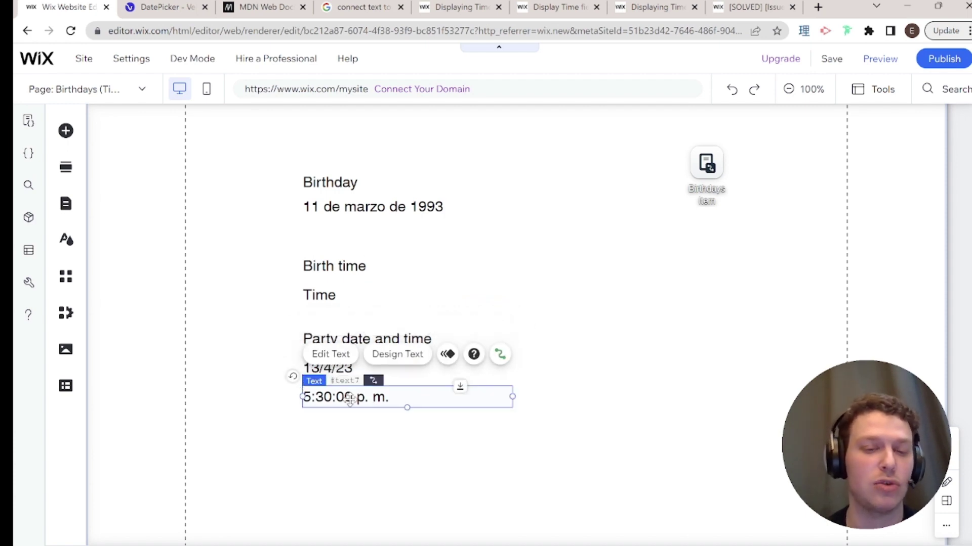
click(475, 447)
click(334, 369)
click(354, 409)
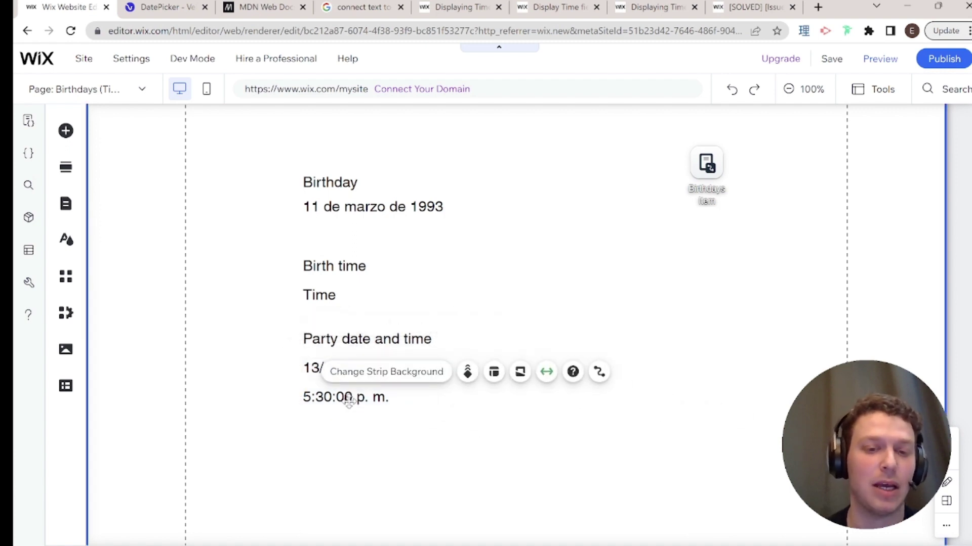
scroll(324, 350, down, 1)
click(366, 357)
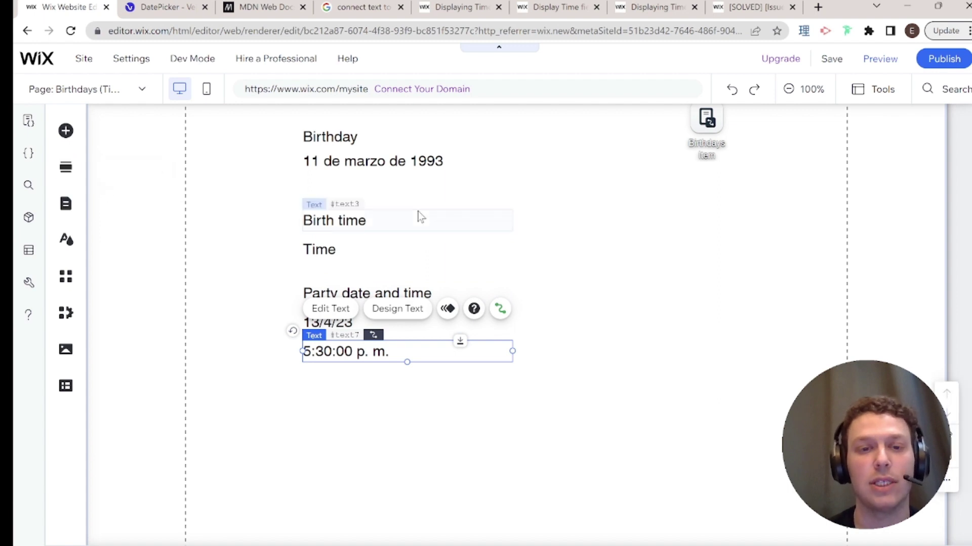
Step: Add a bordered 14:30-style time picker beside the Time text under Birth time and connect its value to the Birth Time field
click(66, 133)
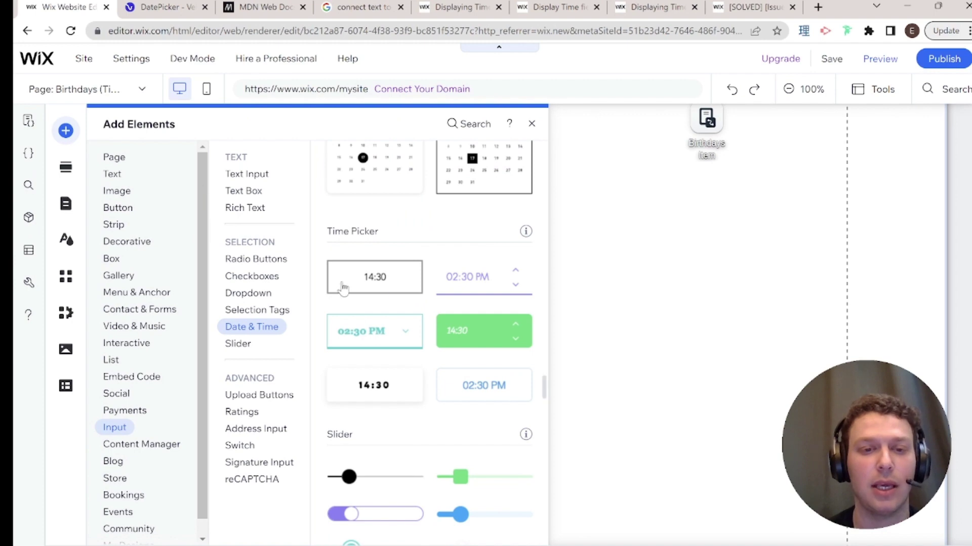
drag(375, 276, 437, 243)
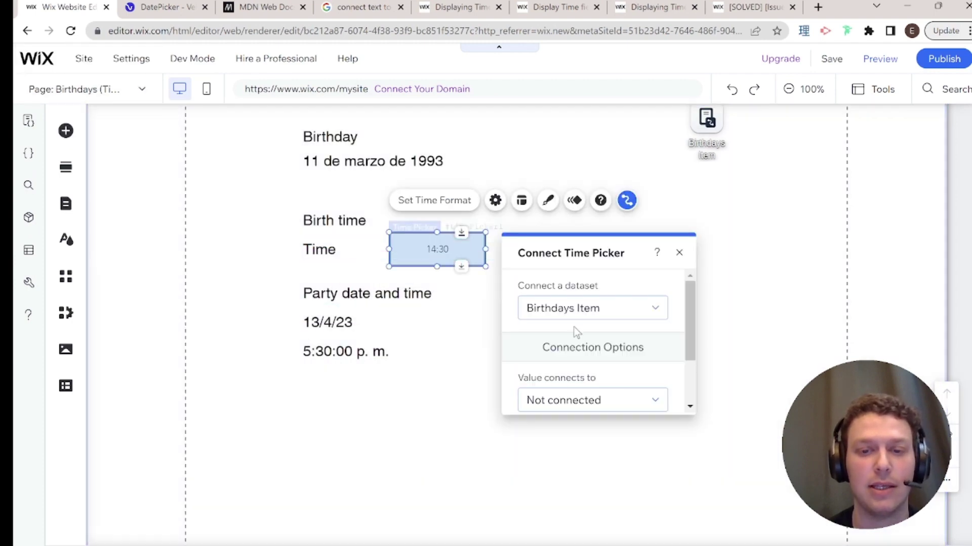
click(585, 400)
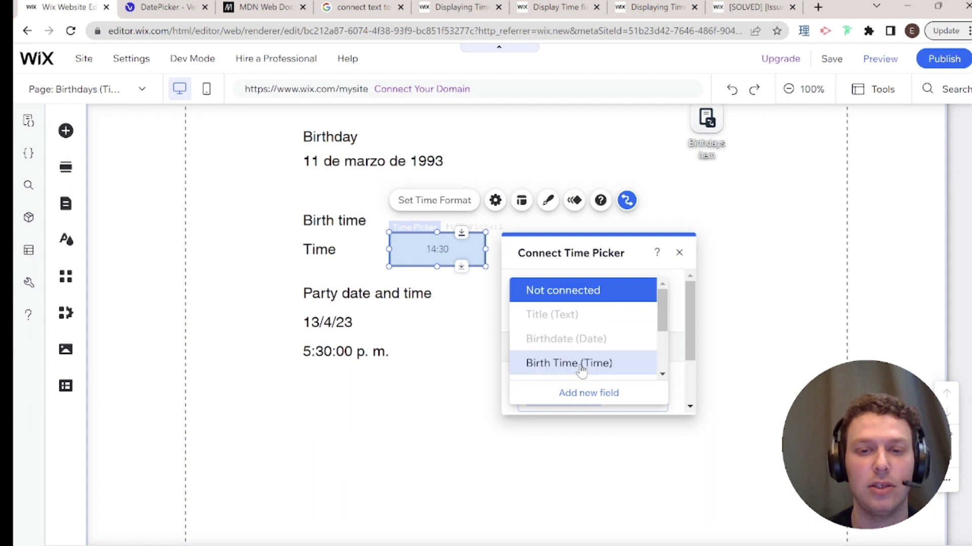
click(607, 366)
Step: Check the mode in the Birthdays Item dataset's settings
click(692, 158)
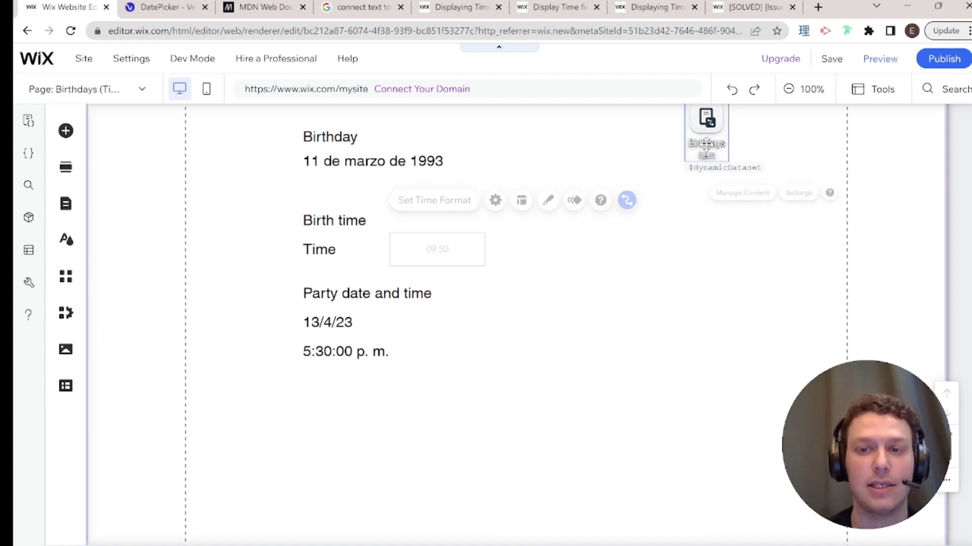
click(807, 195)
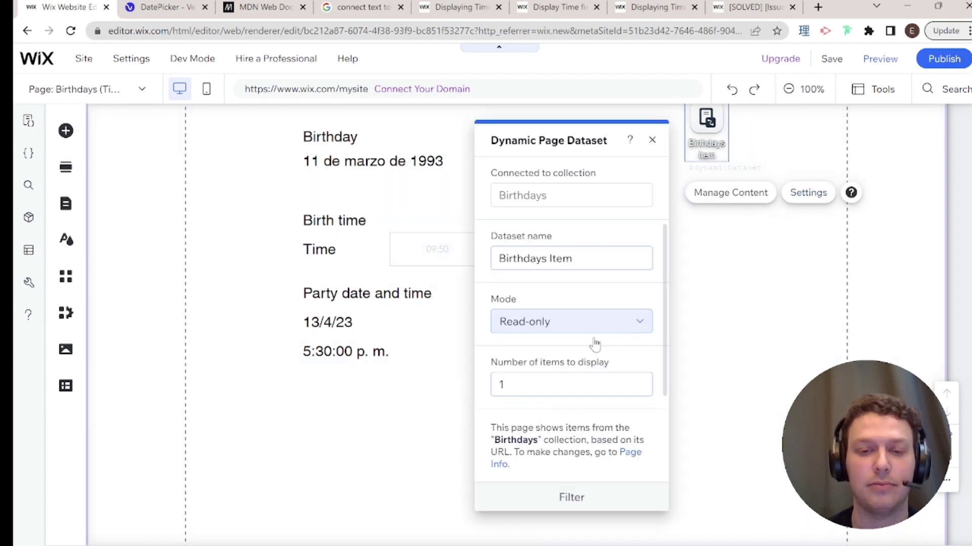
scroll(594, 343, down, 3)
scroll(552, 326, up, 3)
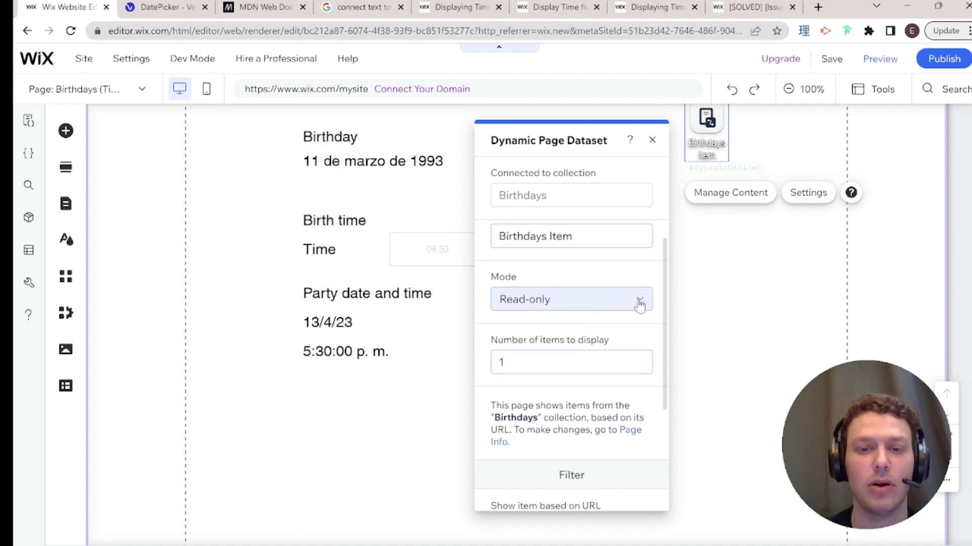
Step: Customize the time picker's design for the Disabled state by setting its text color to black
click(436, 250)
click(437, 250)
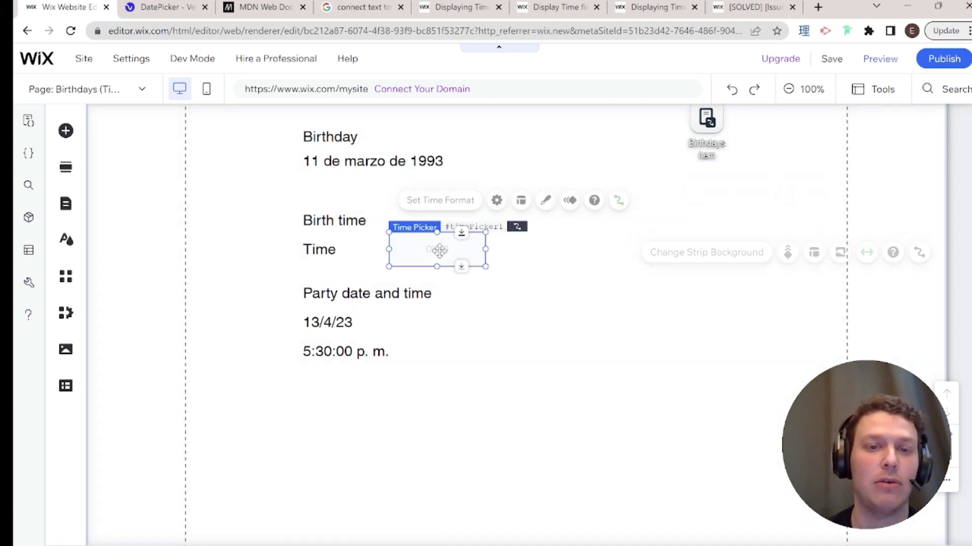
click(547, 200)
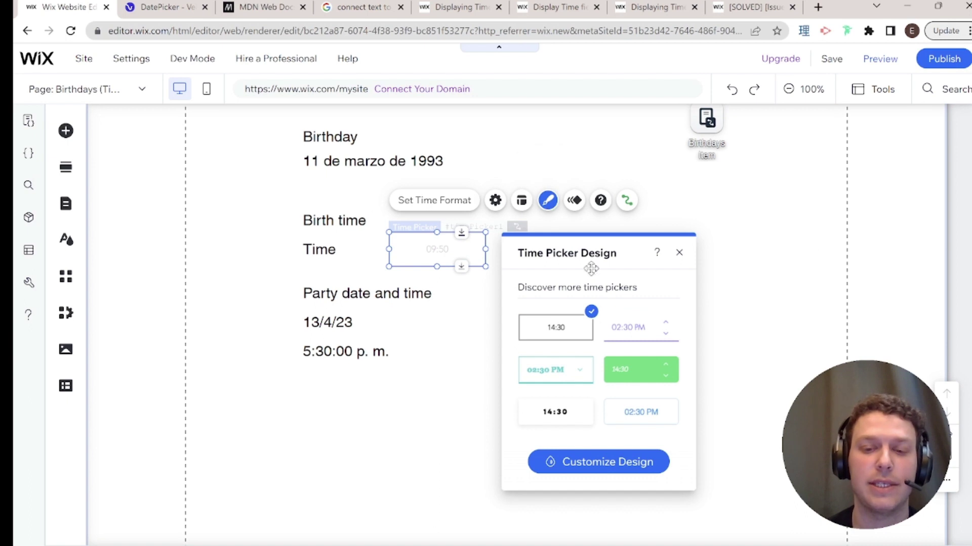
click(623, 461)
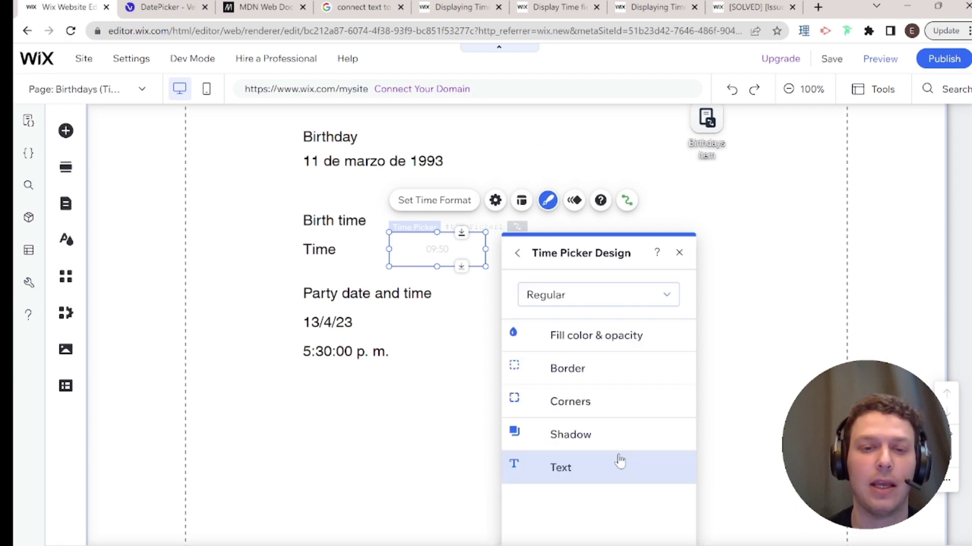
click(605, 294)
click(574, 393)
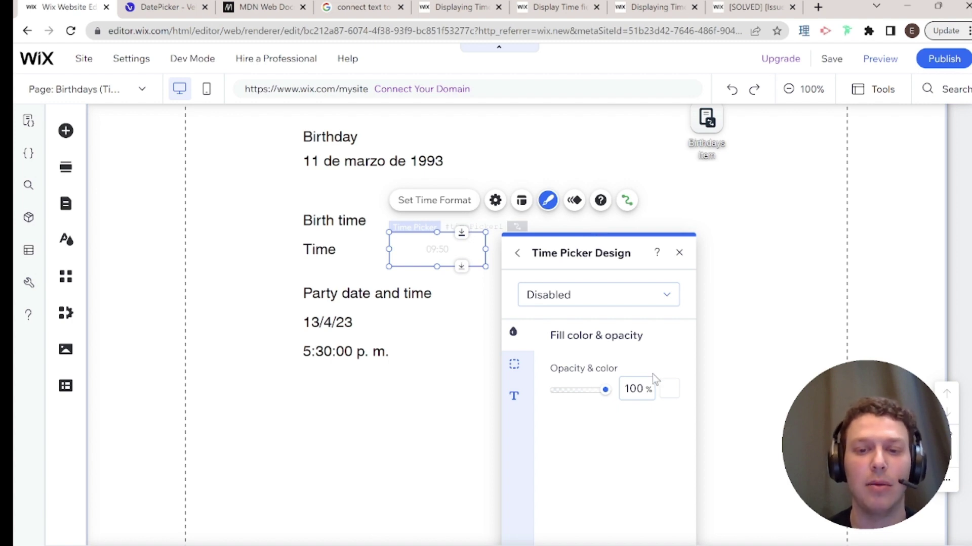
click(524, 409)
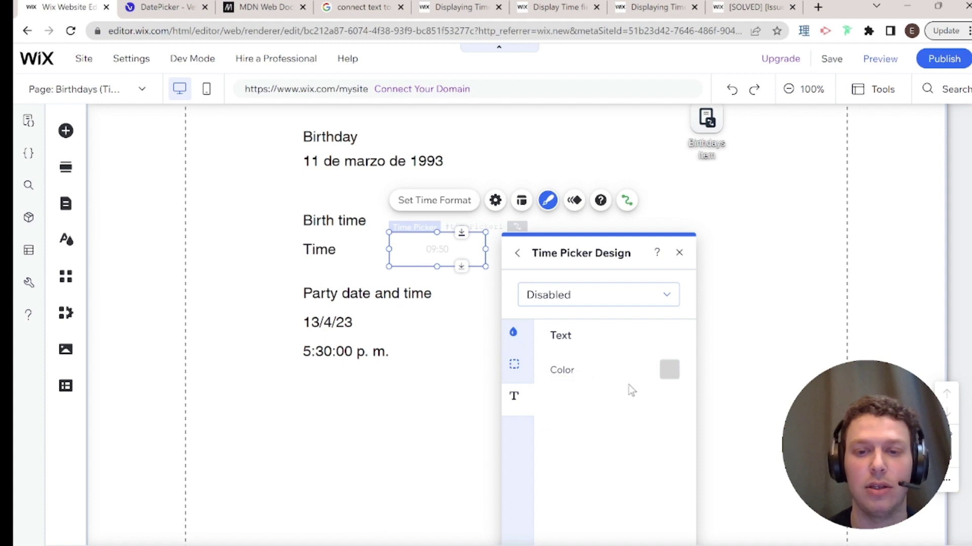
click(678, 362)
click(627, 359)
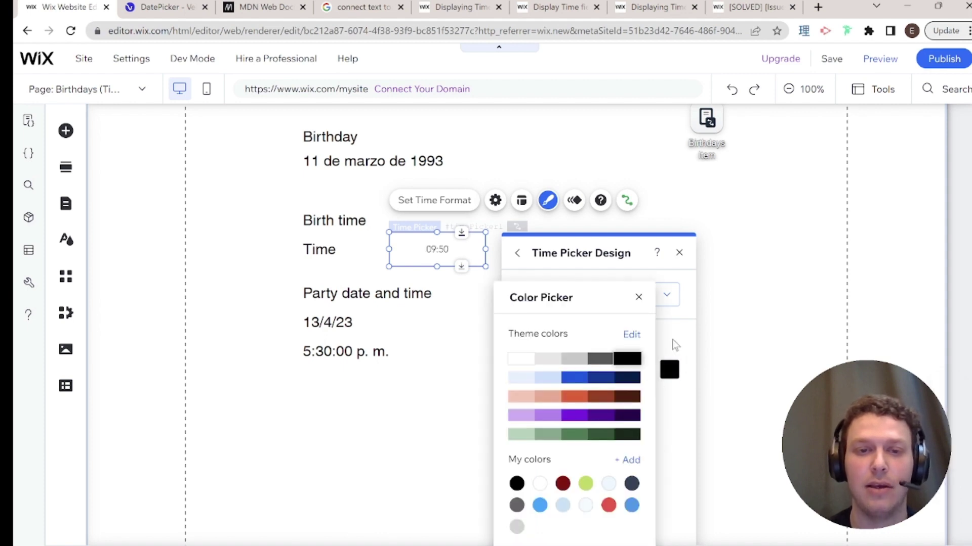
click(672, 339)
Step: Set the time picker's border opacity to 0% in the Disabled state and check how the picker looks on the page
click(514, 364)
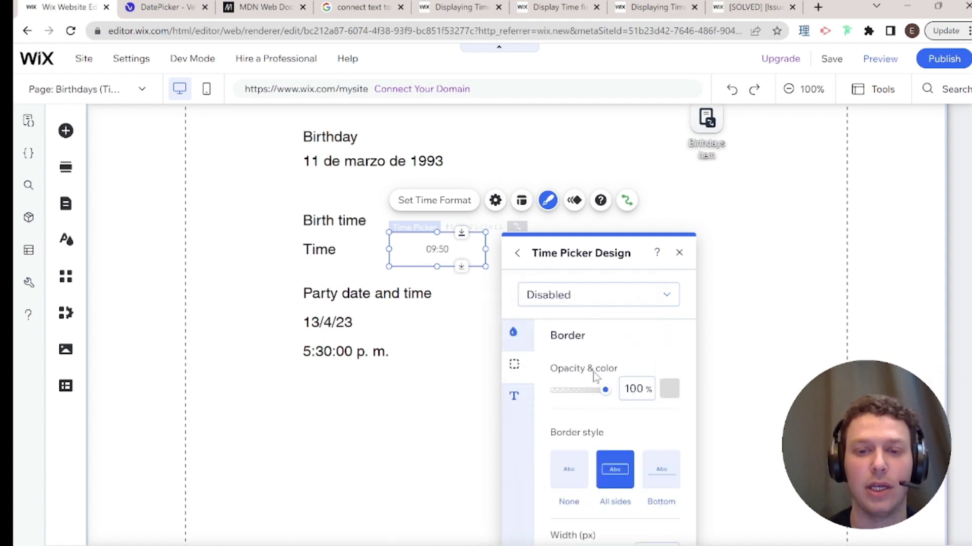
click(645, 389)
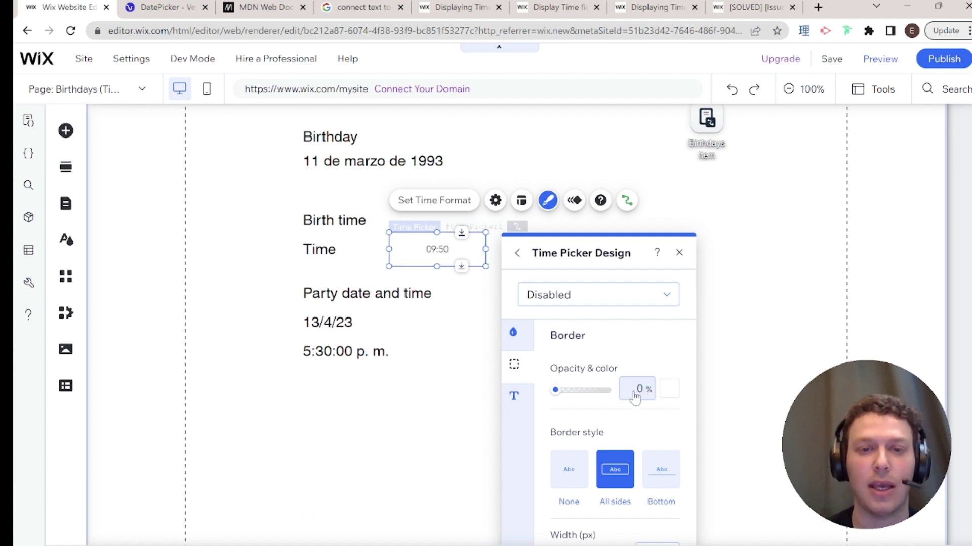
click(737, 308)
click(449, 255)
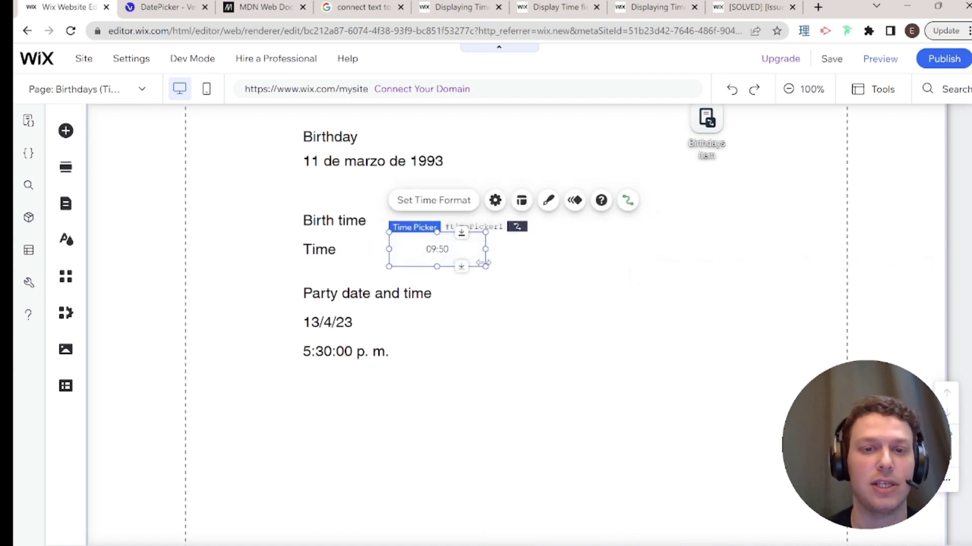
double_click(446, 252)
click(626, 295)
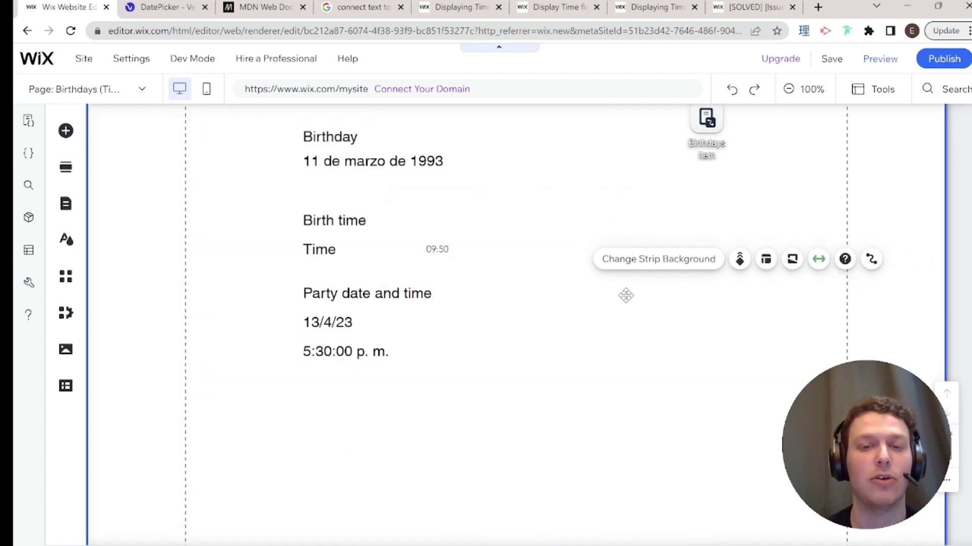